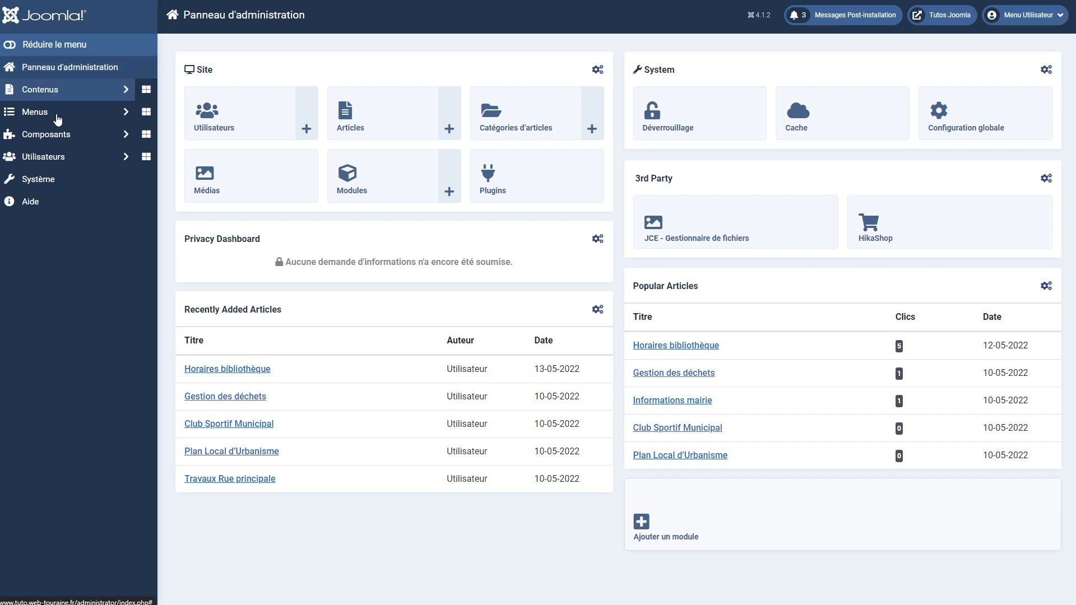
# - Open the list of orders (Commandes) of the HikaShop component
pyautogui.click(78, 139)
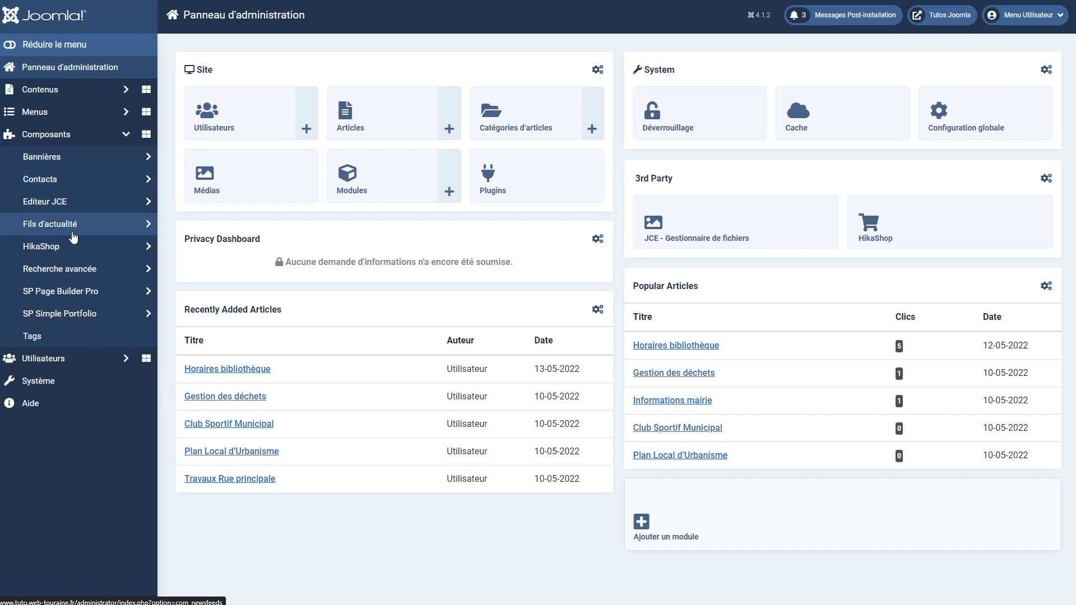
pyautogui.click(74, 249)
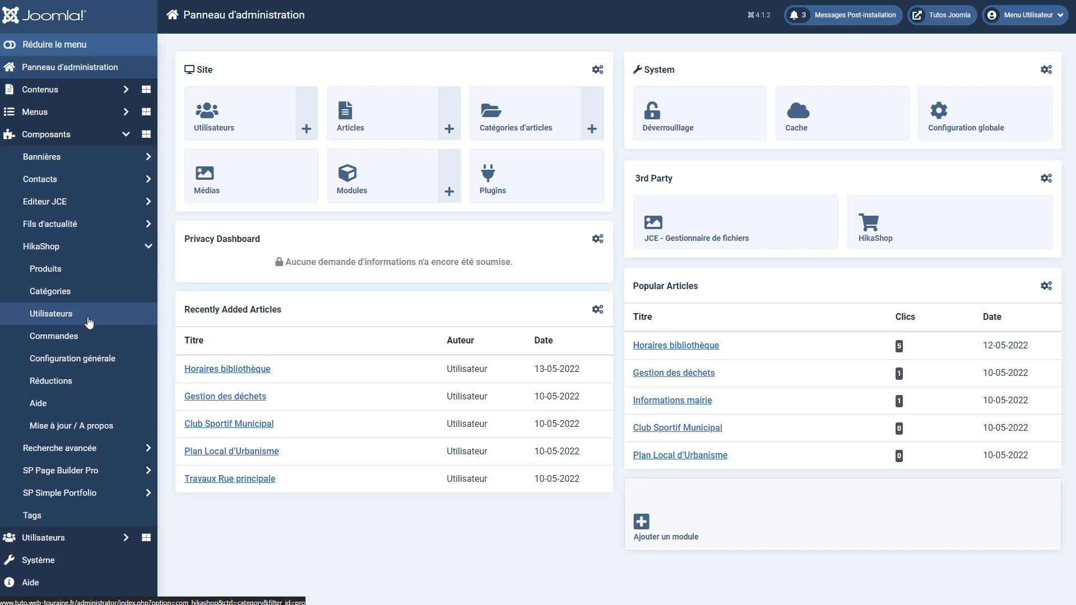
pyautogui.click(86, 336)
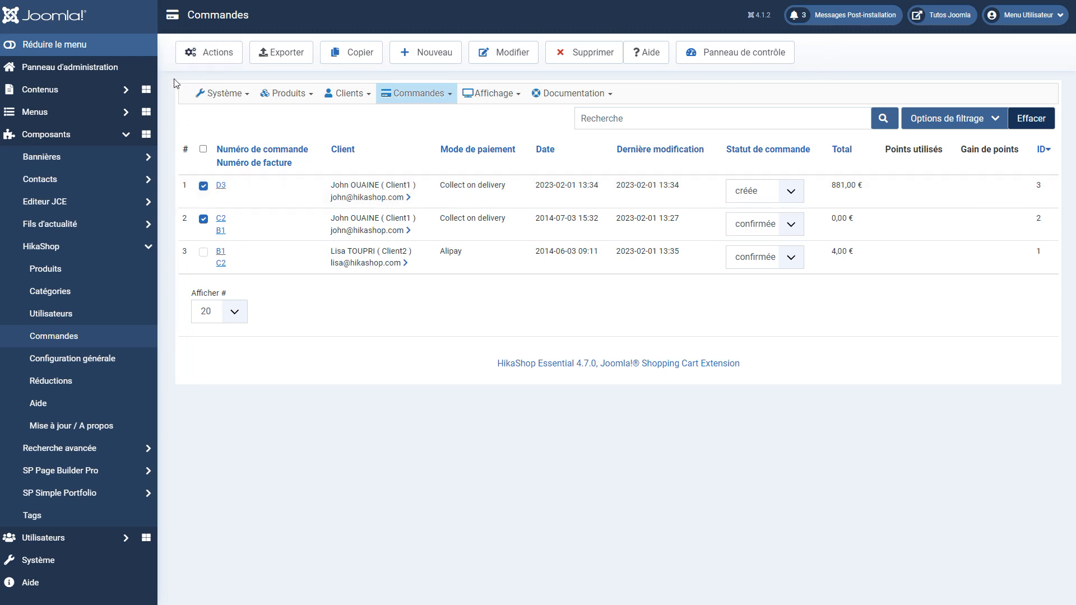
# - Deselect the first two orders in the list and select both again
pyautogui.click(203, 186)
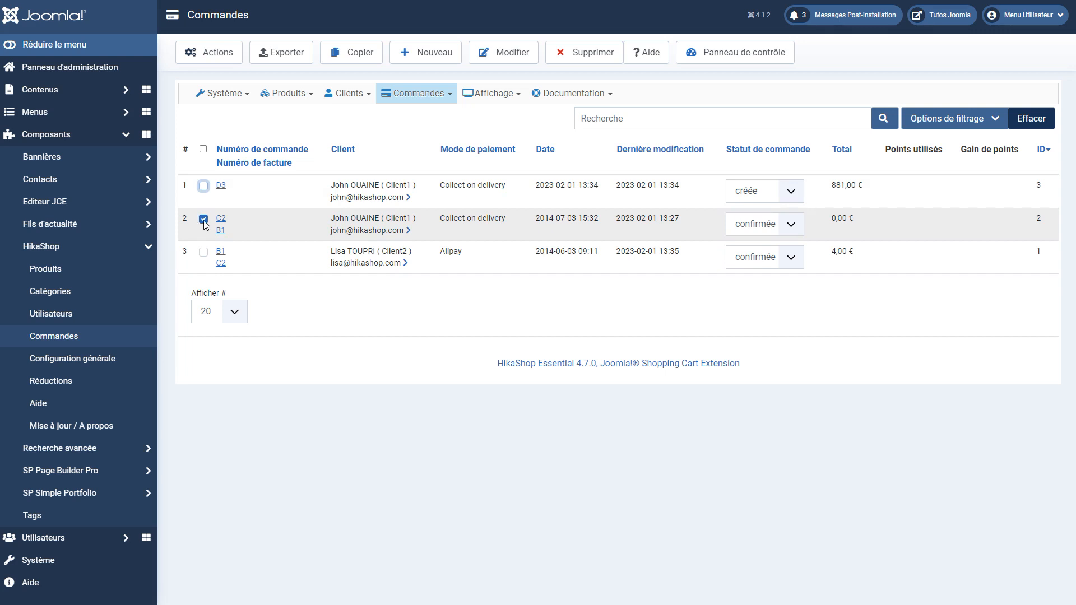
pyautogui.click(204, 219)
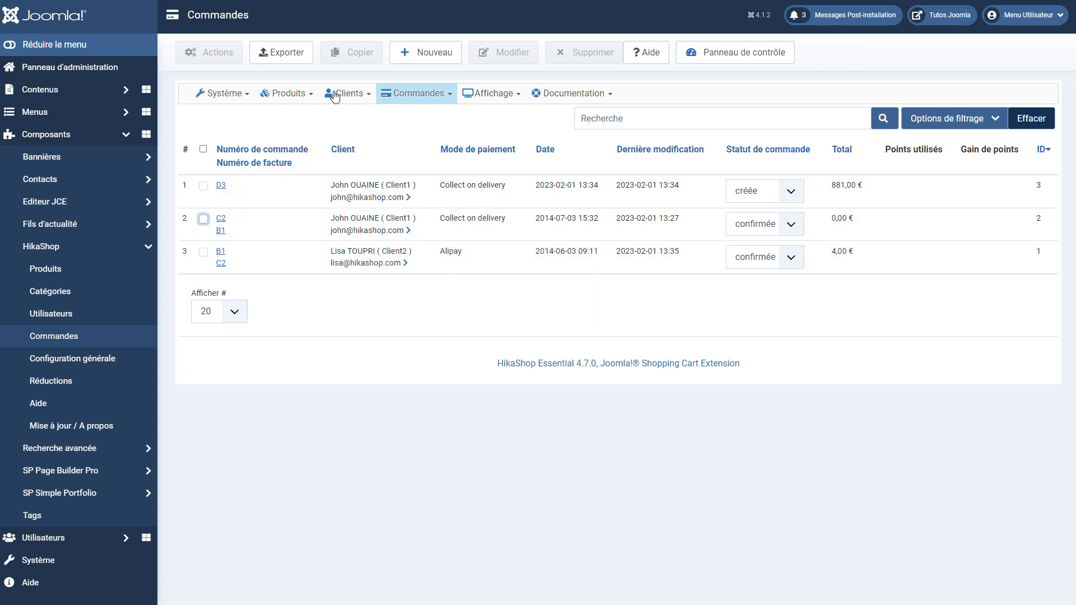
pyautogui.click(203, 186)
pyautogui.click(203, 219)
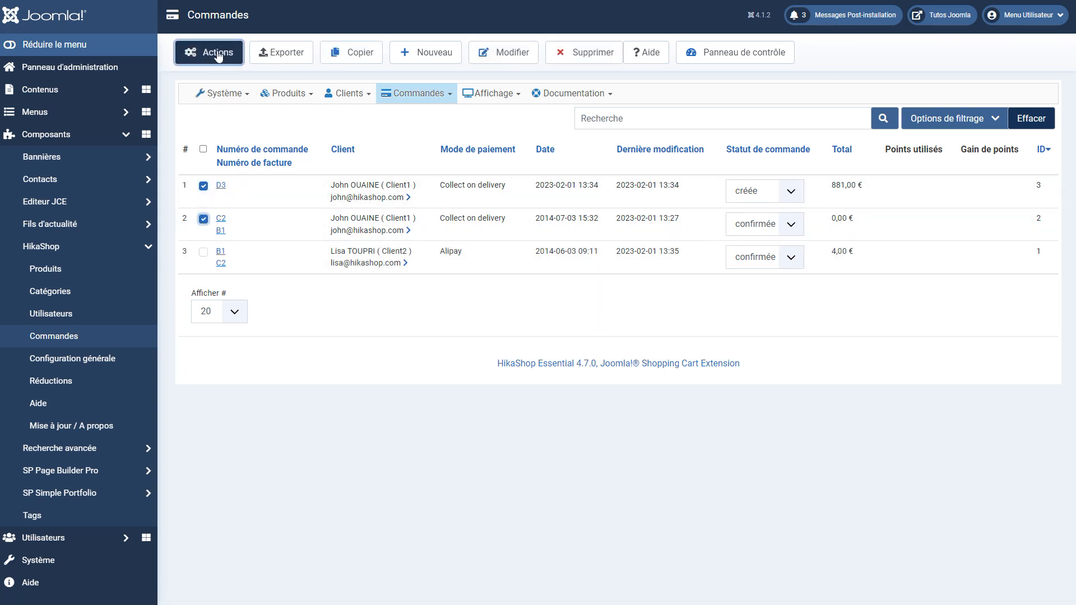
# - View the bulk actions available for the two selected orders and close the dialog without running any
pyautogui.click(217, 54)
pyautogui.click(399, 160)
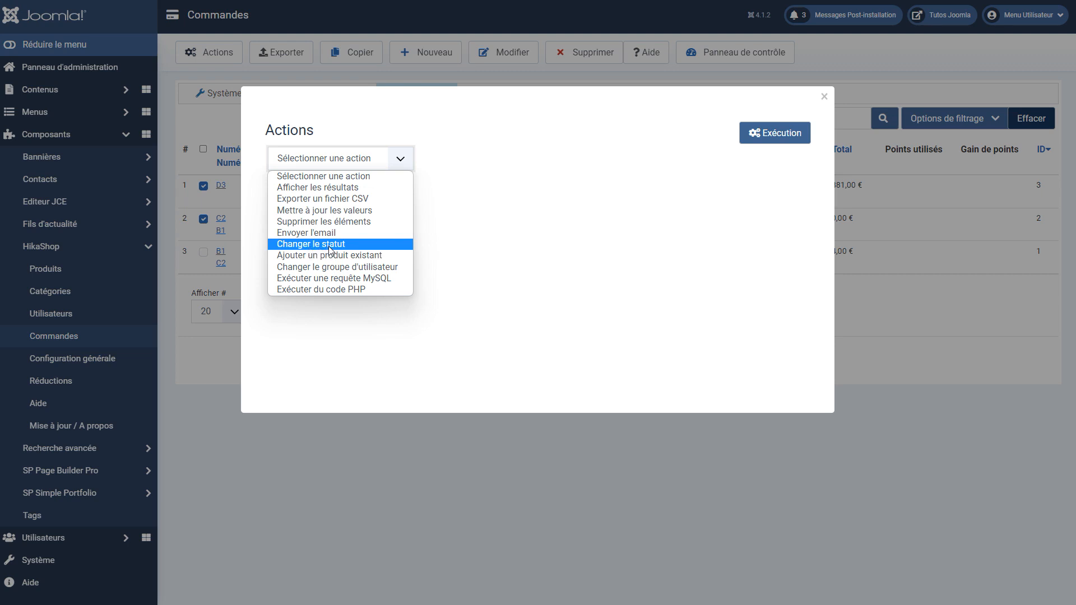
pyautogui.click(533, 226)
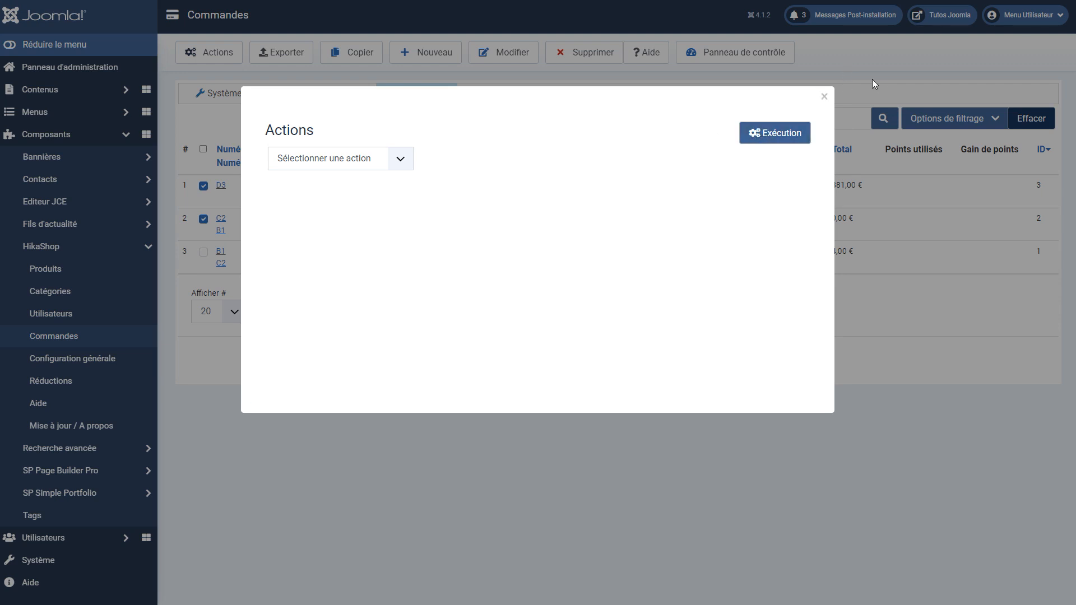
pyautogui.click(824, 98)
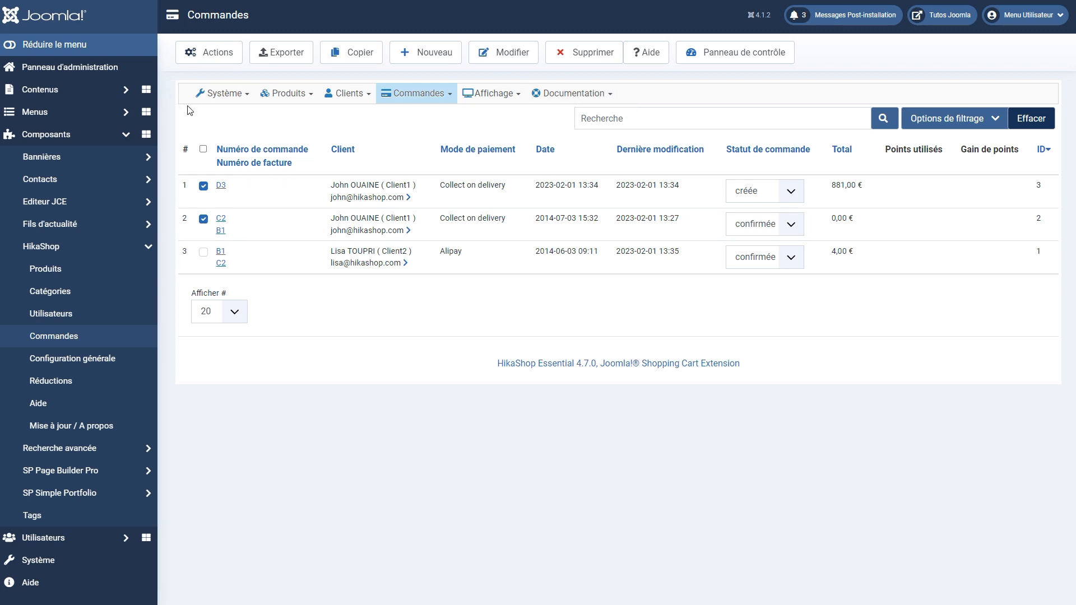
pyautogui.click(304, 95)
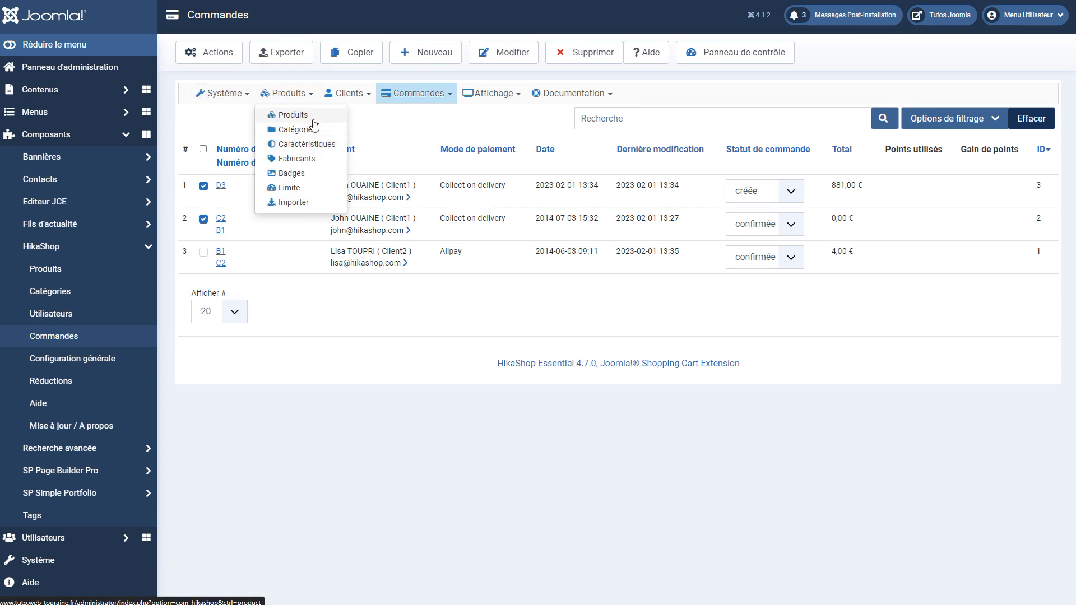
pyautogui.click(349, 94)
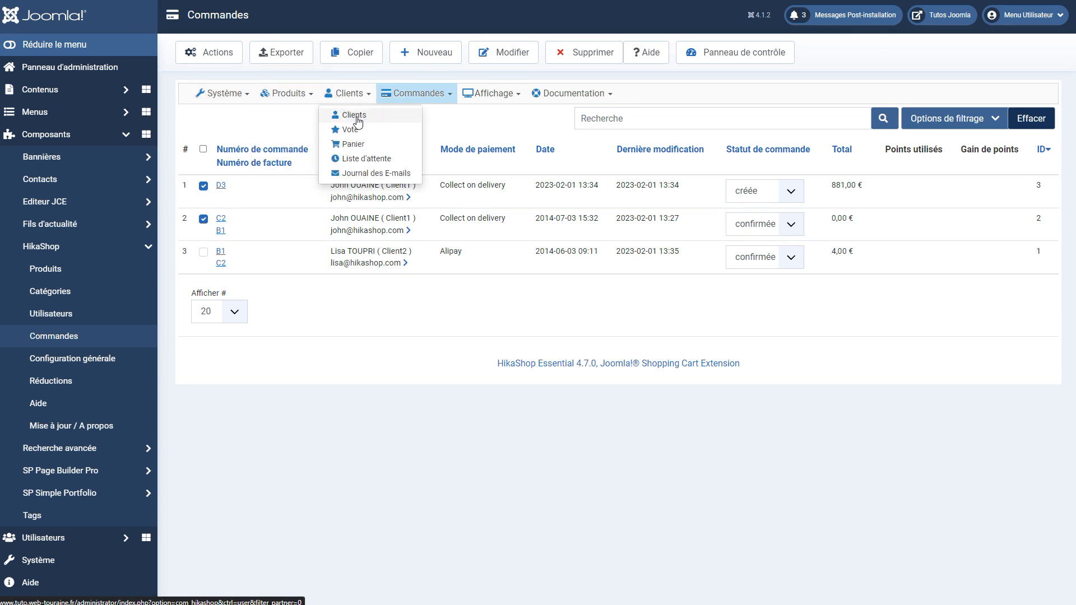
pyautogui.click(416, 93)
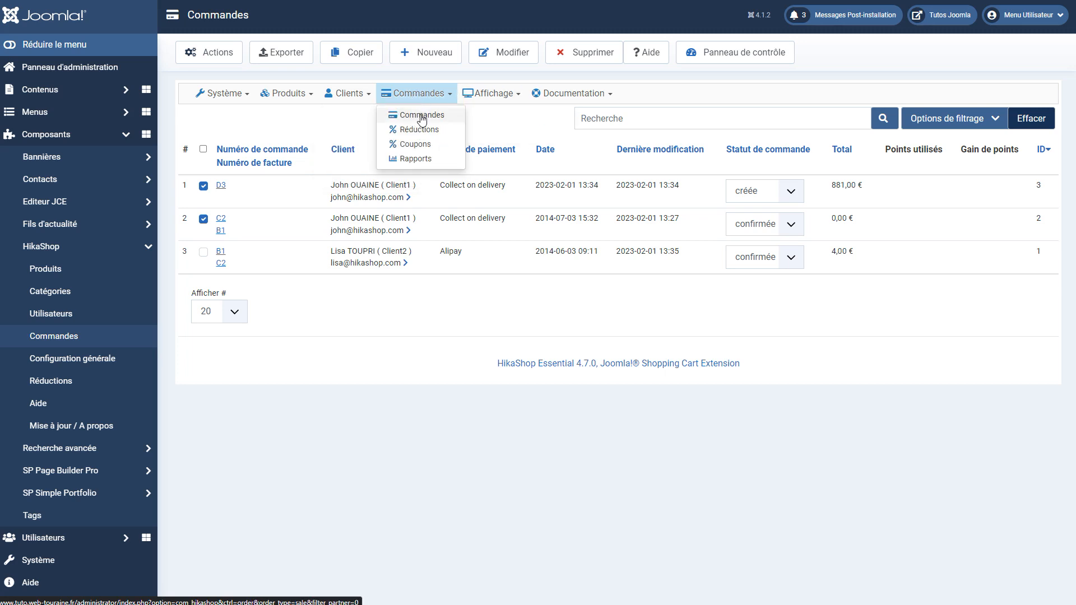
pyautogui.click(276, 128)
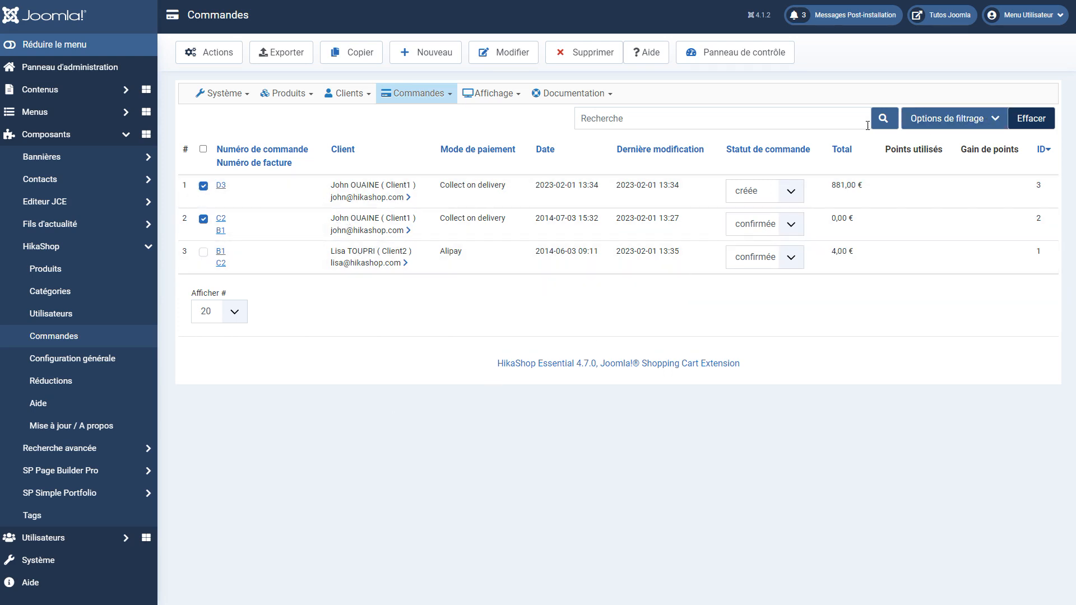
# - Show the order filtering options and examine the date range fields and the payment method choices
pyautogui.click(975, 116)
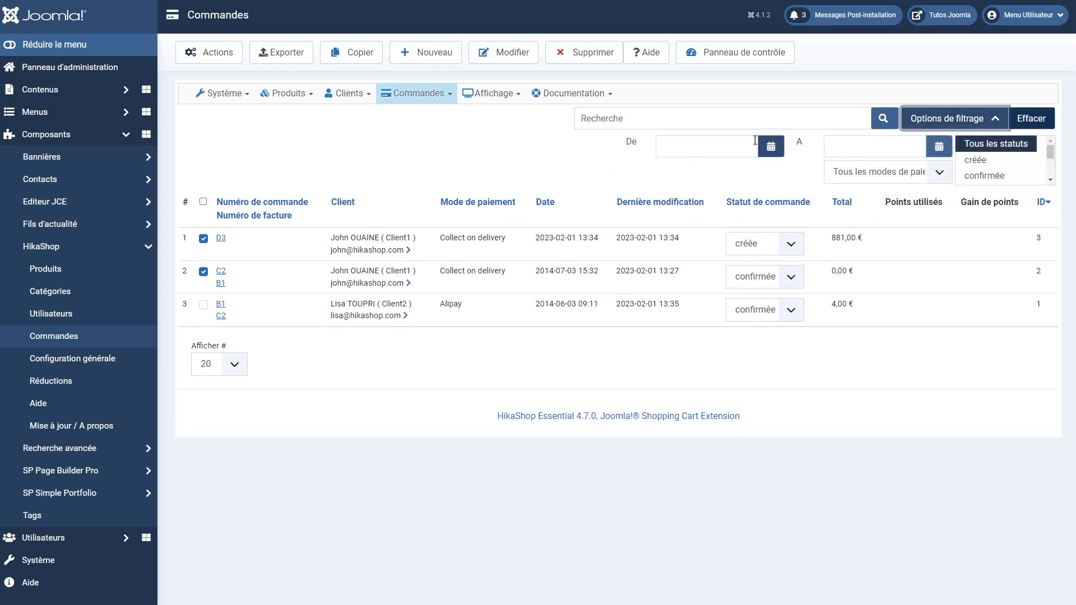
pyautogui.click(707, 144)
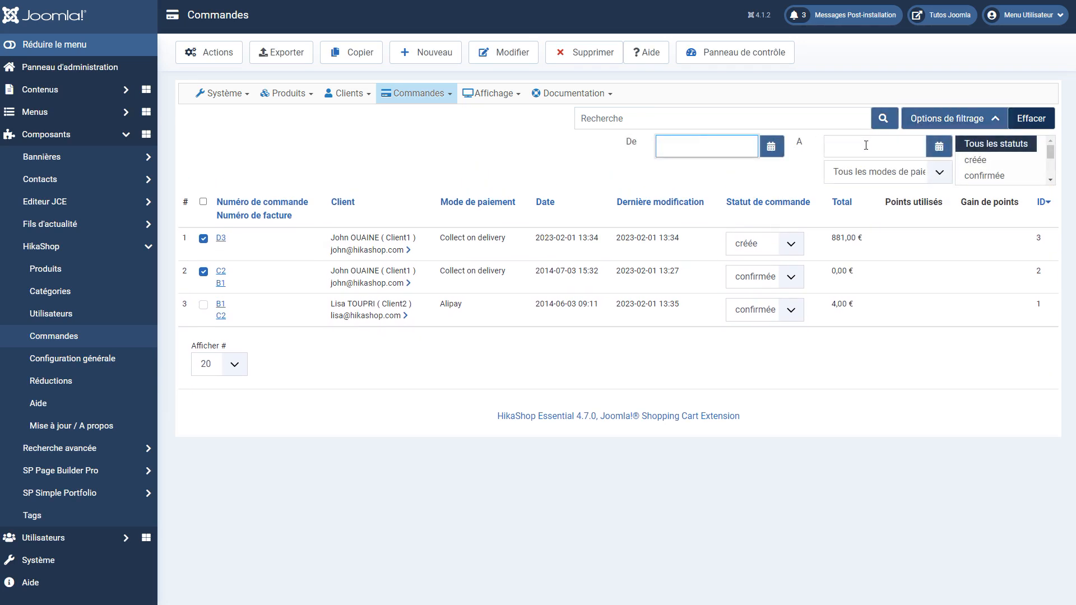
pyautogui.click(876, 149)
pyautogui.click(704, 149)
pyautogui.click(877, 141)
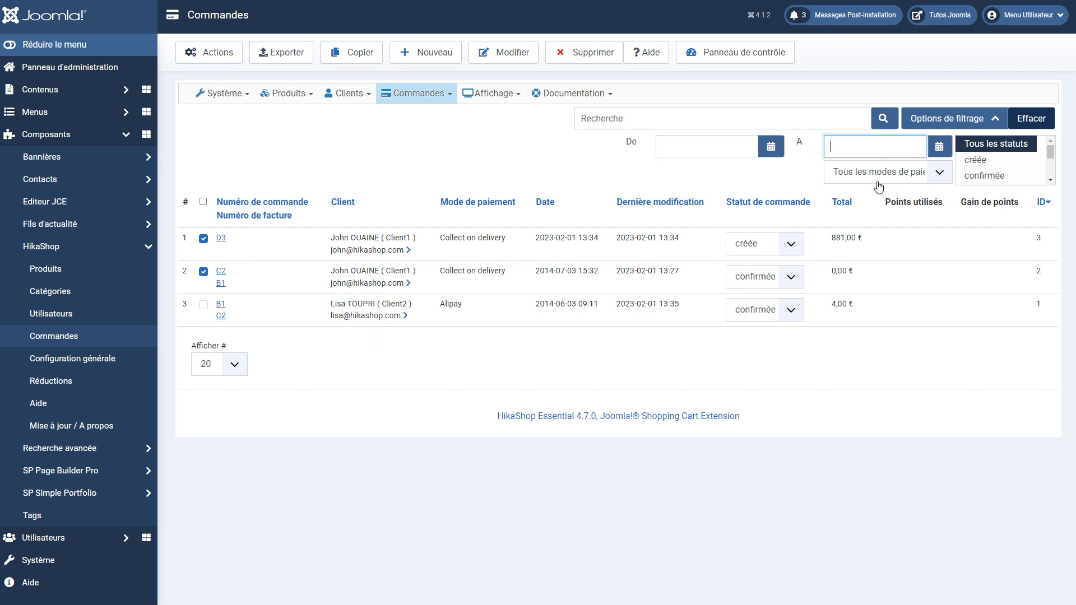
pyautogui.click(932, 175)
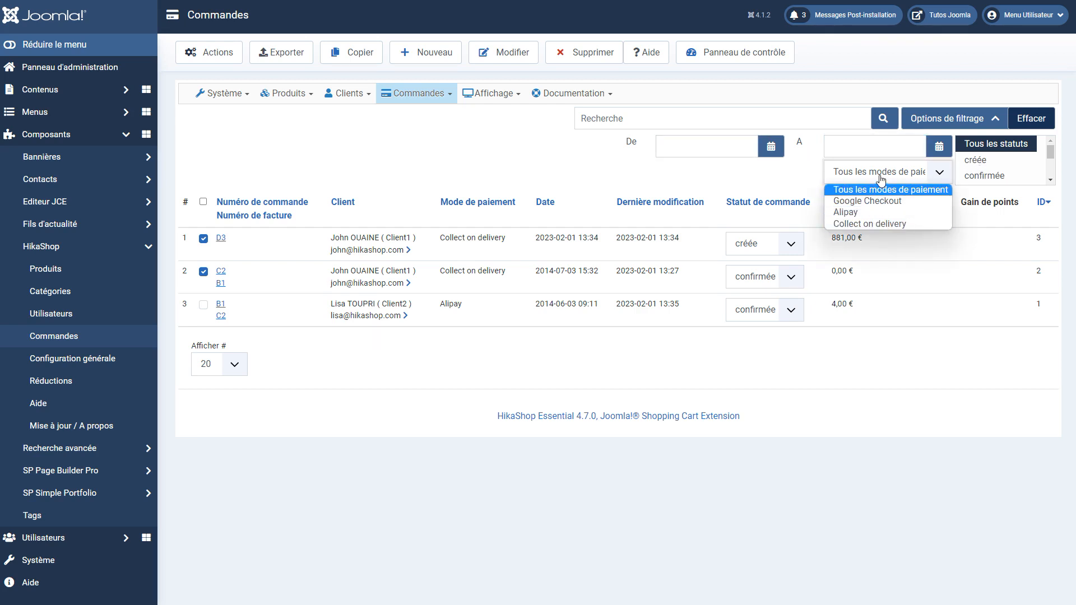
pyautogui.click(879, 173)
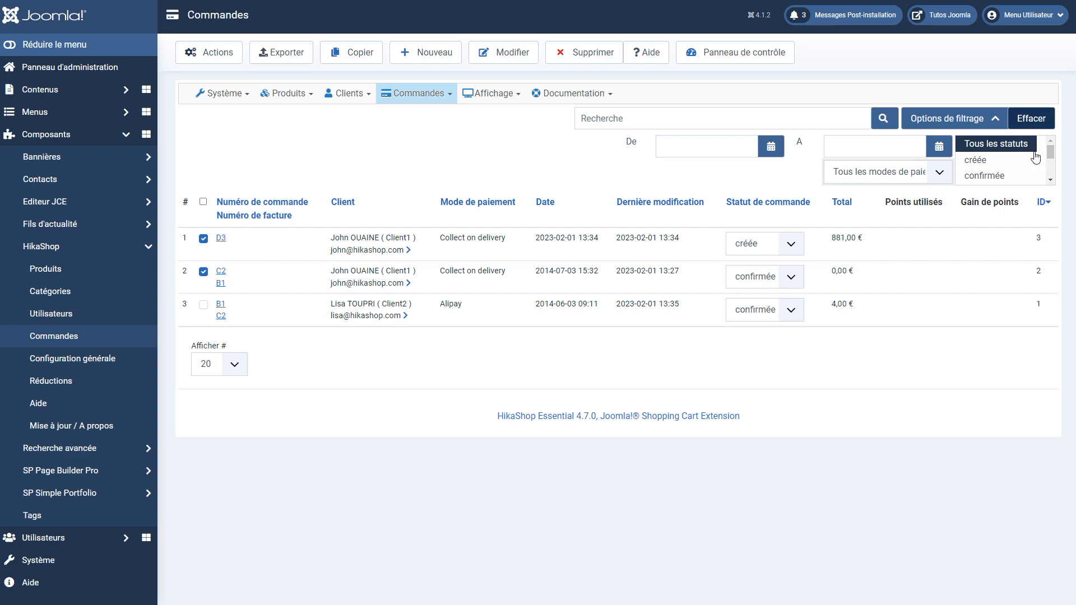
# - Look through the status filter choices and filter the orders by the status "confirmée"
pyautogui.click(1049, 180)
pyautogui.click(1051, 181)
pyautogui.moveTo(1050, 163); pyautogui.dragTo(1054, 149)
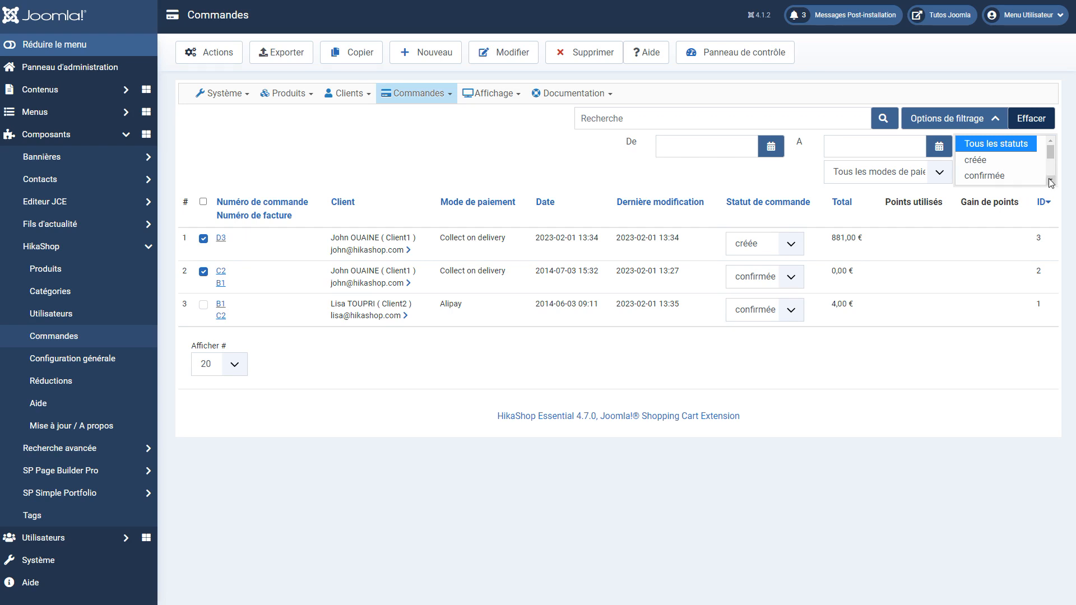
pyautogui.moveTo(1049, 154); pyautogui.dragTo(1050, 157)
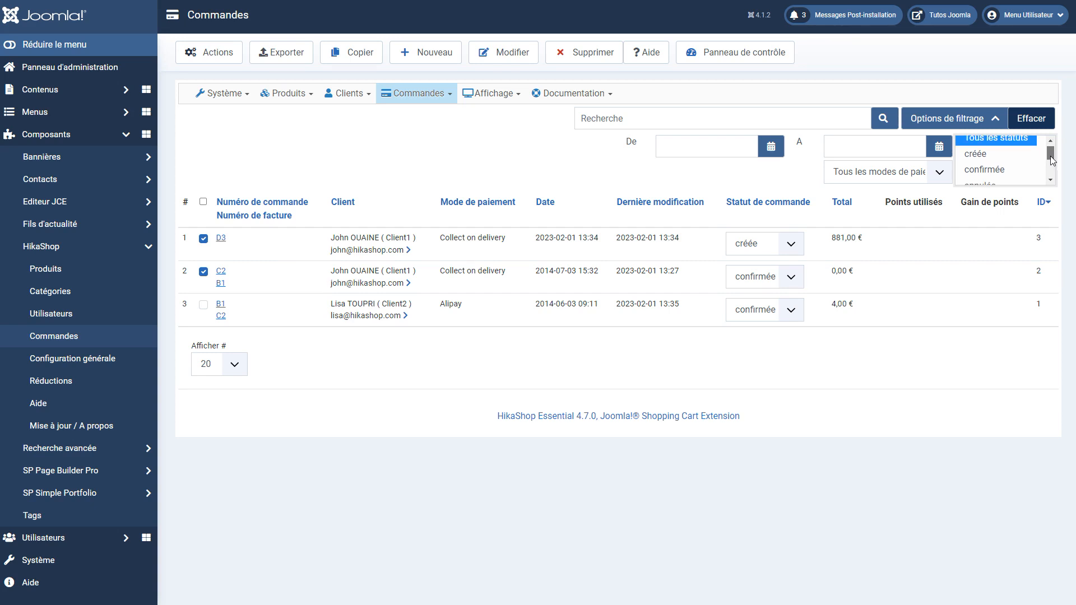
pyautogui.click(989, 171)
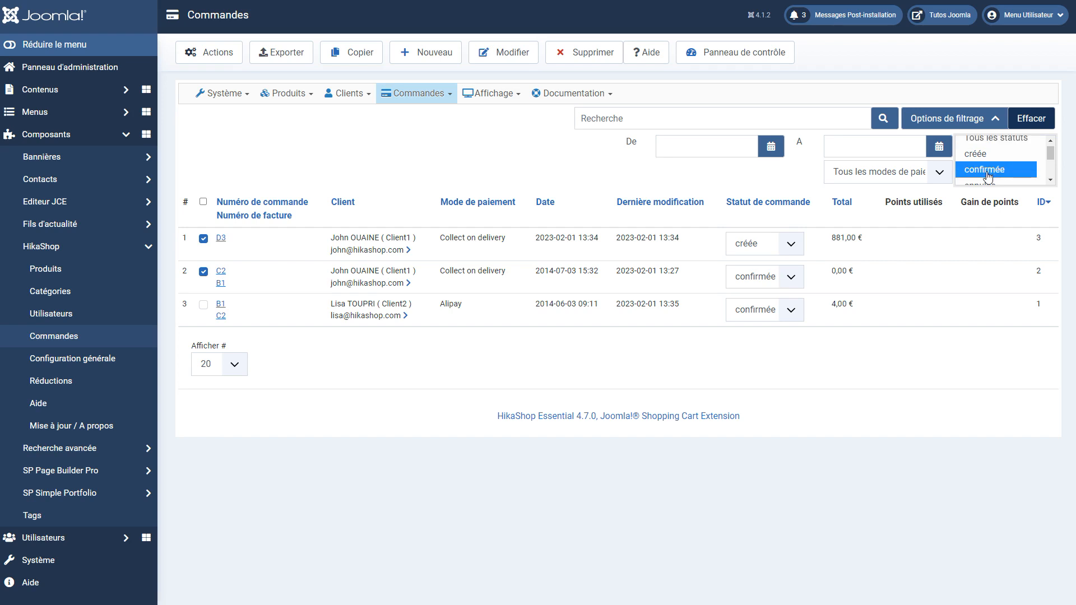
# - Filter the orders by the status "annulée", followed by the status "envoyée"
pyautogui.click(1049, 180)
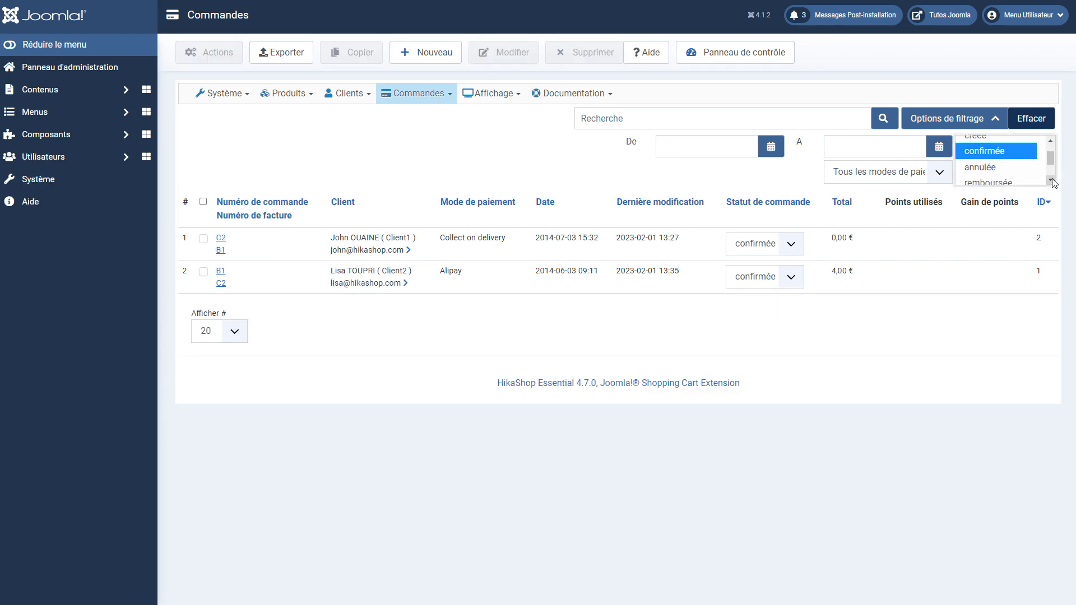
pyautogui.click(990, 171)
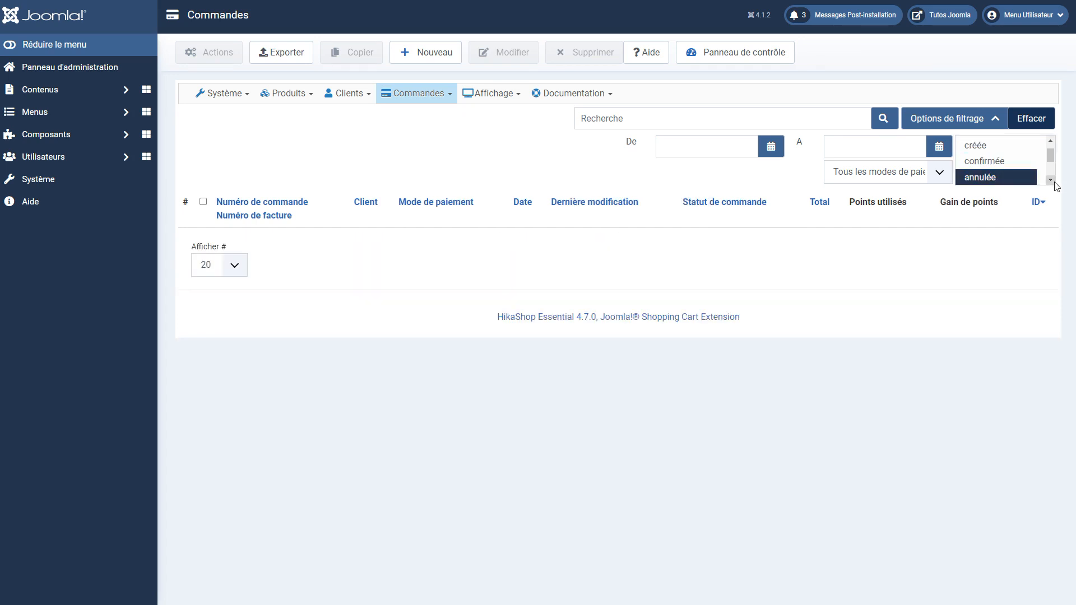
pyautogui.click(1050, 180)
pyautogui.click(1050, 181)
pyautogui.click(1050, 180)
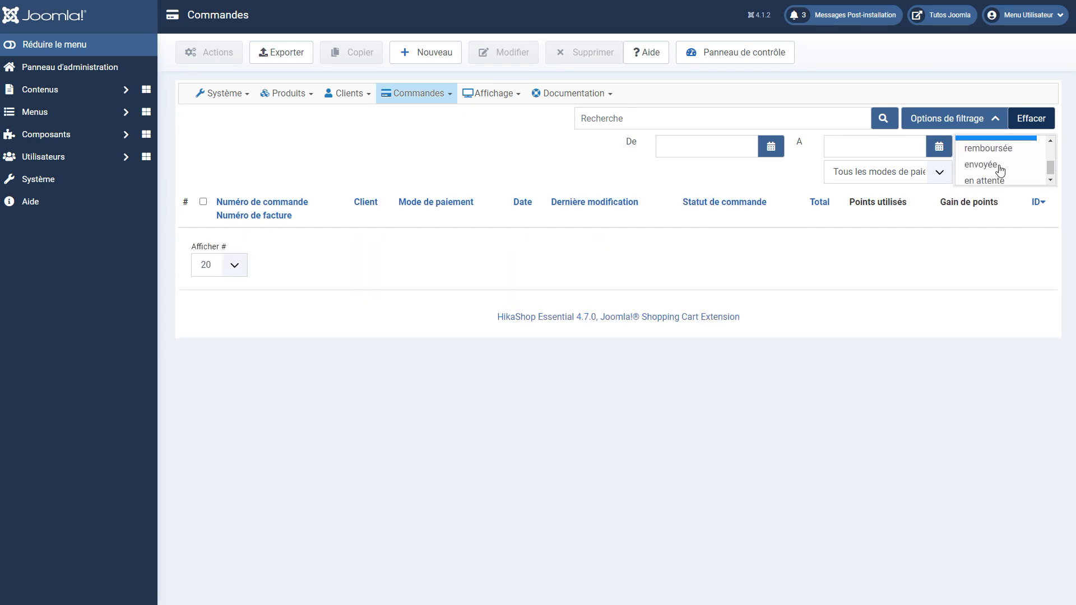
pyautogui.click(991, 168)
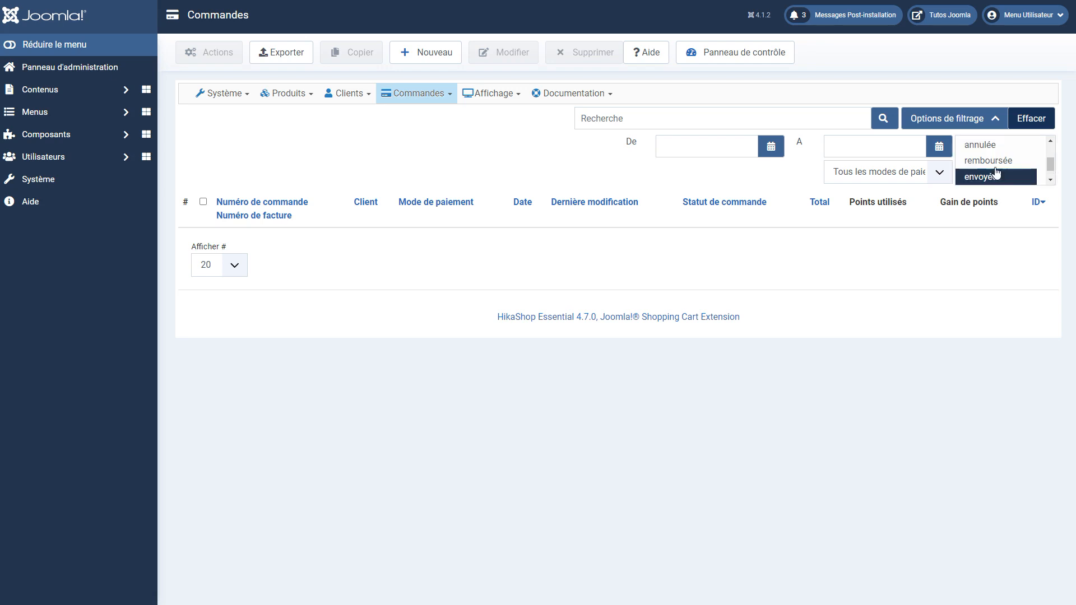
# - Filter the orders by the status "en attente" and reset the filter to "Tous les statuts"
pyautogui.click(1050, 180)
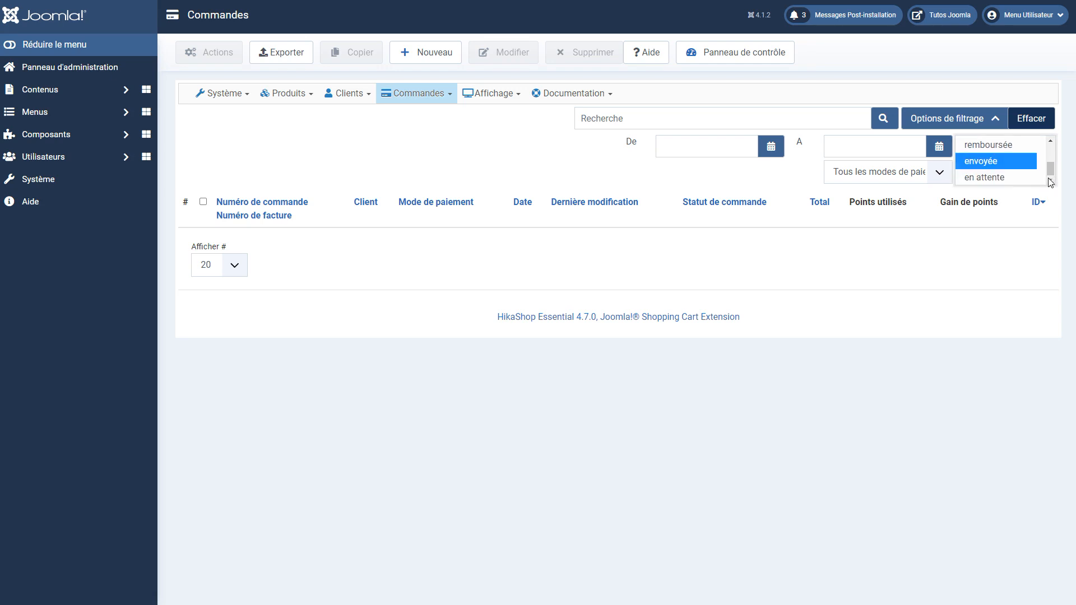
pyautogui.click(984, 181)
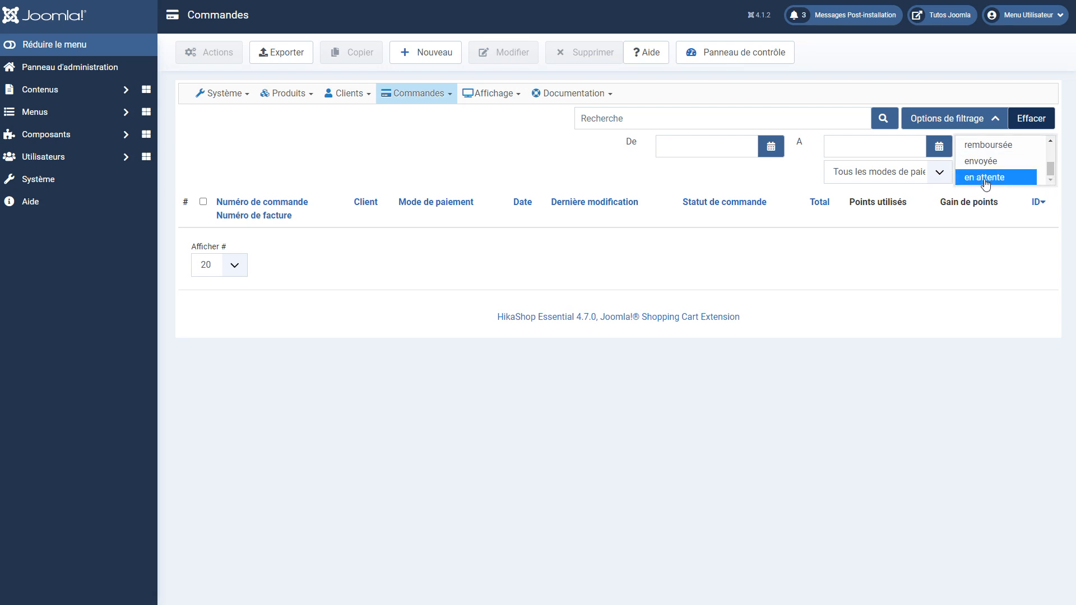
pyautogui.moveTo(1051, 169); pyautogui.dragTo(1050, 141)
pyautogui.click(992, 144)
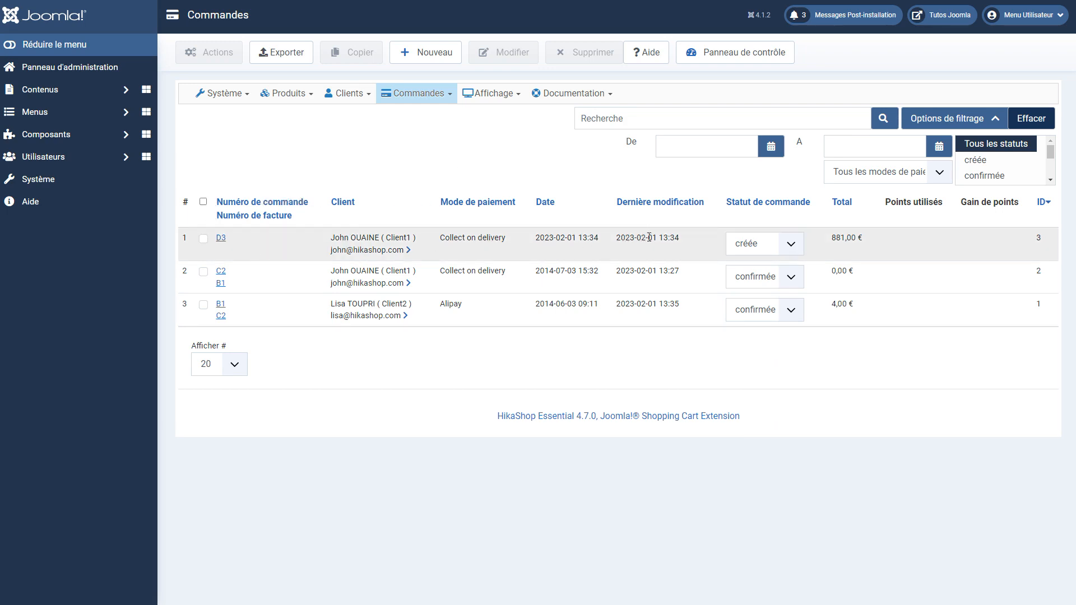
# - Check the status choices of the first order, leave its status as is, and view its details page before returning to the list
pyautogui.click(791, 245)
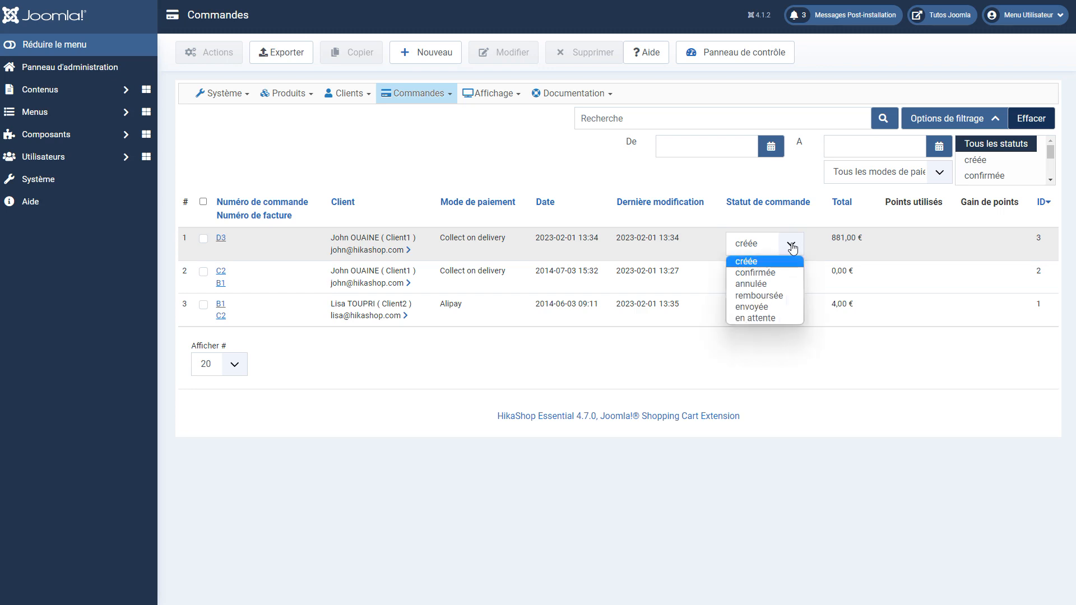
pyautogui.click(647, 183)
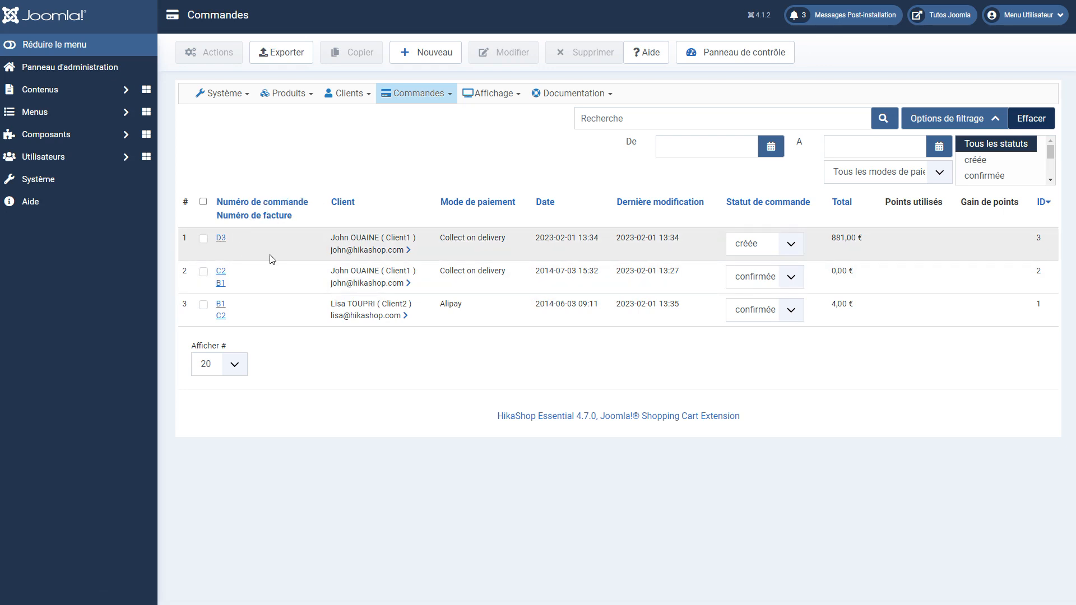
pyautogui.click(221, 240)
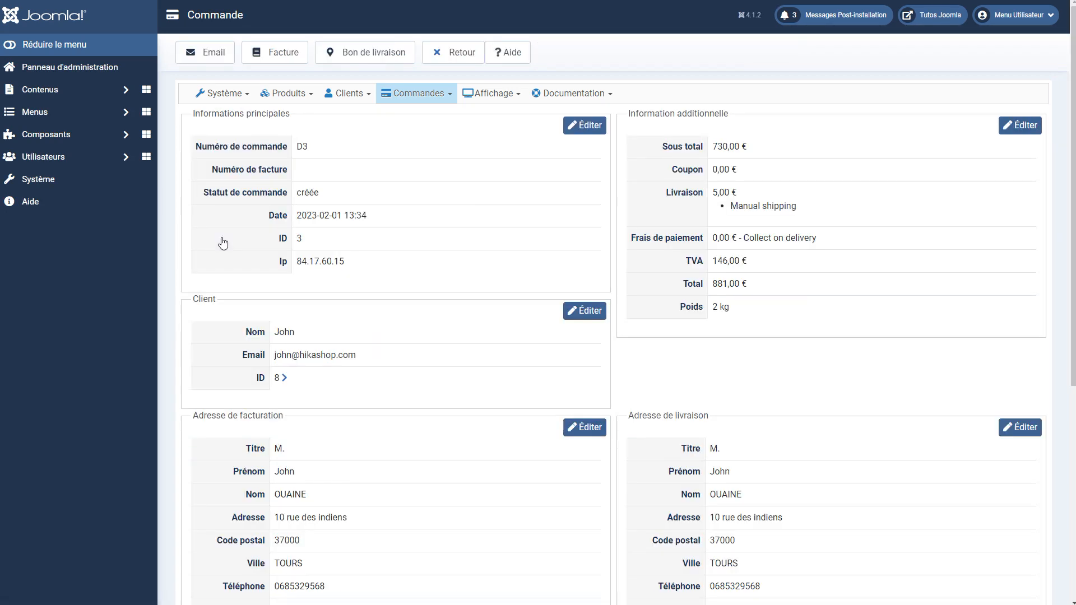
pyautogui.click(459, 59)
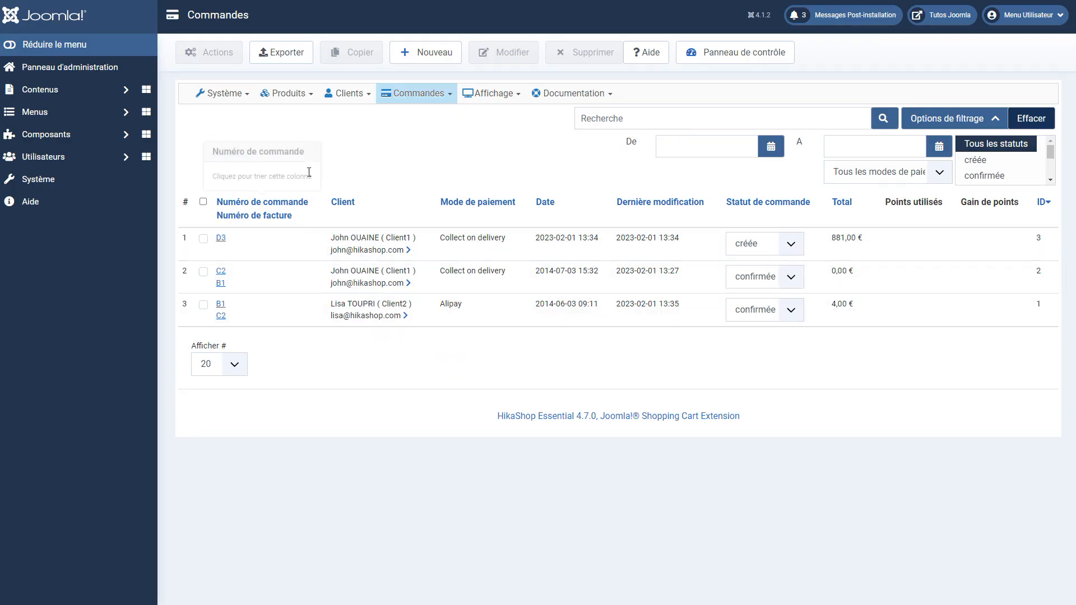
# - Select the first order, and open the second order's details page to examine its addresses, product list and history
pyautogui.click(204, 239)
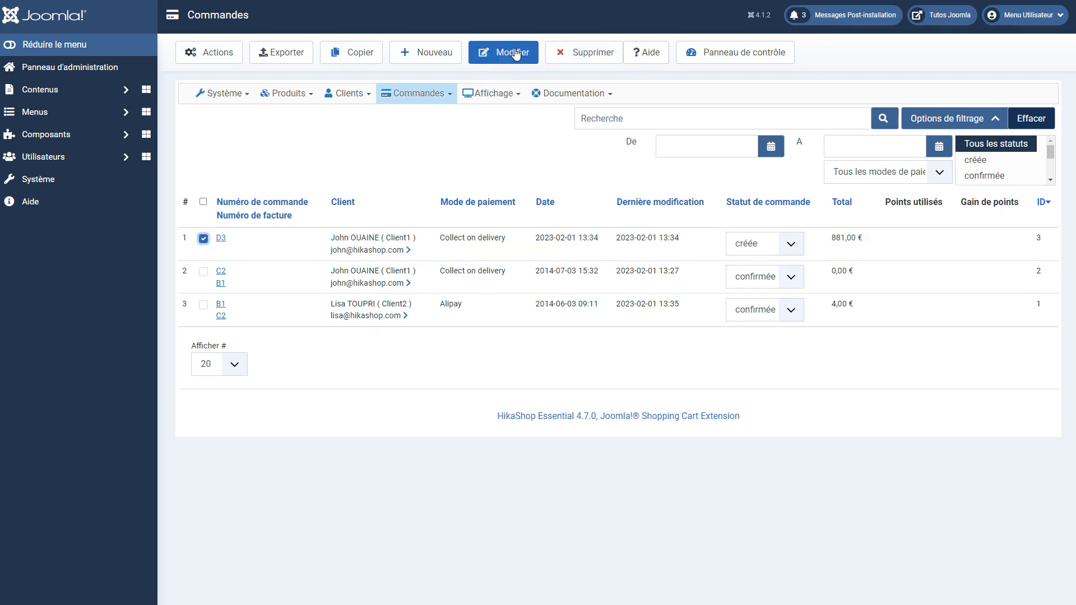
pyautogui.click(222, 275)
pyautogui.scroll(-1, 343, 314)
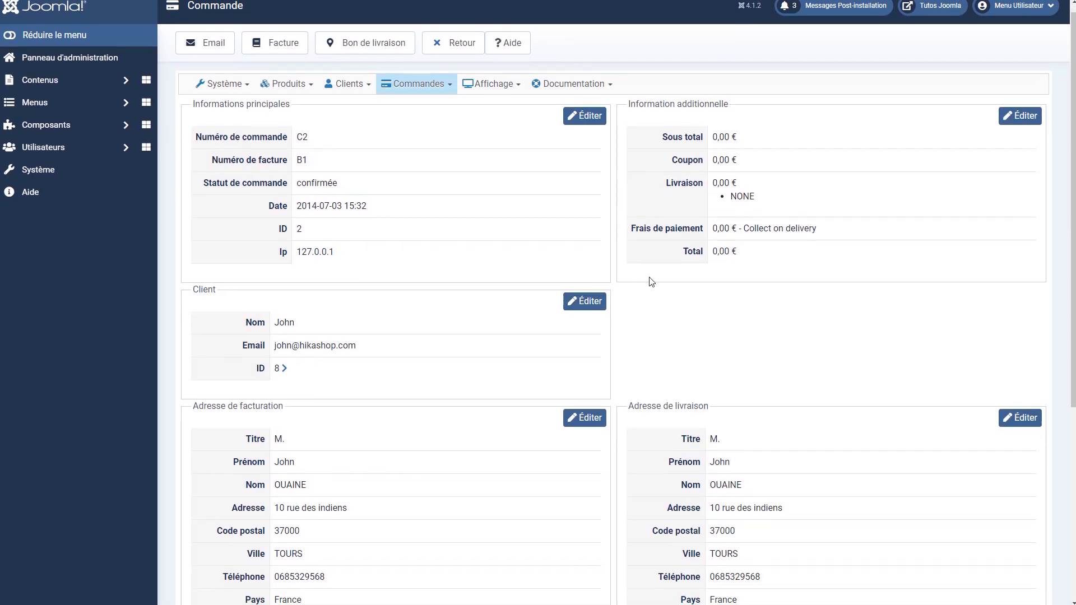
pyautogui.scroll(-5, 704, 279)
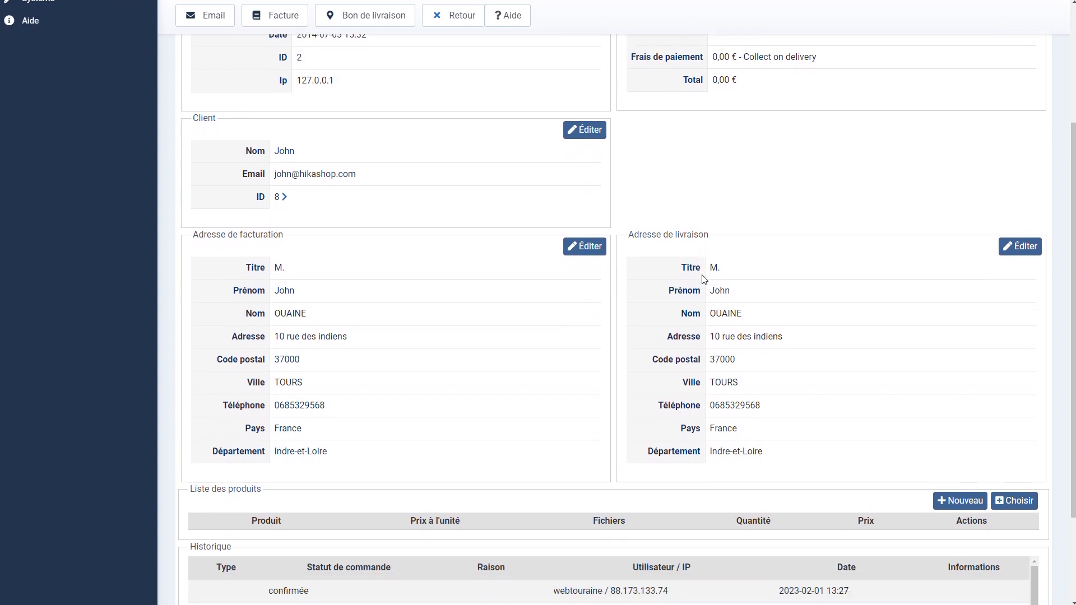
# - Look over the order's details, and preview its invoice and delivery note, closing each preview
pyautogui.scroll(-1, 704, 279)
pyautogui.scroll(6, 657, 255)
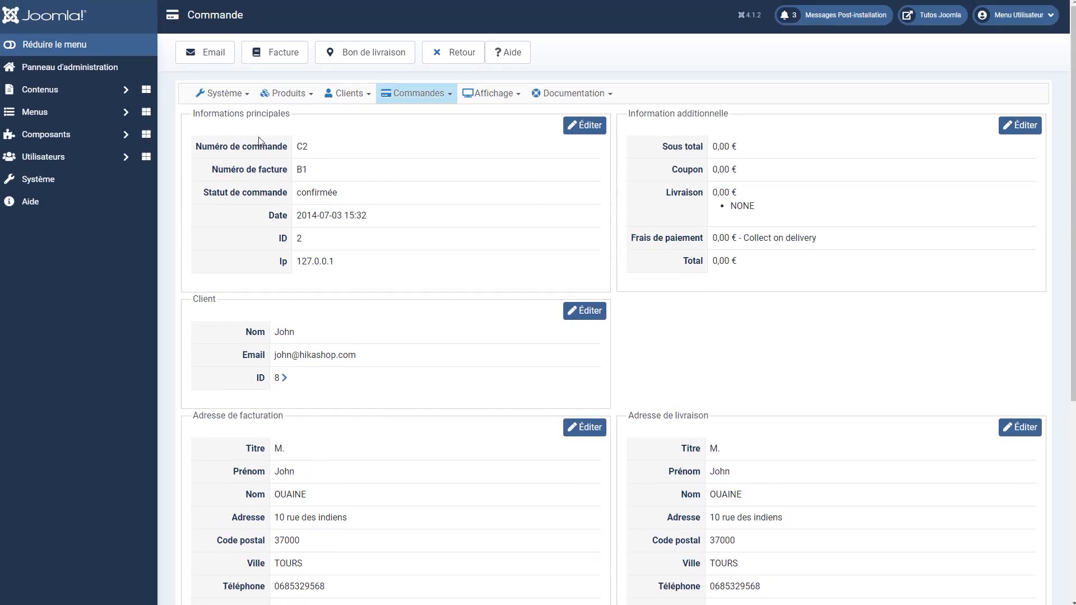
pyautogui.scroll(-1, 407, 161)
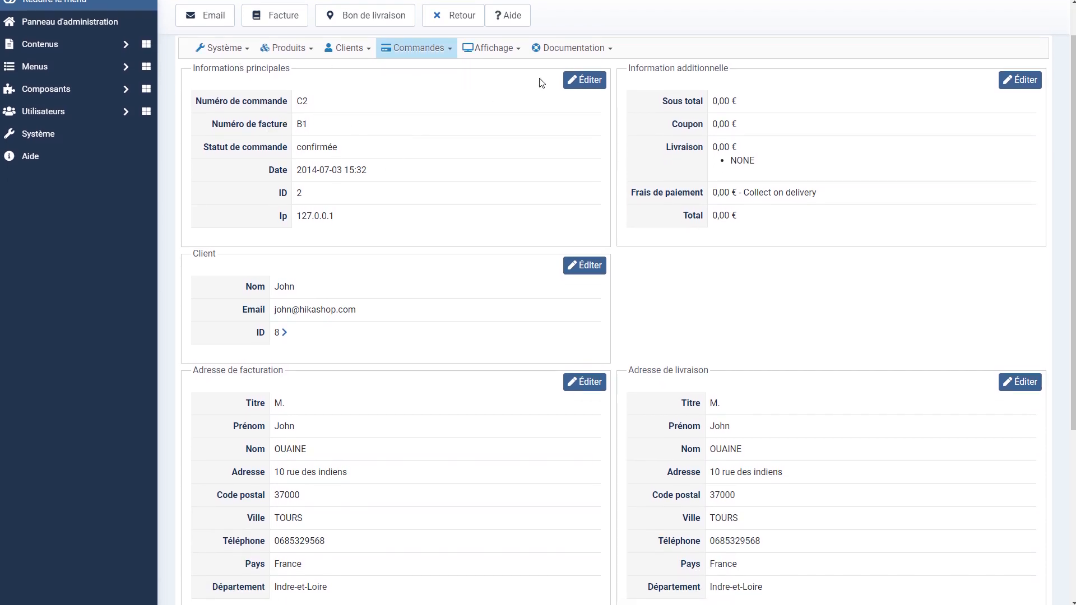
pyautogui.scroll(1, 443, 140)
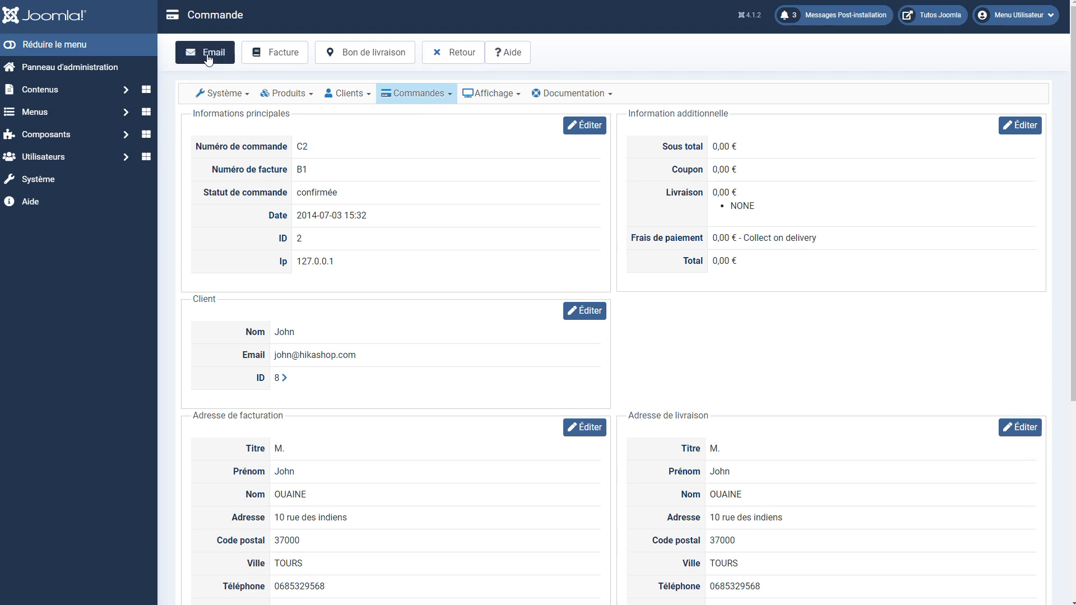
pyautogui.click(285, 56)
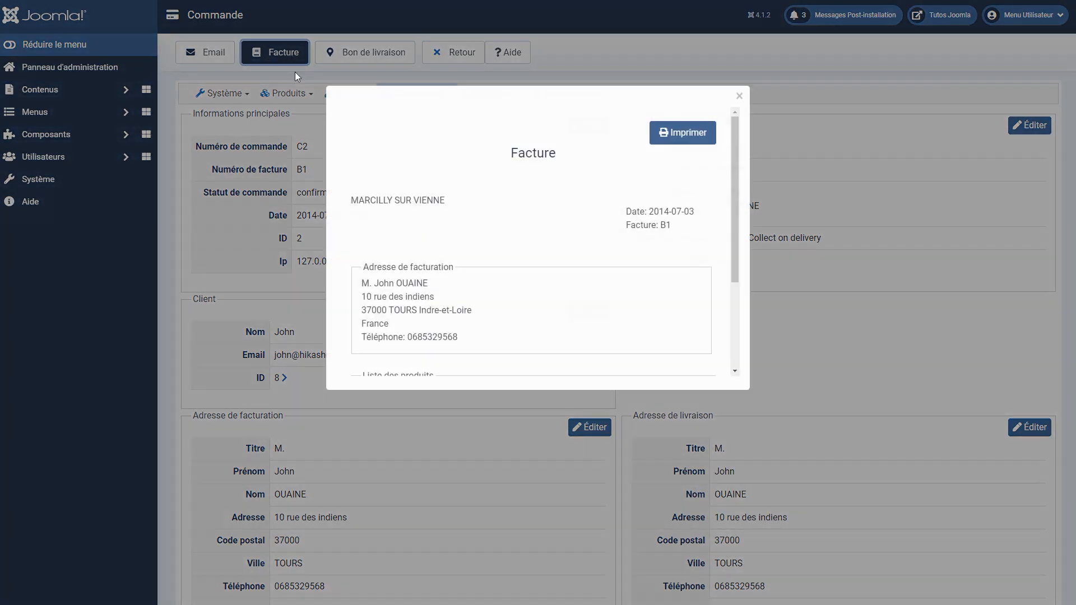
pyautogui.scroll(-3, 504, 236)
pyautogui.scroll(3, 516, 237)
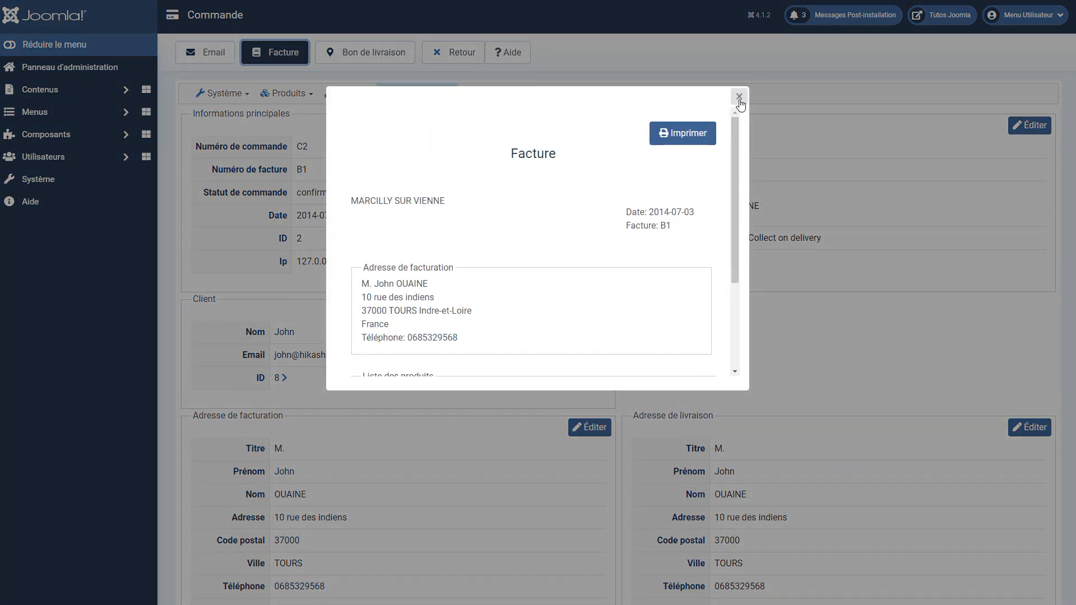
pyautogui.click(739, 96)
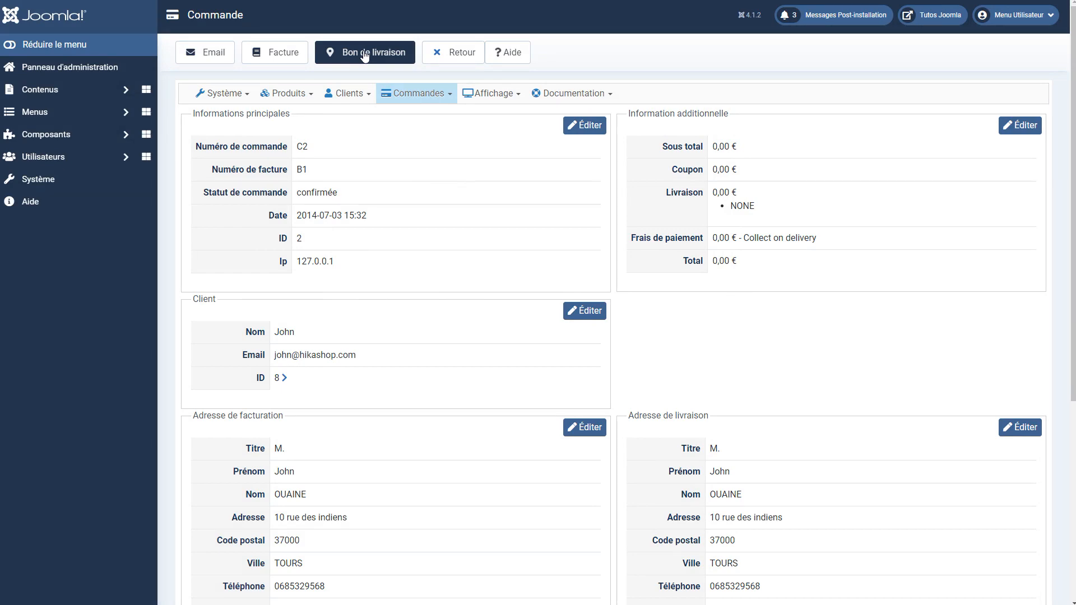
pyautogui.click(364, 56)
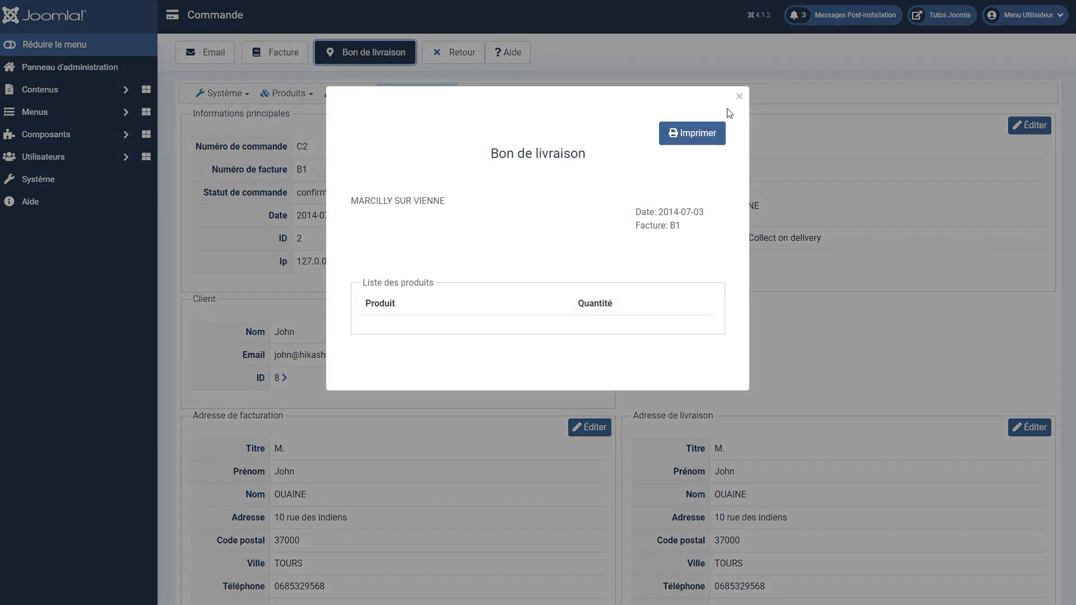
pyautogui.click(738, 97)
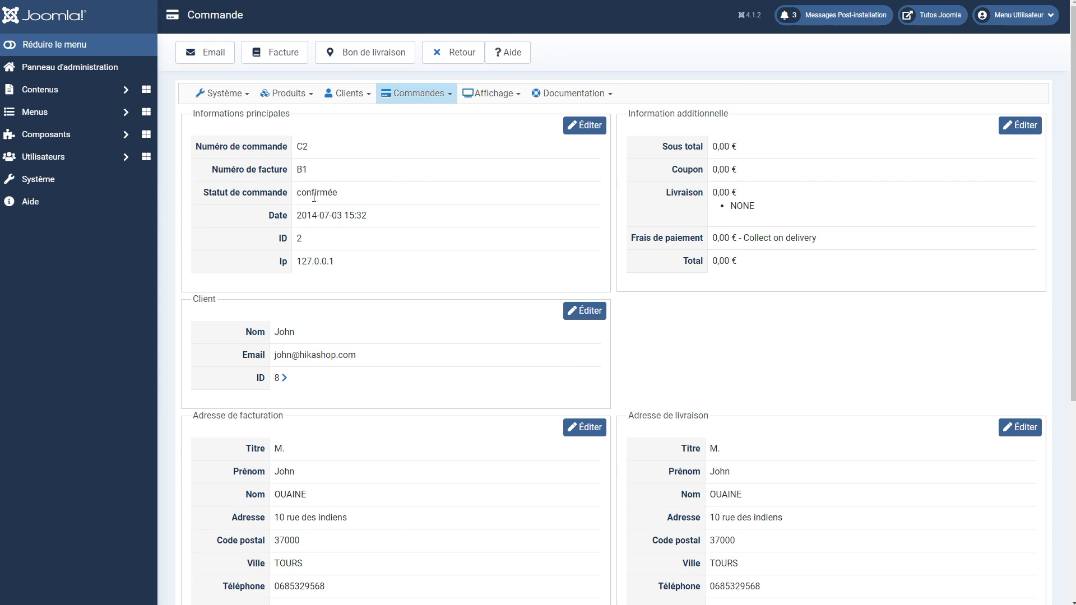
# - Examine the status choices and history message option in the order's main information, and leave editing without saving
pyautogui.click(587, 129)
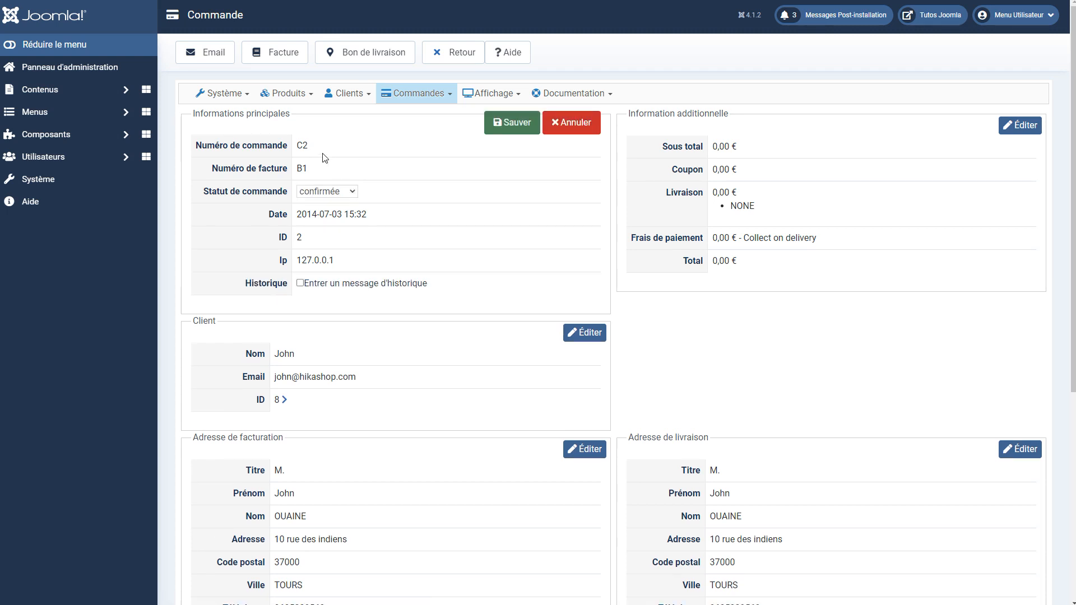
pyautogui.click(345, 193)
pyautogui.press('Up')
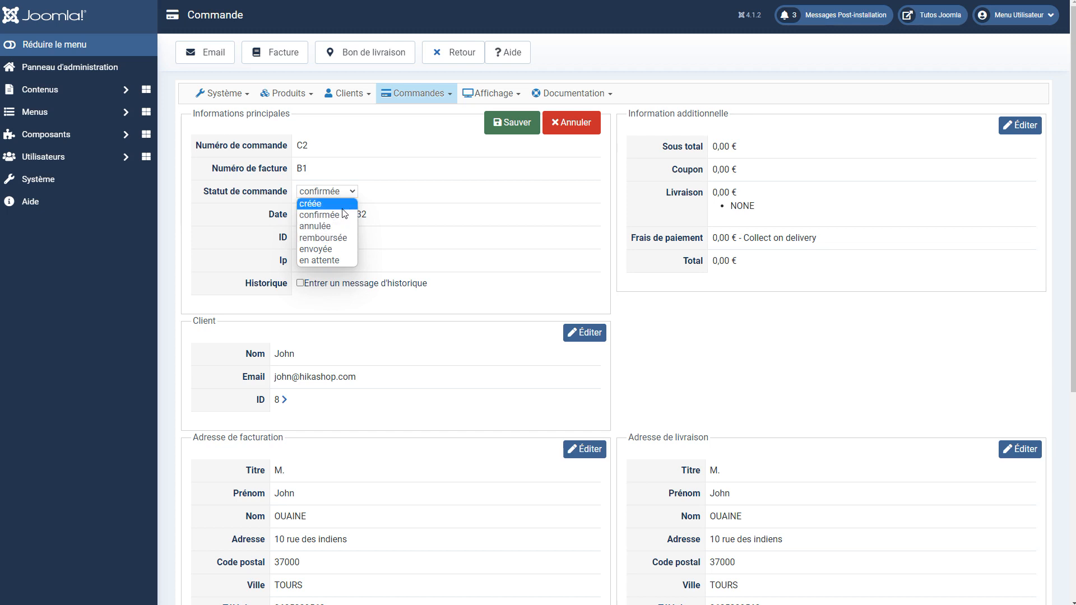
pyautogui.click(439, 195)
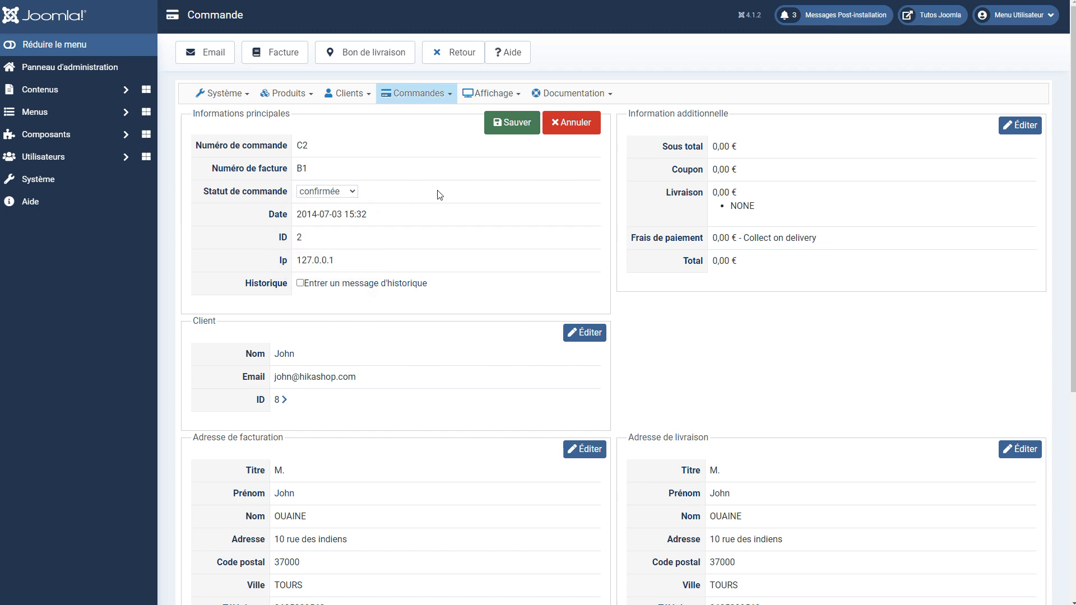
pyautogui.click(300, 283)
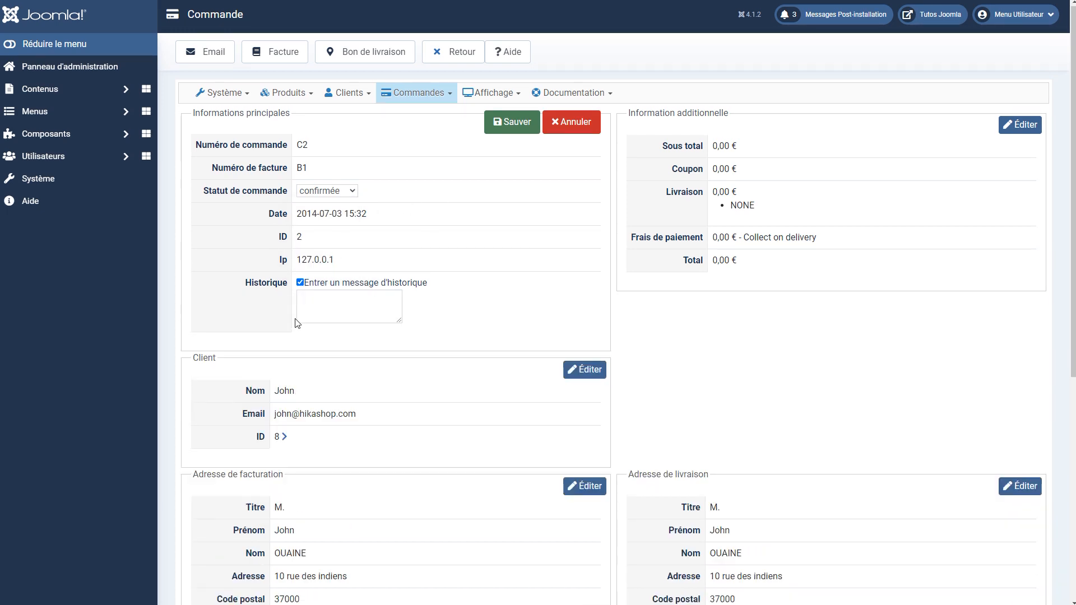
pyautogui.click(300, 284)
pyautogui.scroll(-1, 488, 233)
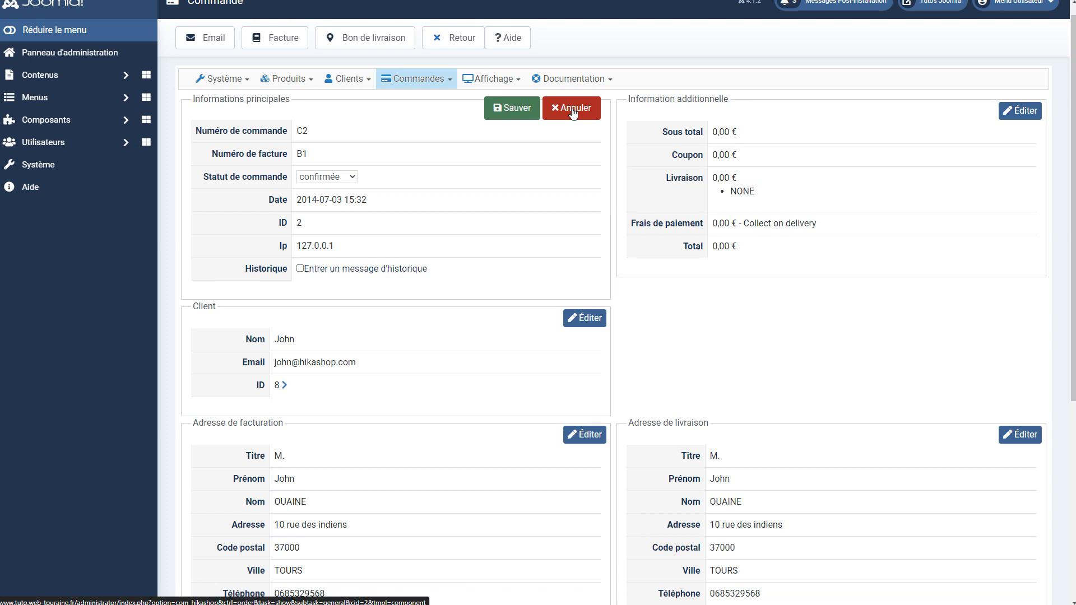
pyautogui.click(573, 112)
# - Set the order's shipping method to UPS with a price of 10 in its additional information
pyautogui.click(1011, 115)
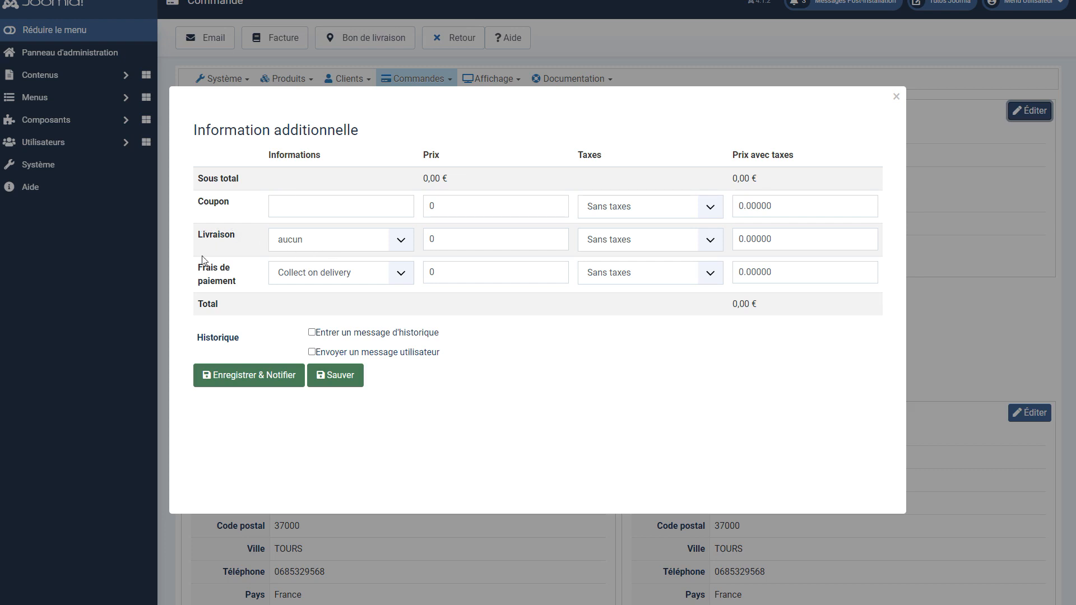
pyautogui.click(401, 242)
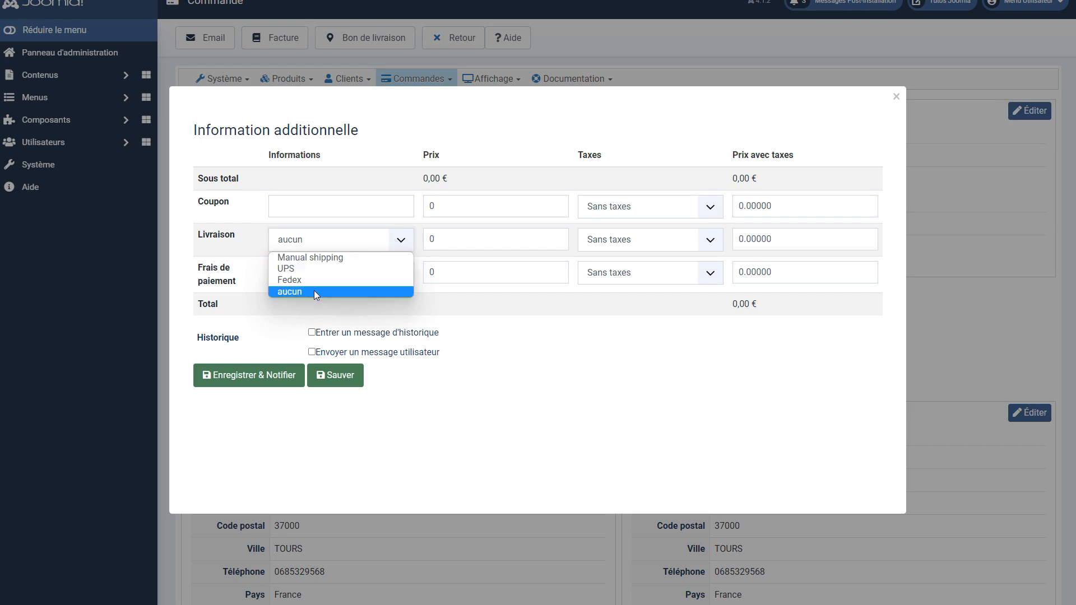
pyautogui.click(301, 270)
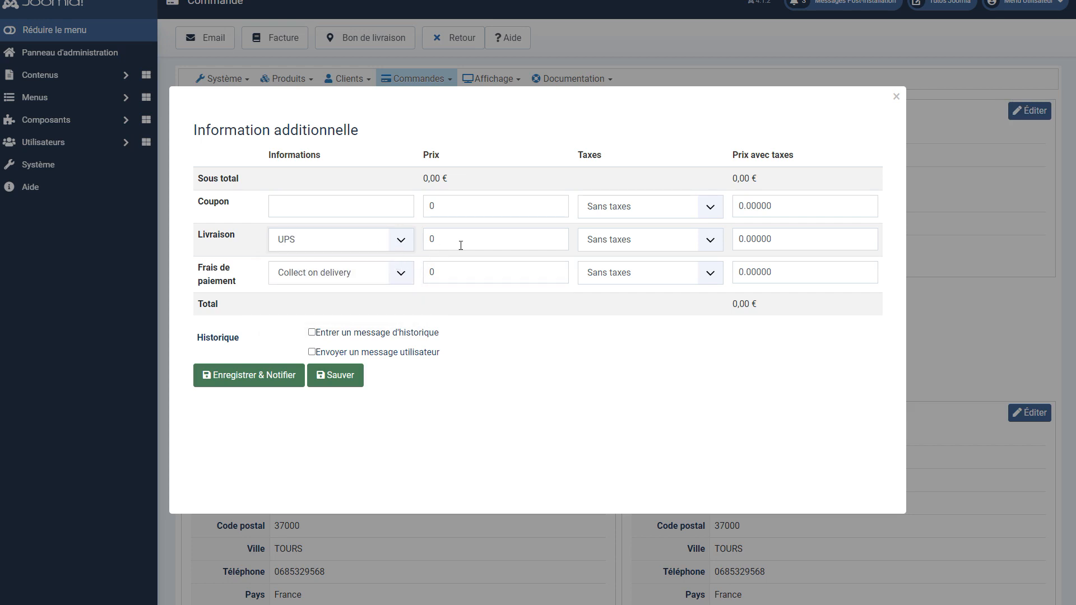
pyautogui.click(482, 242)
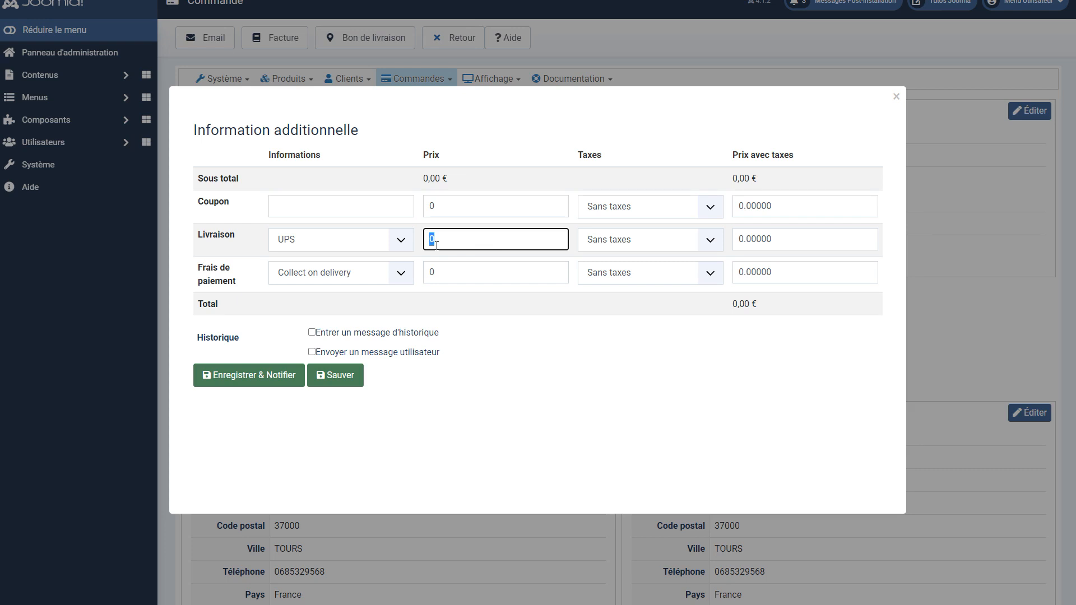
pyautogui.write('10')
pyautogui.click(476, 369)
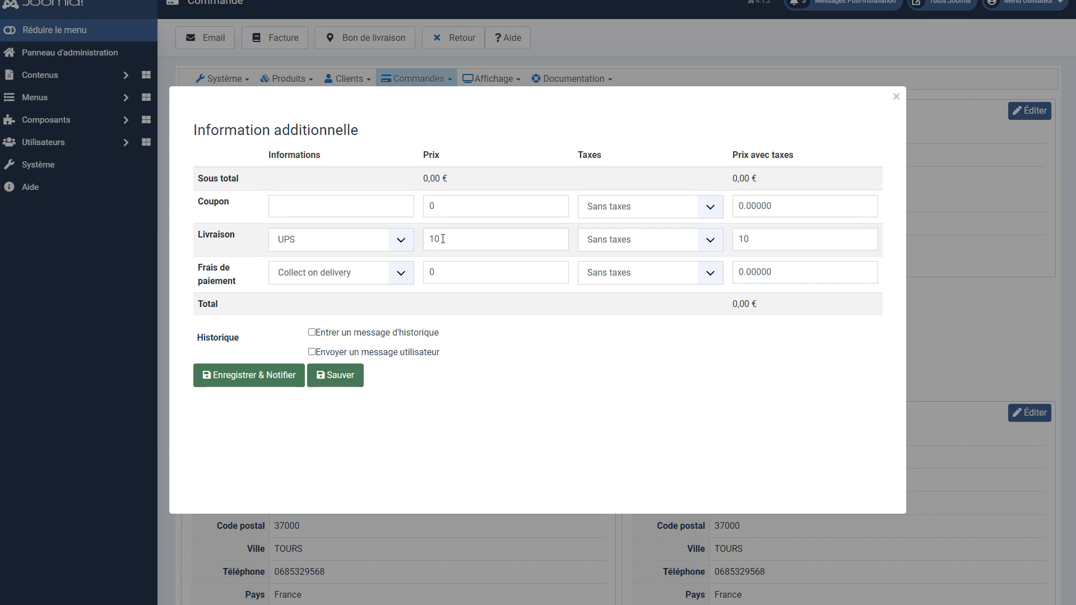
# - Check the user message and history message options, leave both off, and save the additional information without notifying the customer
pyautogui.click(312, 352)
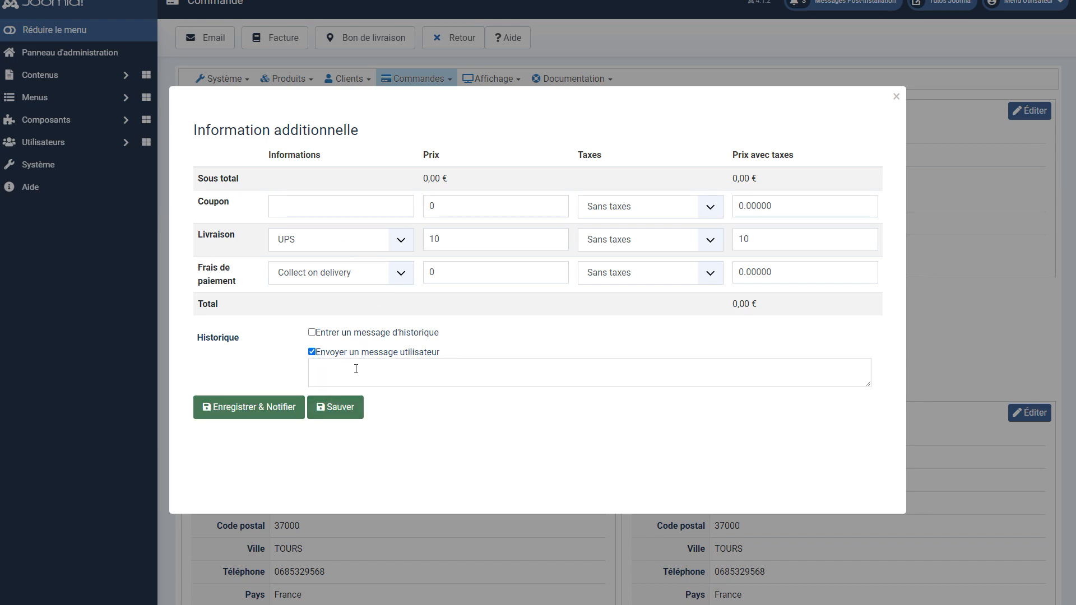
pyautogui.click(312, 353)
pyautogui.click(312, 333)
pyautogui.click(312, 333)
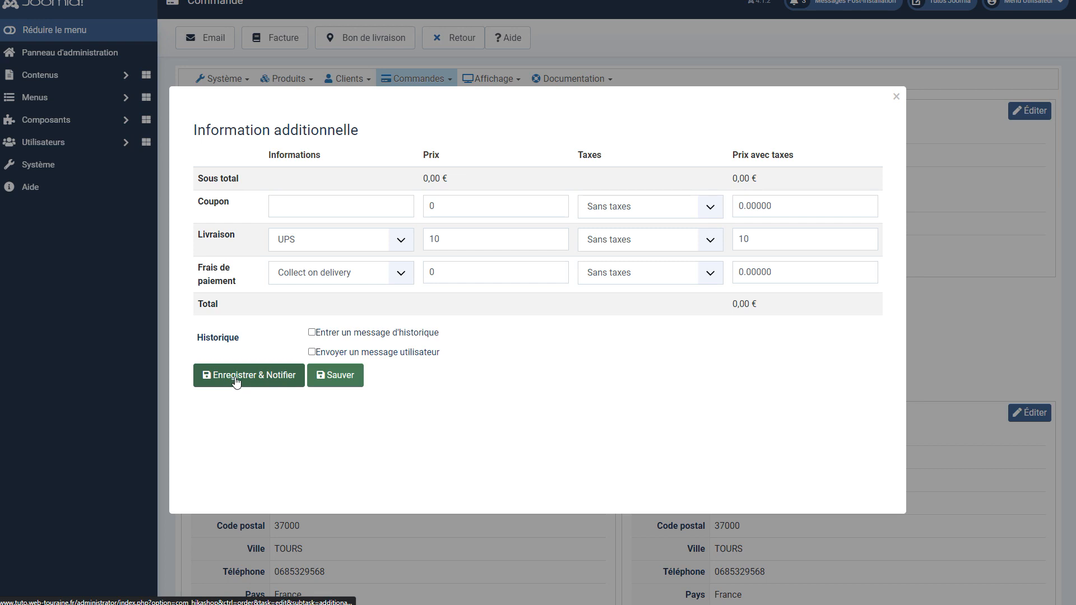
pyautogui.click(335, 382)
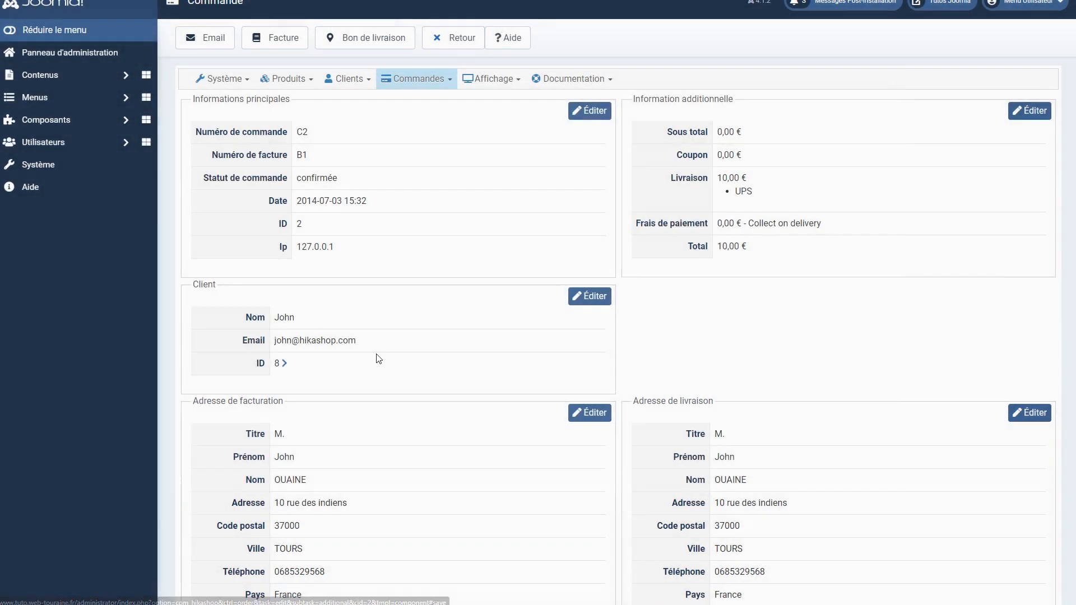
# - Reassign the order to the customer with login Client2, and apply that customer's billing and shipping addresses
pyautogui.scroll(-2, 379, 300)
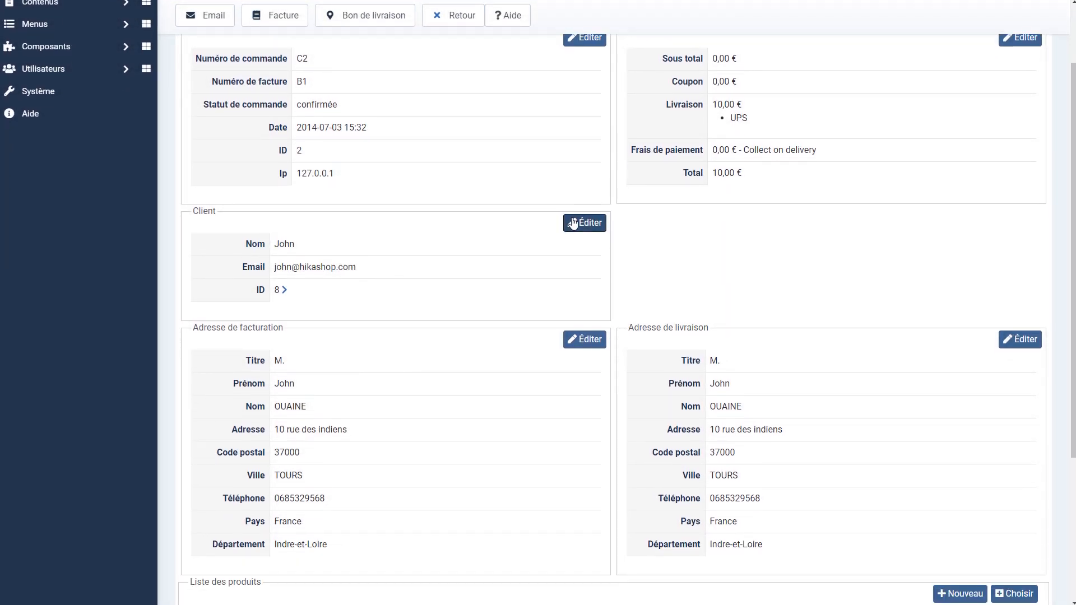
pyautogui.click(590, 226)
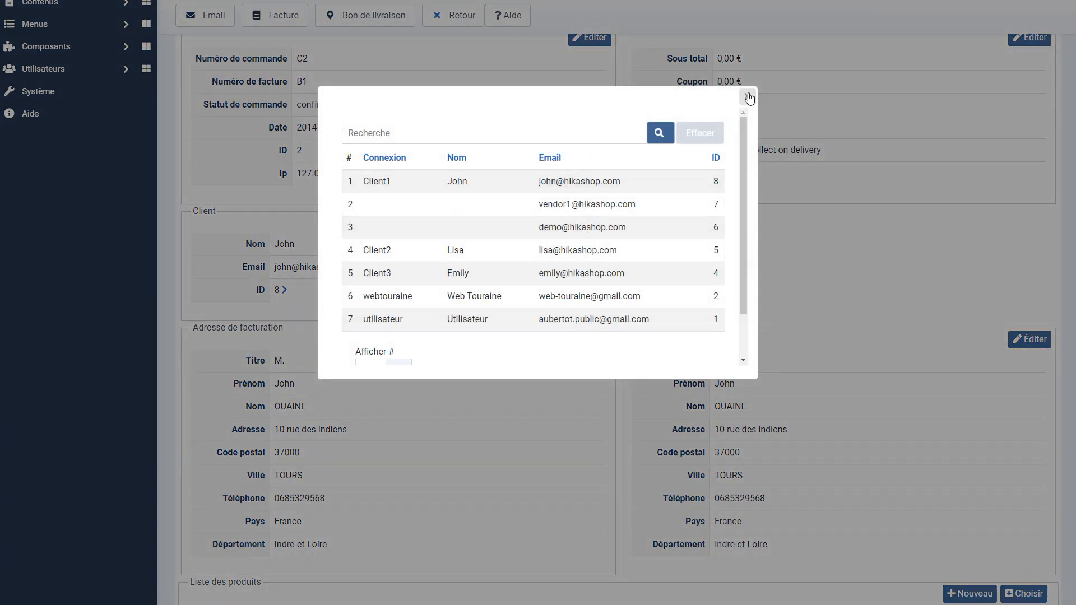
pyautogui.click(747, 97)
pyautogui.click(577, 231)
pyautogui.click(460, 253)
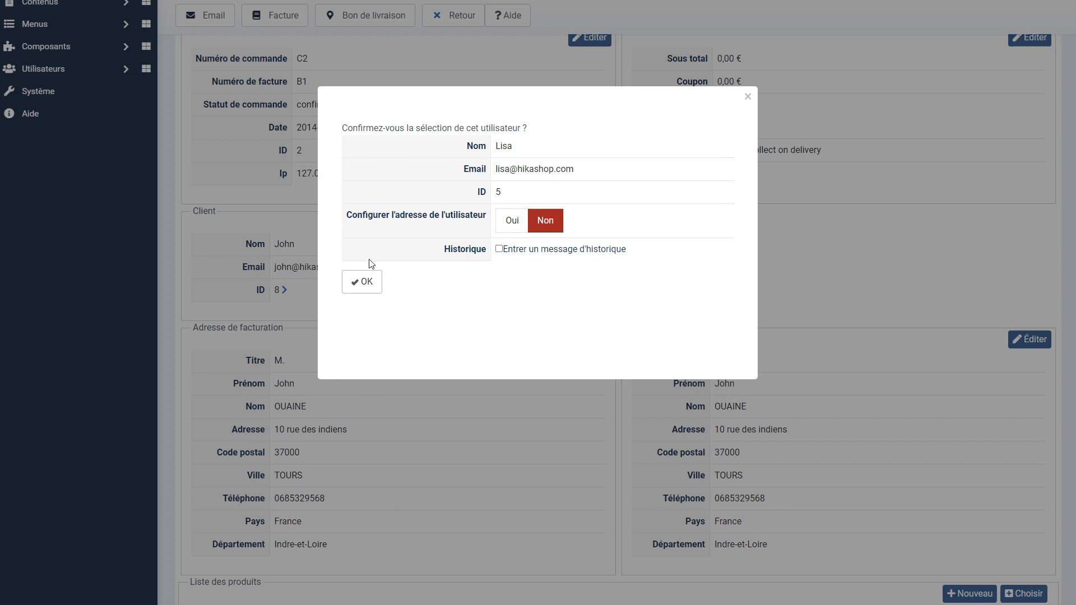
pyautogui.click(512, 222)
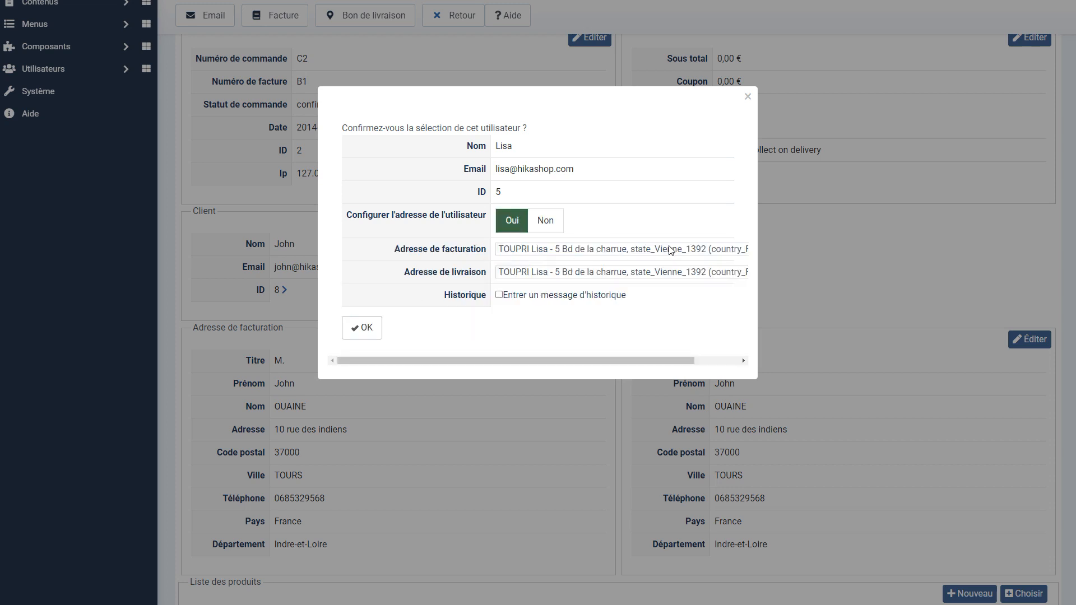
pyautogui.click(367, 331)
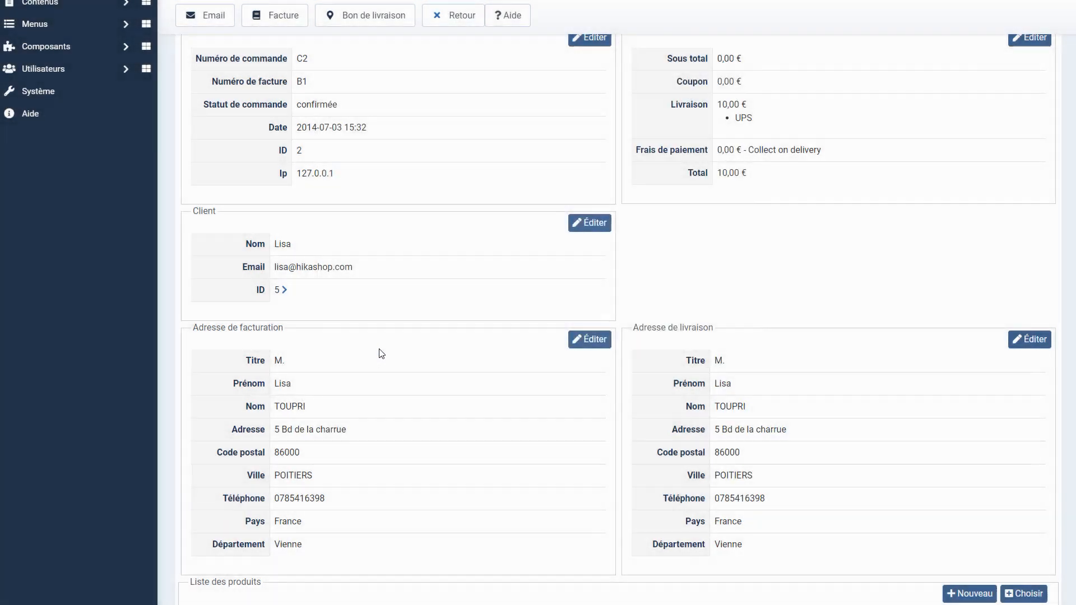
# - Examine the editable fields of the order's billing address, and leave editing without saving
pyautogui.scroll(-1, 470, 338)
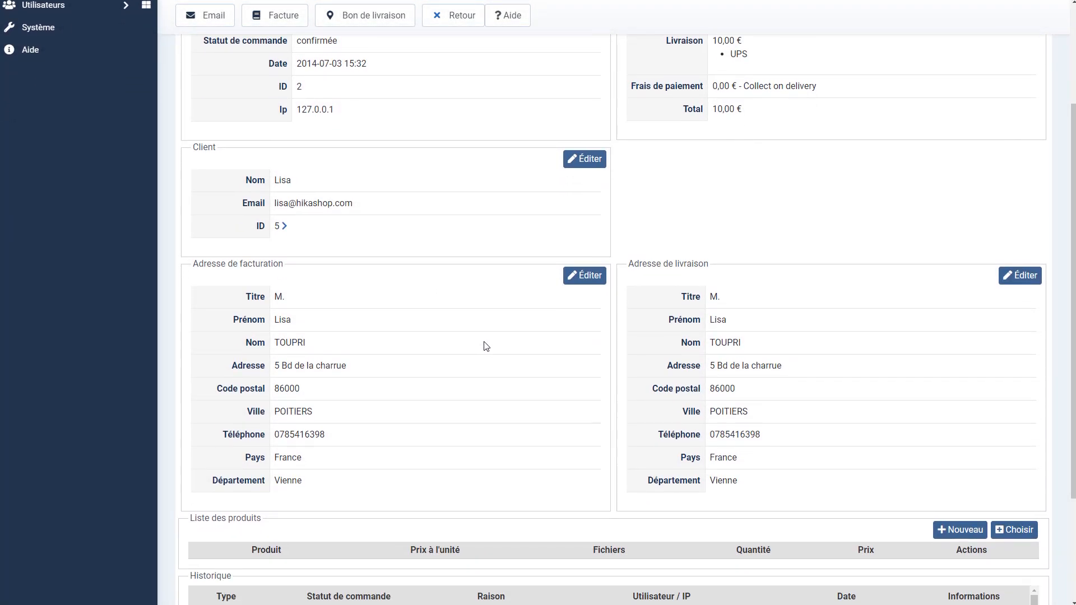
pyautogui.click(583, 278)
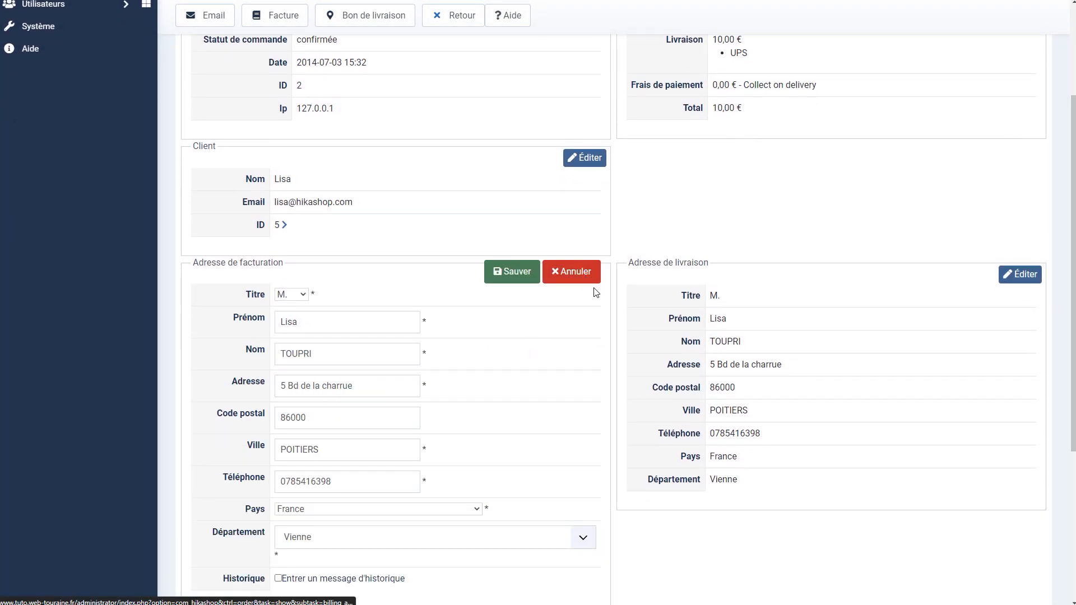
pyautogui.scroll(-2, 392, 392)
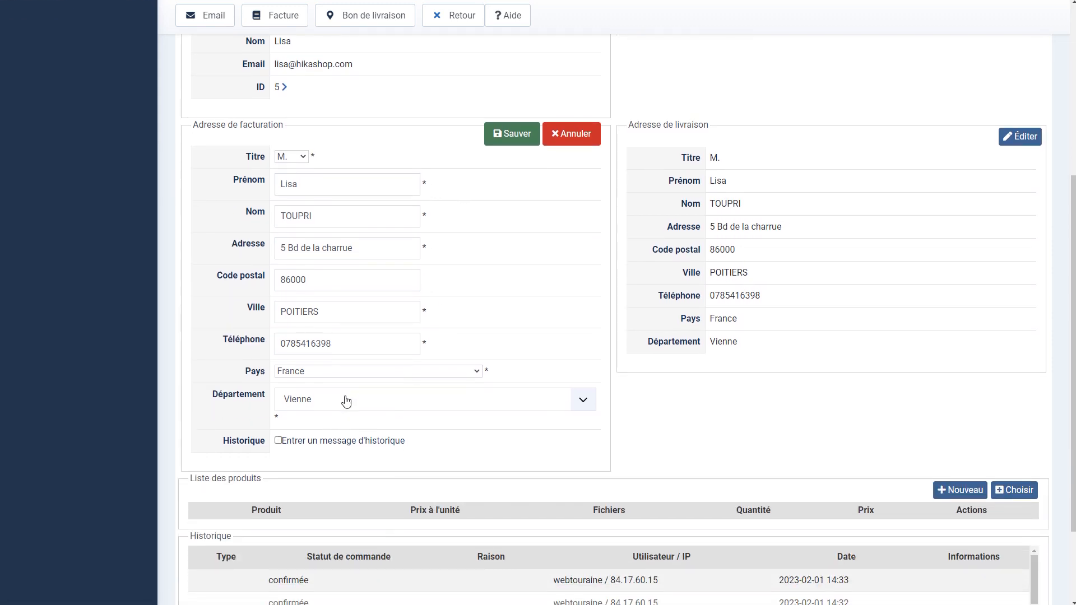
pyautogui.scroll(4, 343, 404)
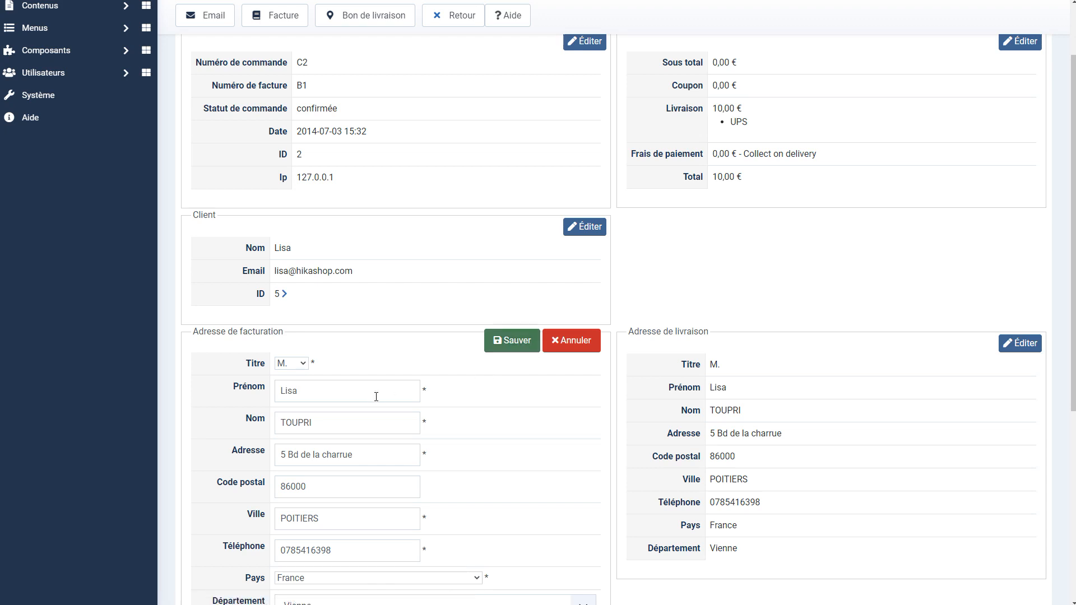
pyautogui.scroll(-2, 375, 398)
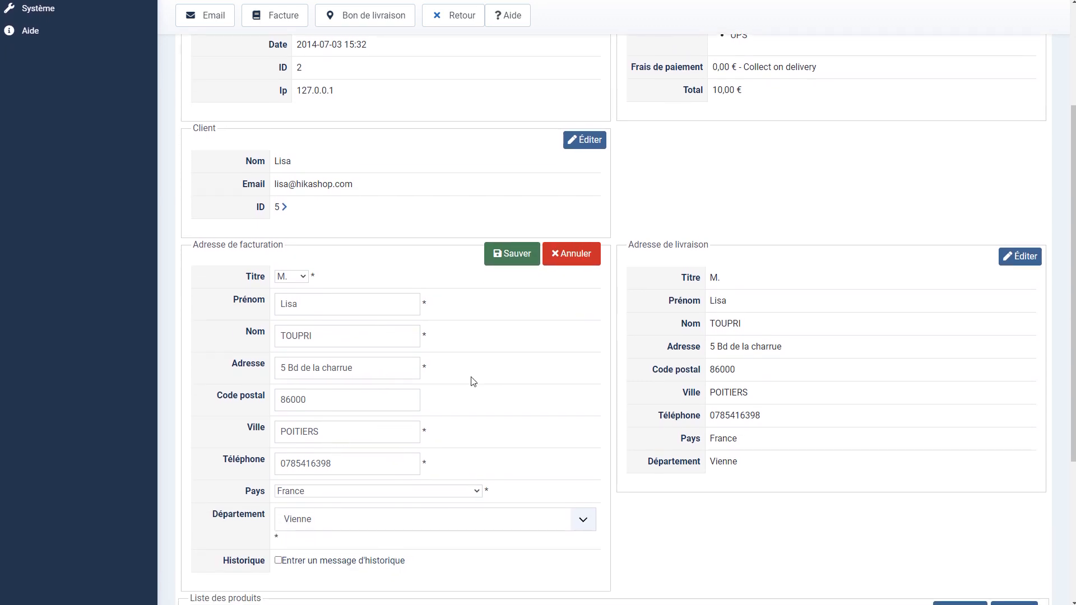
pyautogui.click(575, 253)
pyautogui.scroll(-3, 473, 396)
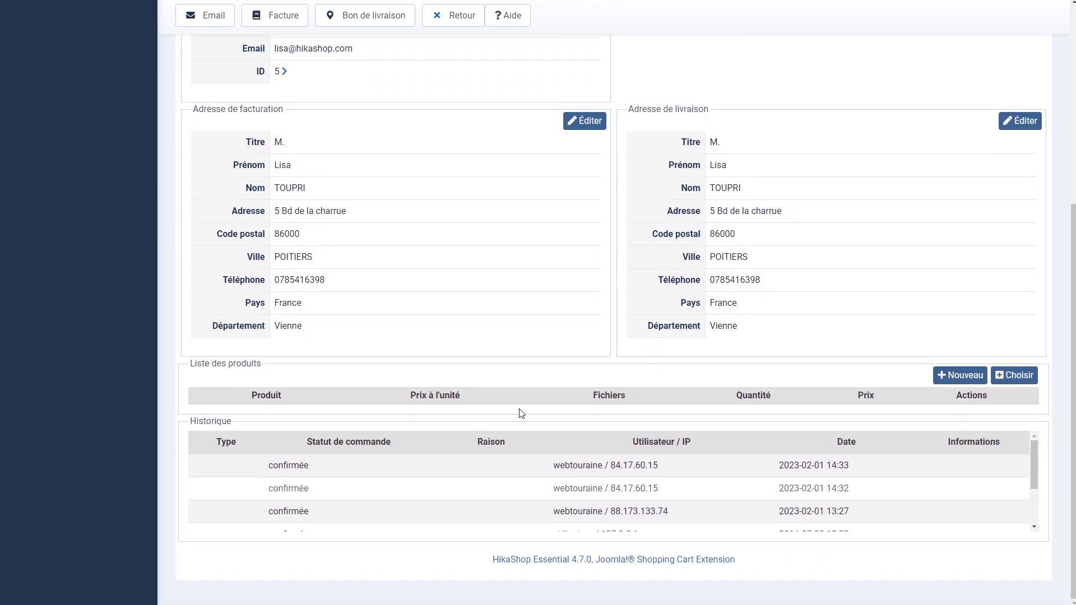
pyautogui.scroll(2, 757, 396)
pyautogui.scroll(-1, 734, 400)
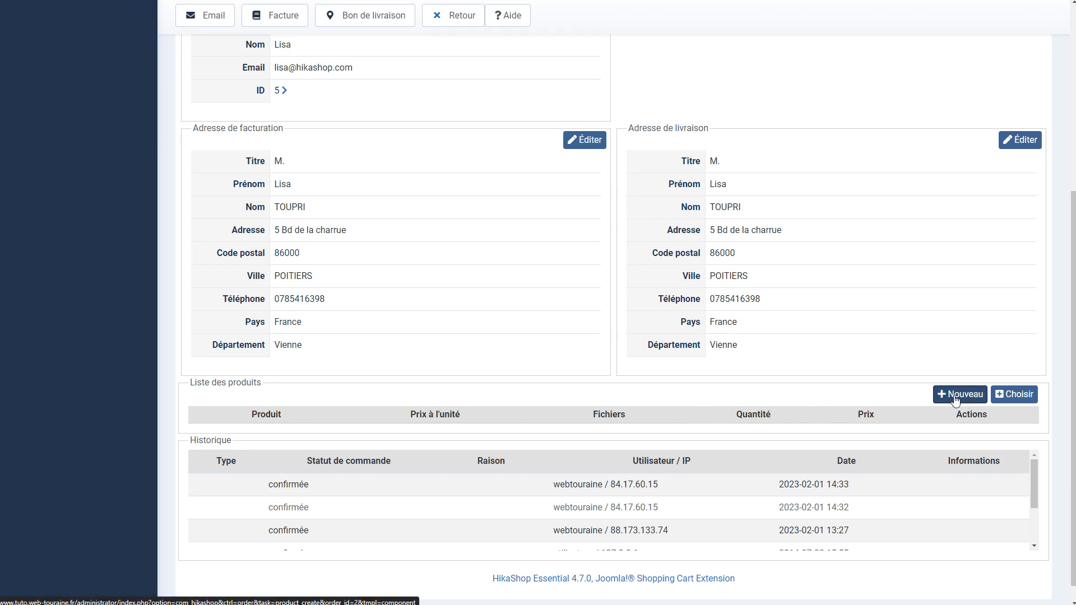
pyautogui.scroll(5, 741, 324)
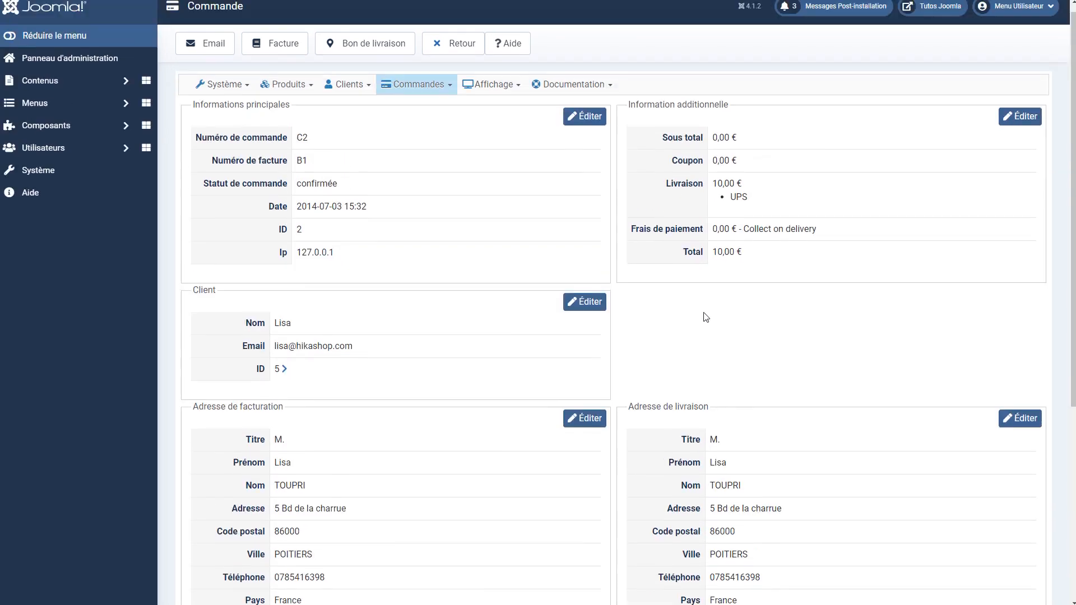
pyautogui.click(304, 98)
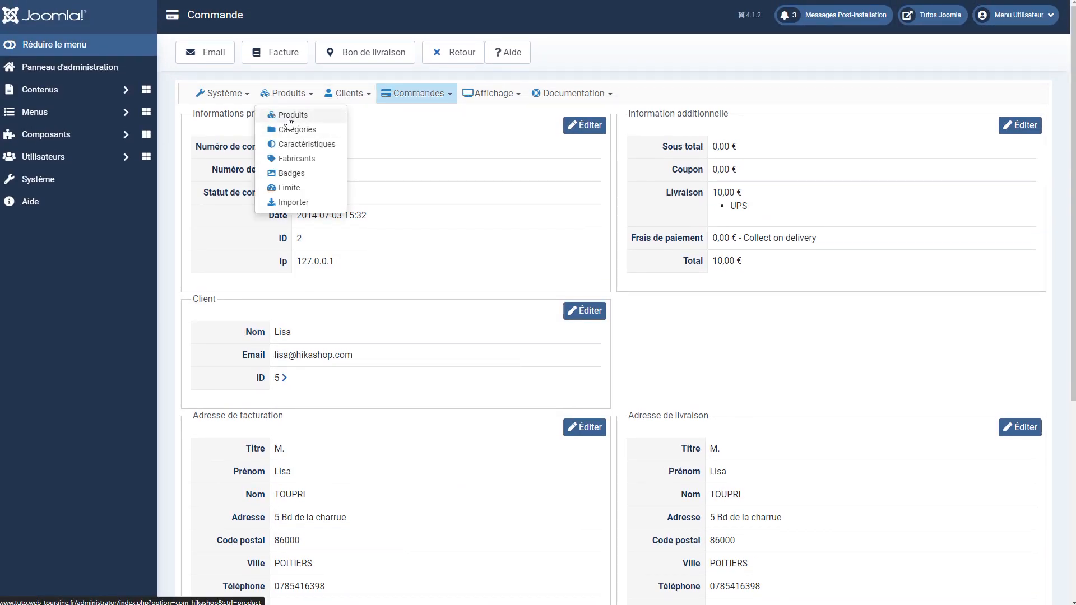
# - Add the existing product Red shoes from the Shoes > Women category to the order, and save it with its default details
pyautogui.scroll(-5, 745, 437)
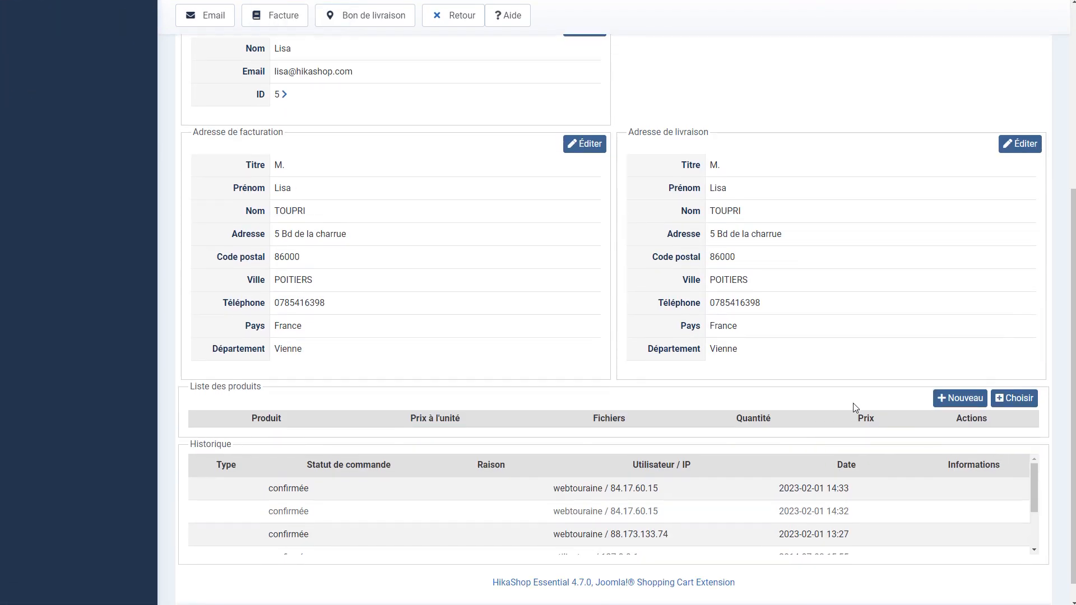
pyautogui.click(1012, 410)
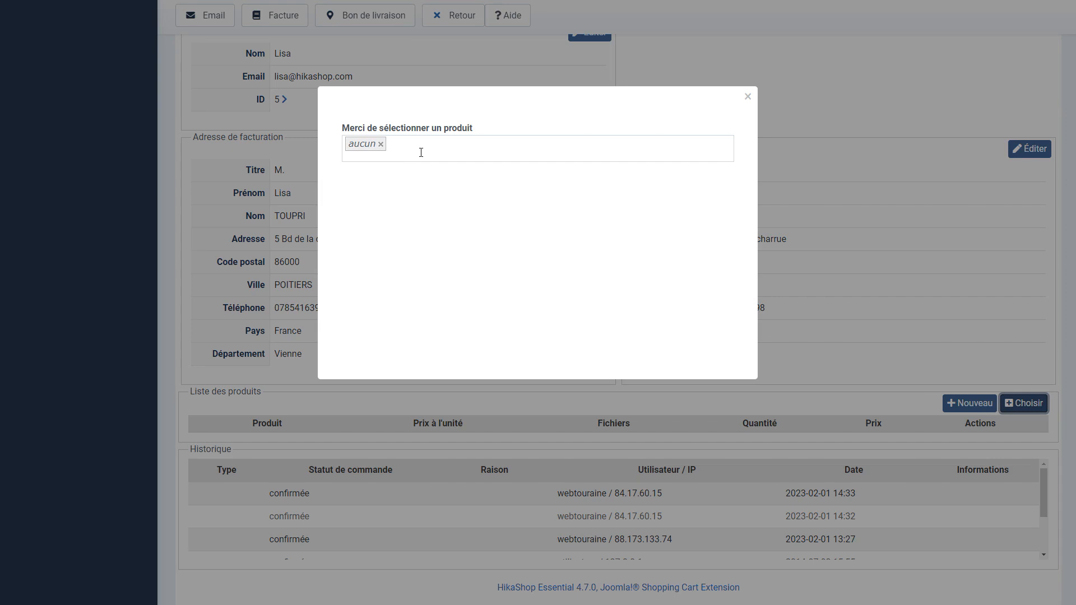
pyautogui.click(421, 153)
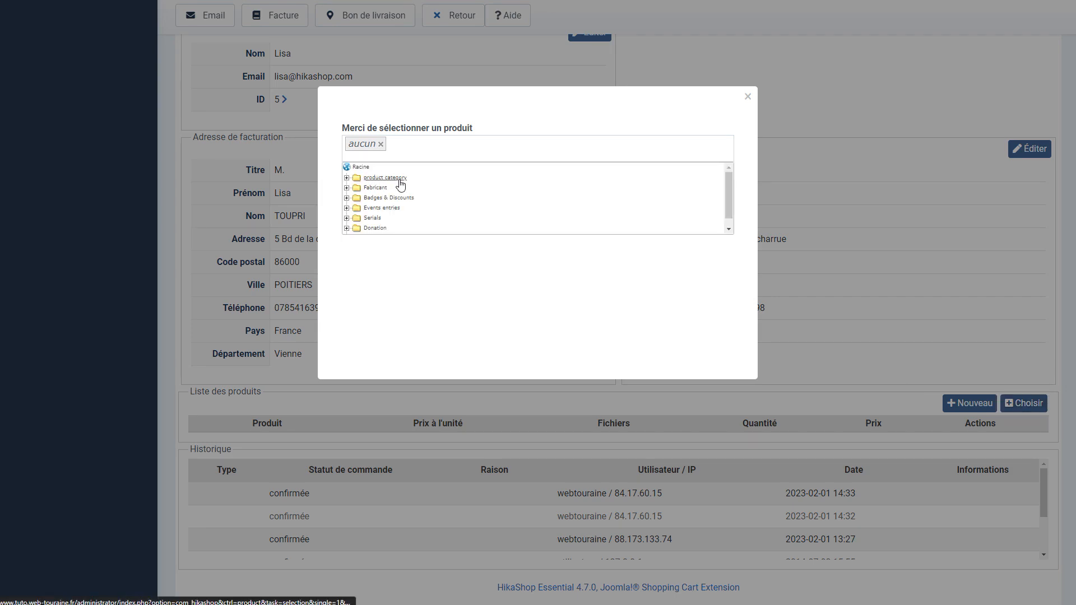
pyautogui.click(347, 178)
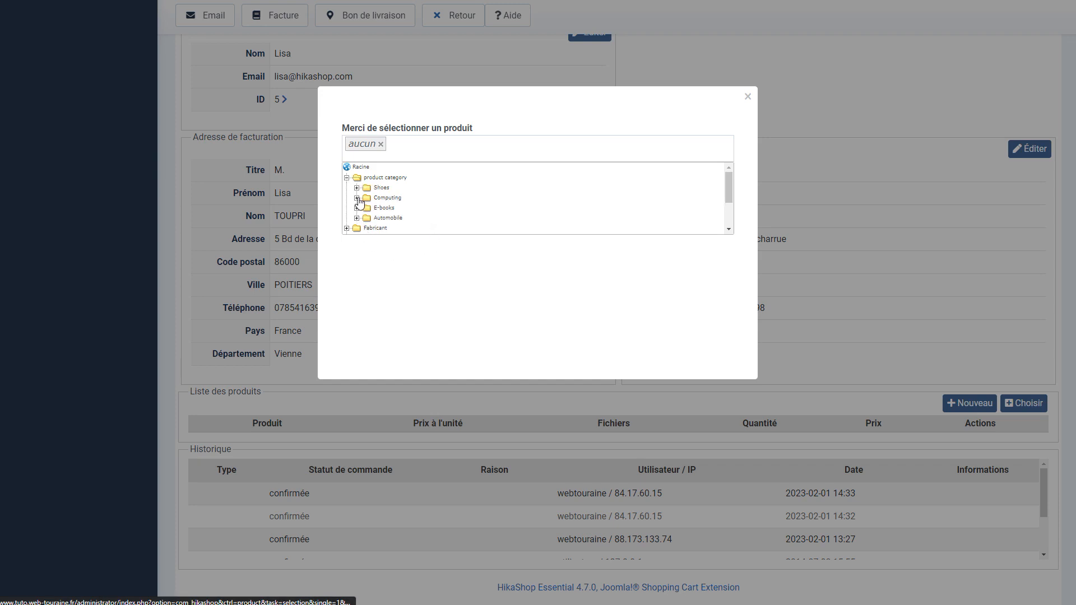
pyautogui.click(356, 188)
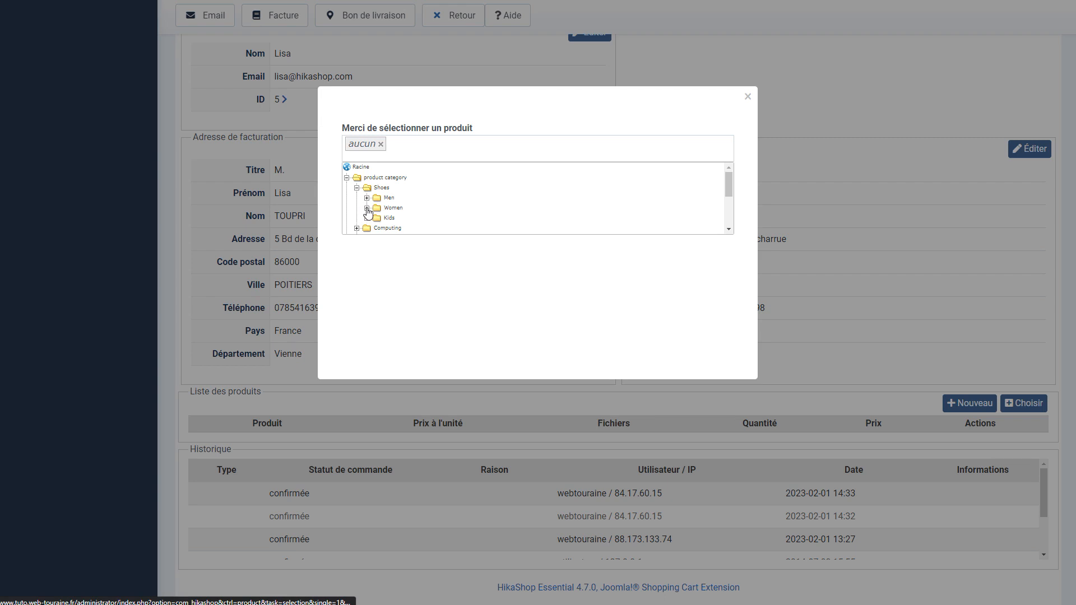
pyautogui.click(366, 207)
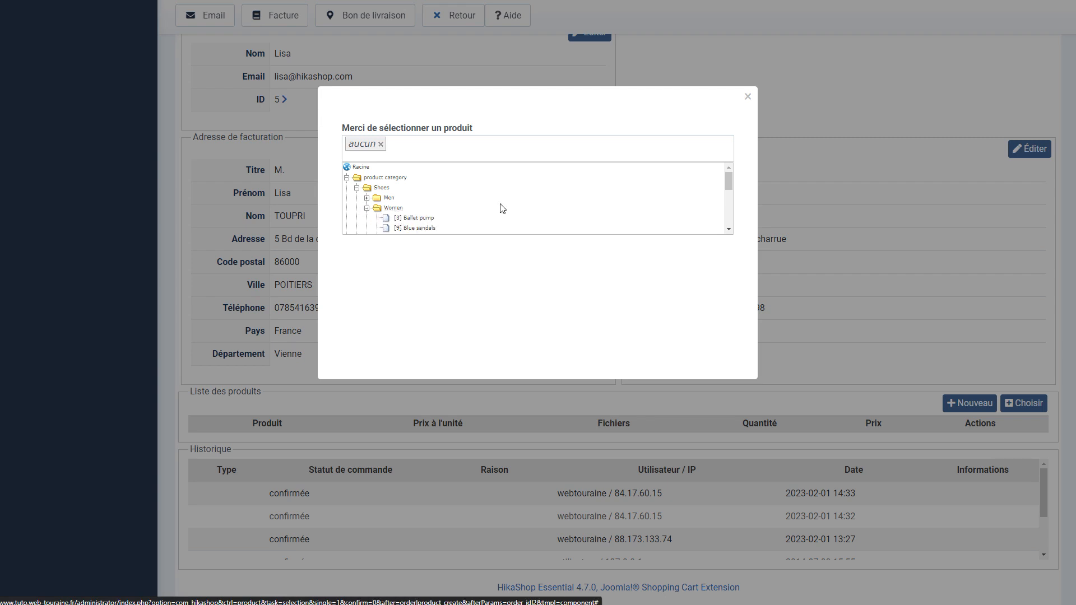
pyautogui.scroll(-1, 493, 209)
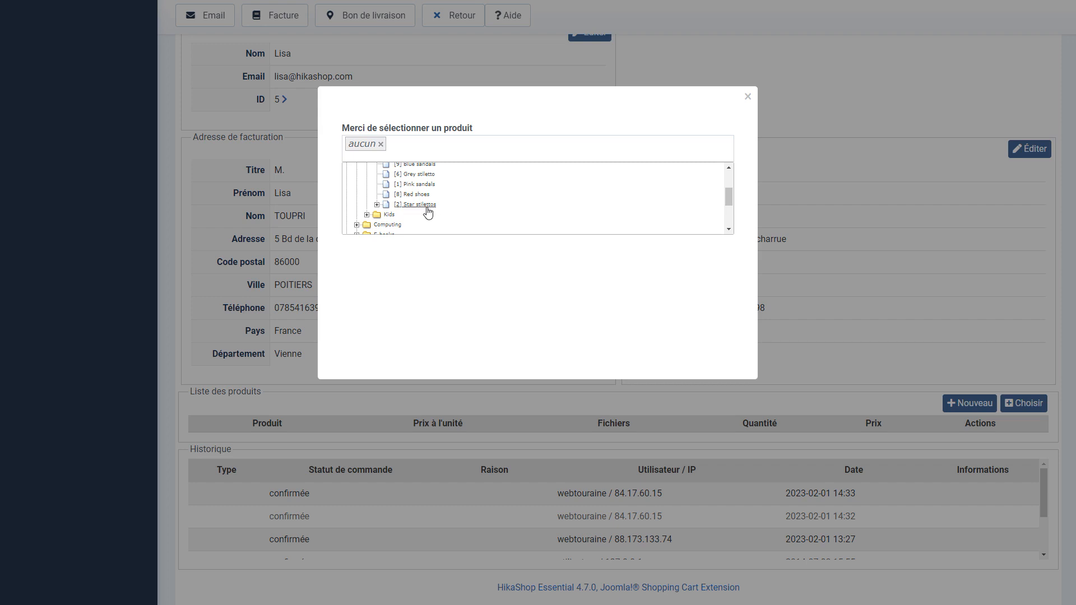
pyautogui.click(418, 196)
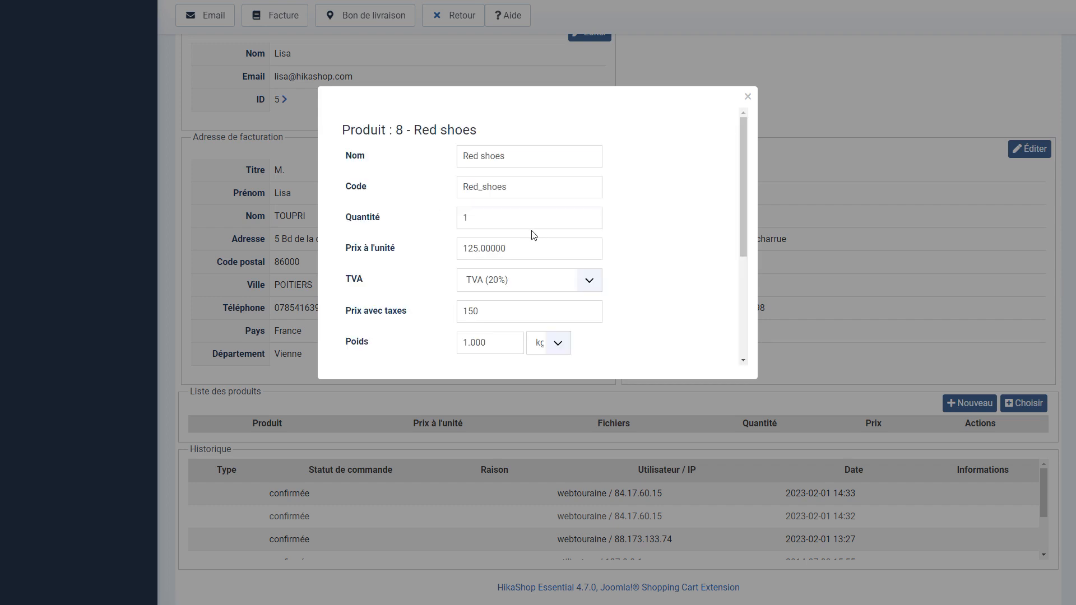
pyautogui.scroll(-3, 478, 223)
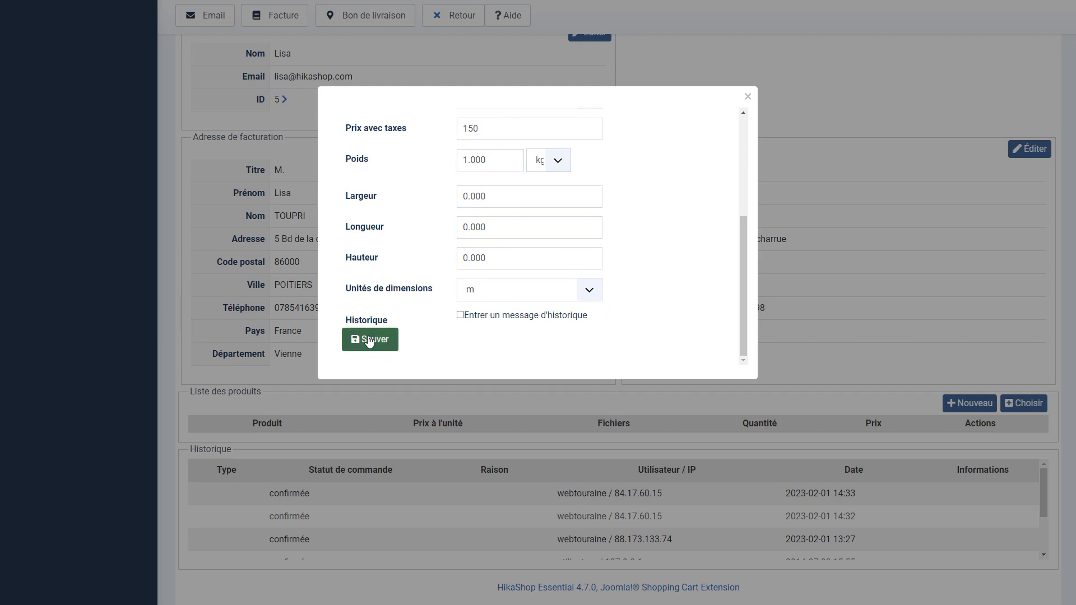
pyautogui.click(360, 338)
# - Examine the editable details of the order's Red shoes product, and close them without saving
pyautogui.scroll(-1, 639, 372)
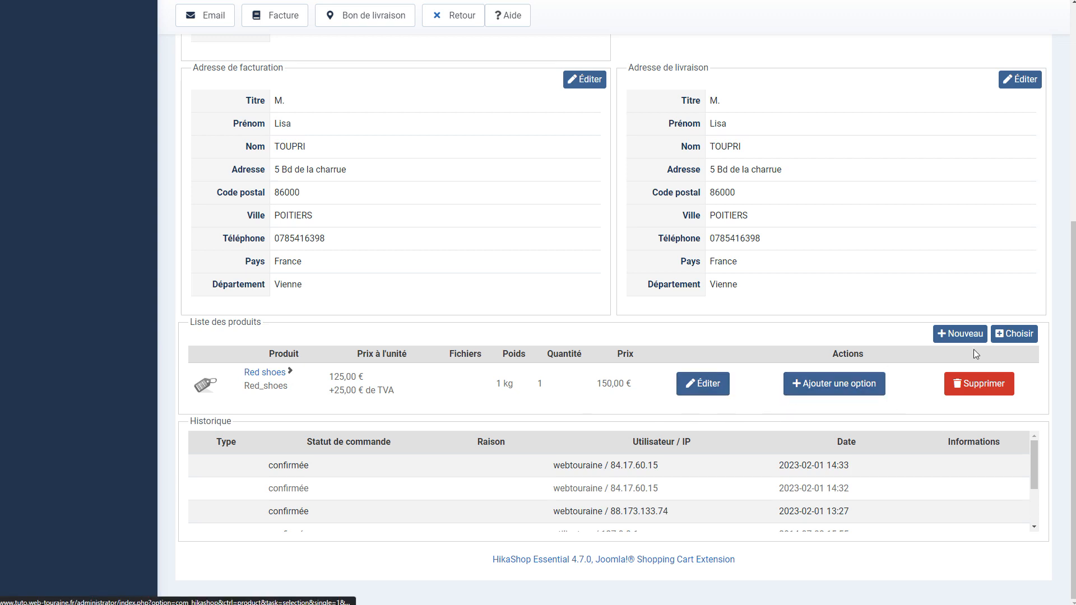
pyautogui.click(707, 386)
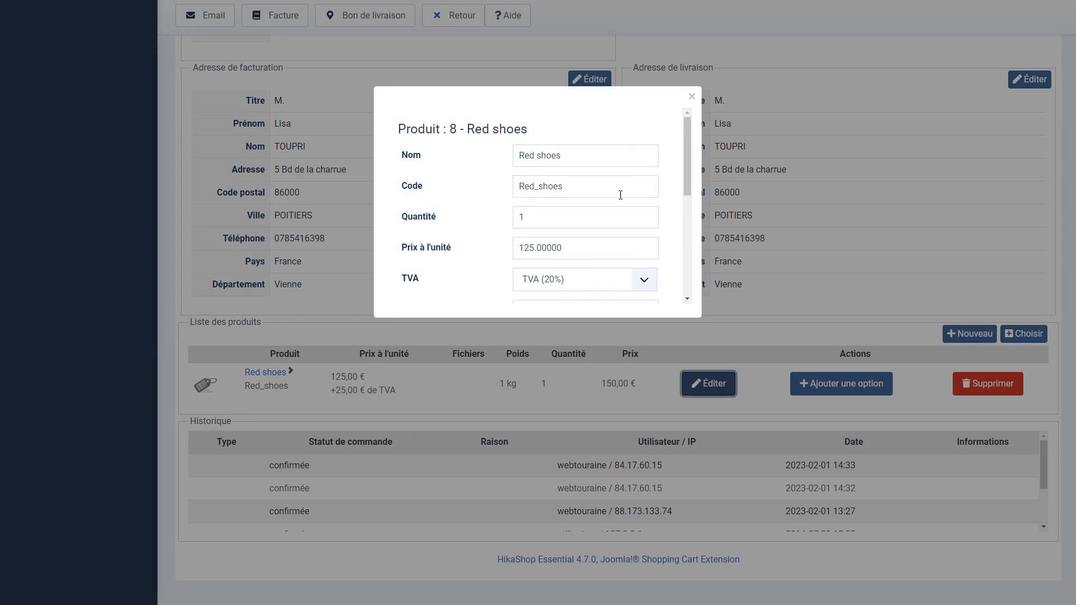
pyautogui.click(692, 97)
# - Browse the Shoes > Women category for an option to add to Red shoes, and close the selection without choosing one
pyautogui.click(828, 381)
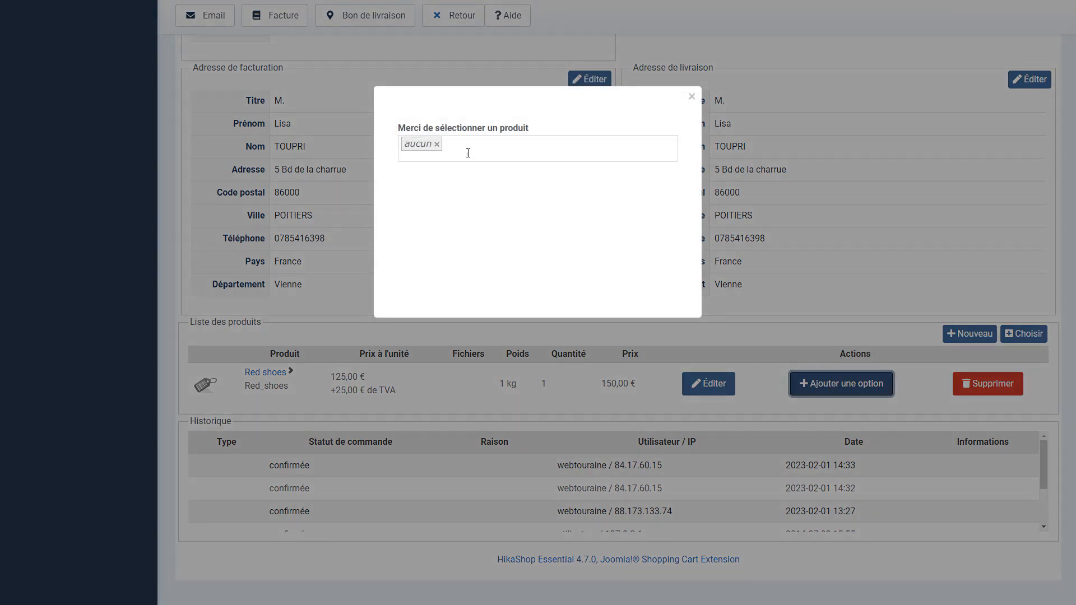
pyautogui.click(468, 153)
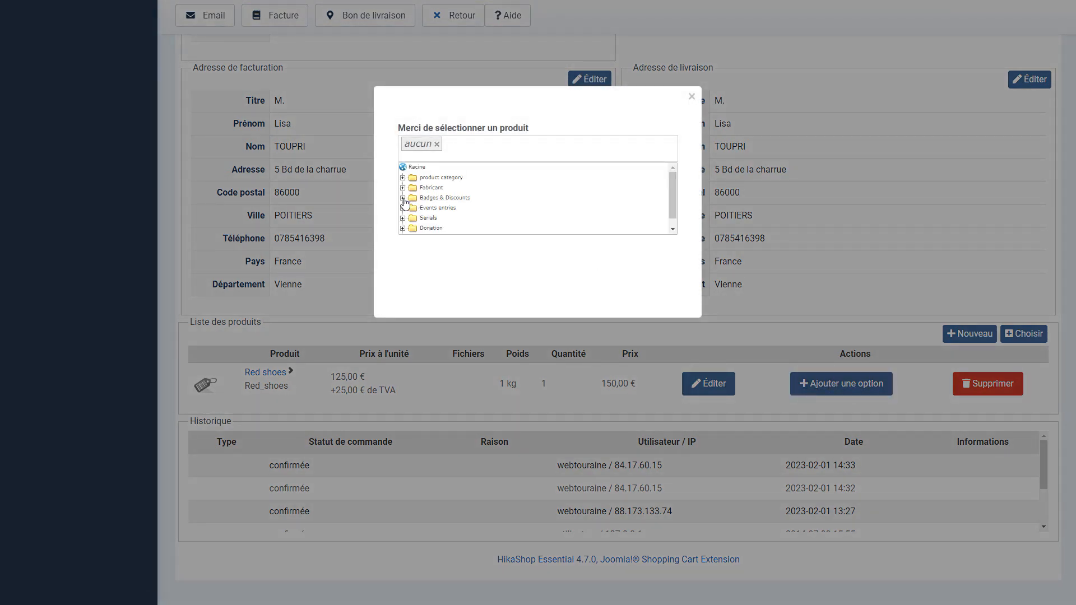
pyautogui.click(403, 179)
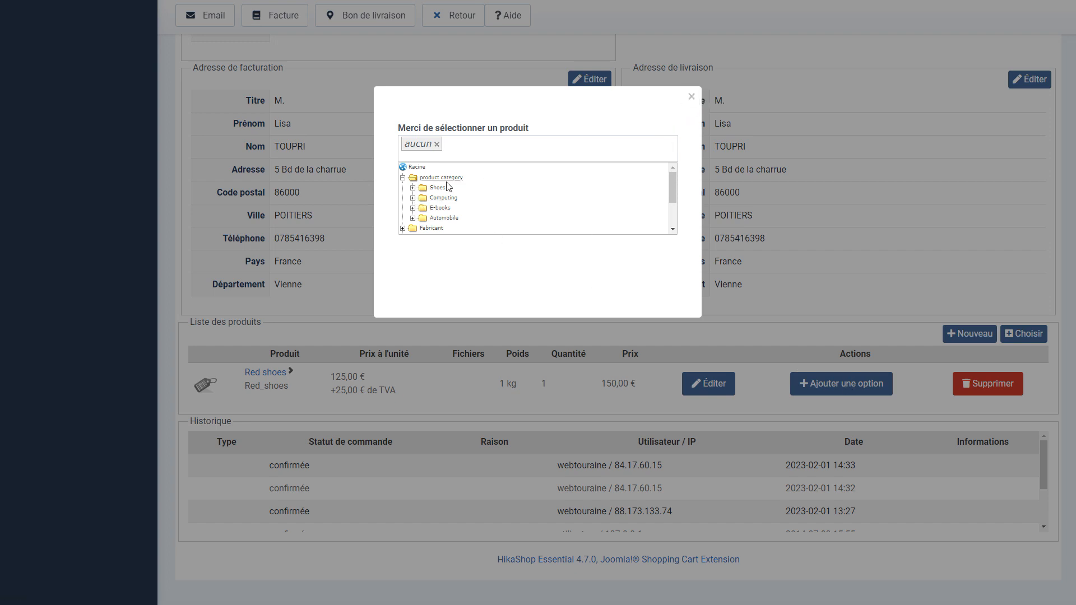
pyautogui.click(420, 189)
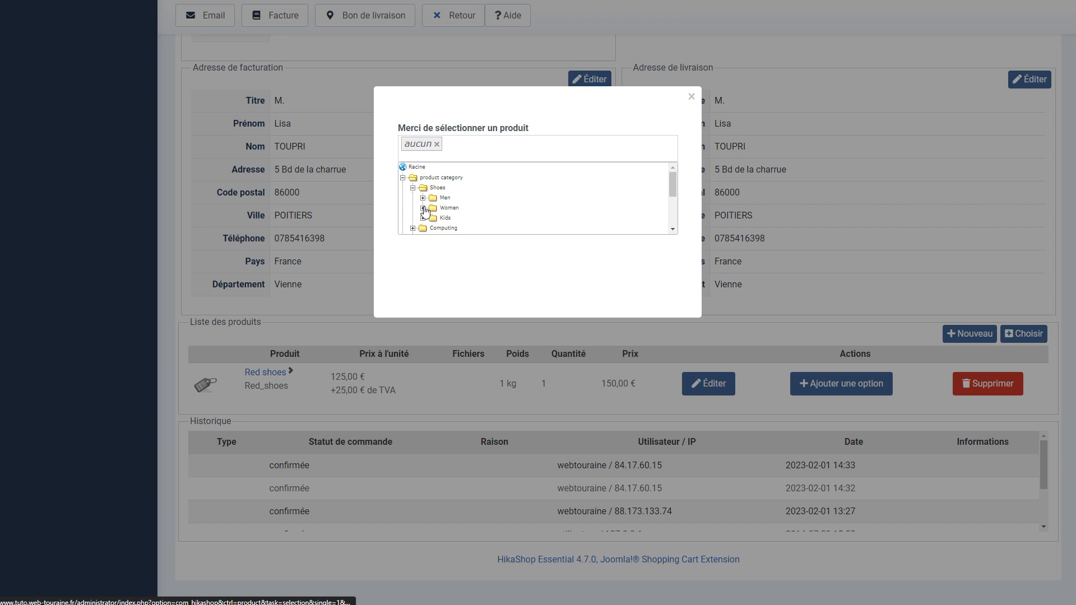
pyautogui.click(421, 208)
pyautogui.scroll(-3, 560, 206)
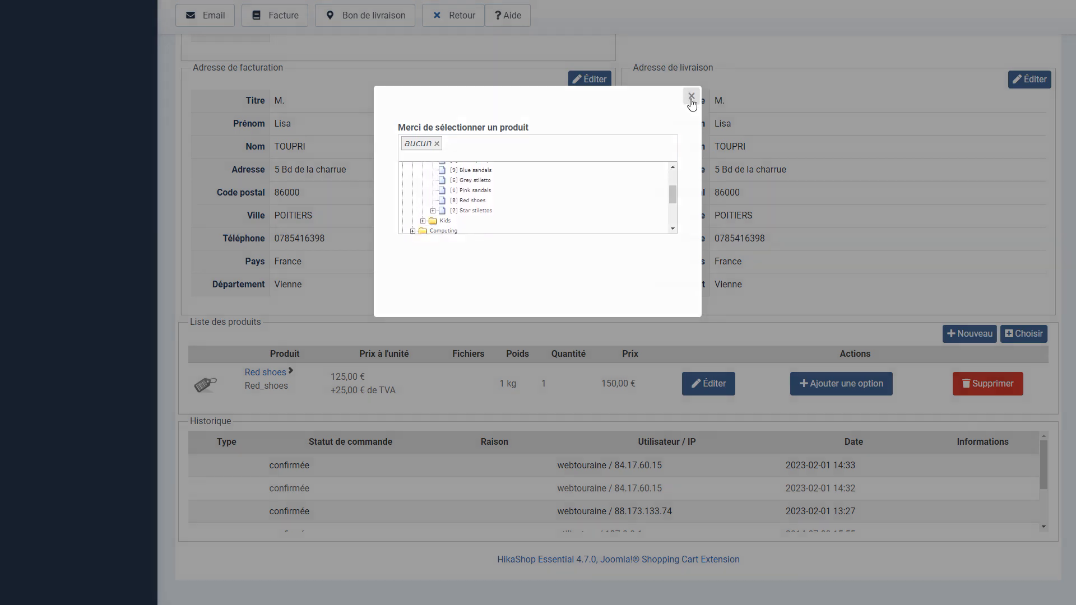
pyautogui.click(690, 97)
# - Examine the order's history entries, including their statuses, users and dates
pyautogui.scroll(-1, 330, 442)
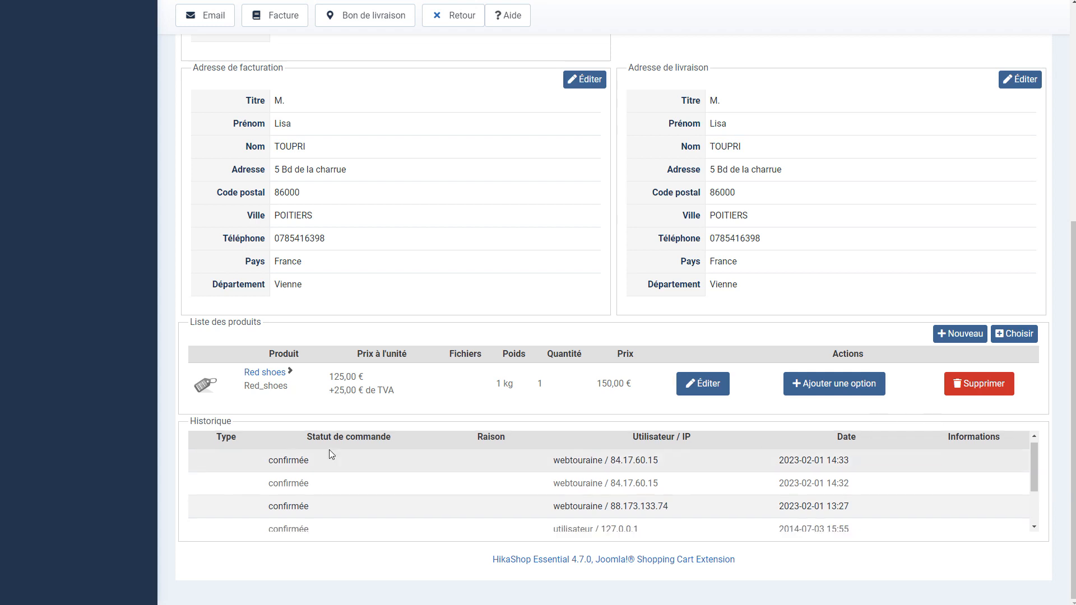
pyautogui.scroll(1, 269, 452)
pyautogui.scroll(-3, 409, 493)
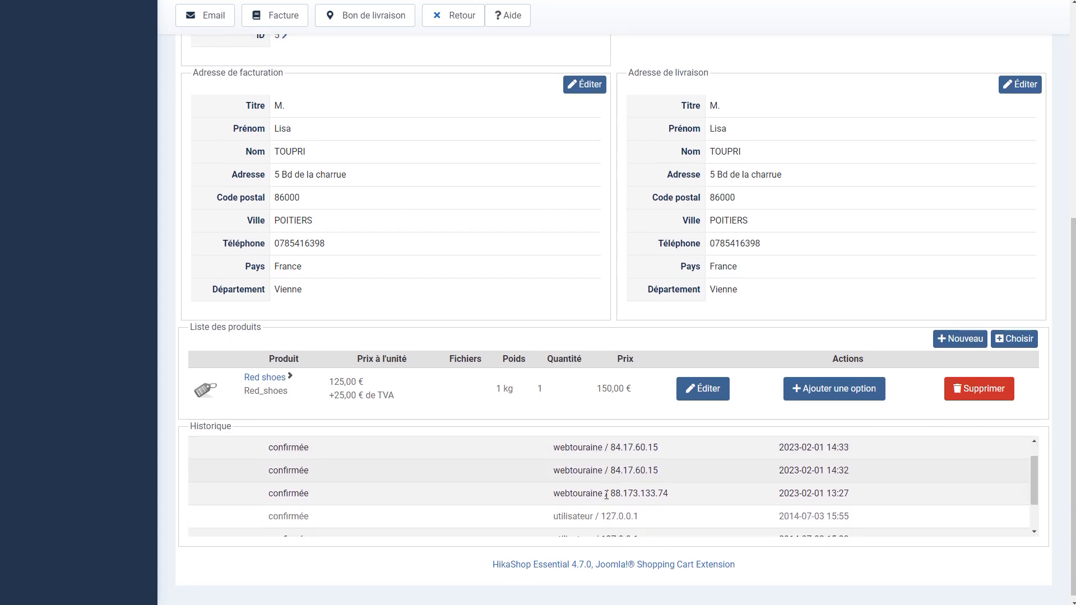
pyautogui.scroll(-1, 558, 514)
pyautogui.scroll(3, 565, 508)
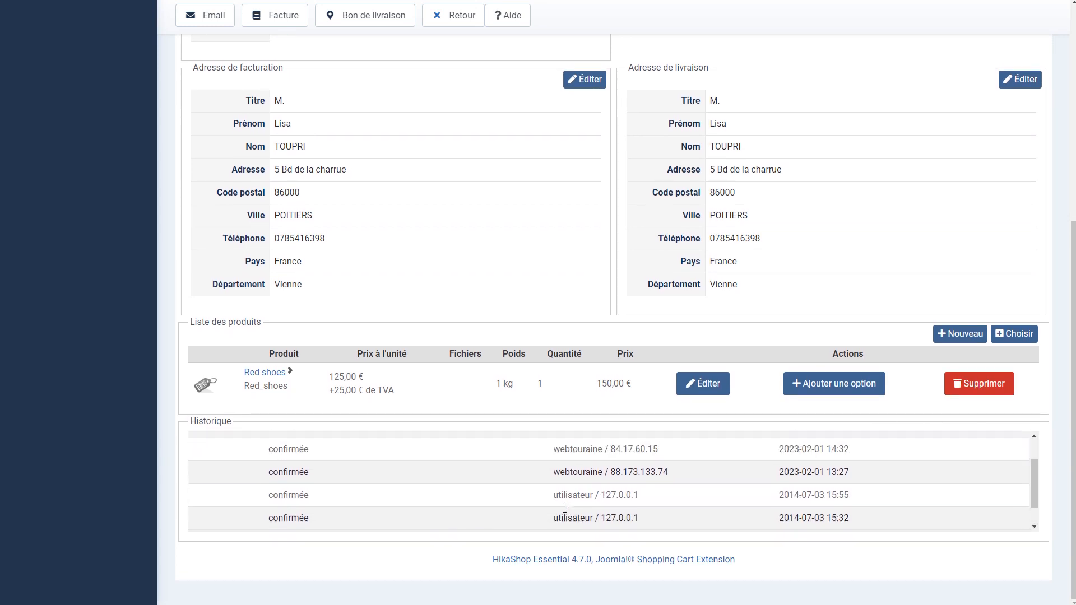
pyautogui.scroll(2, 392, 467)
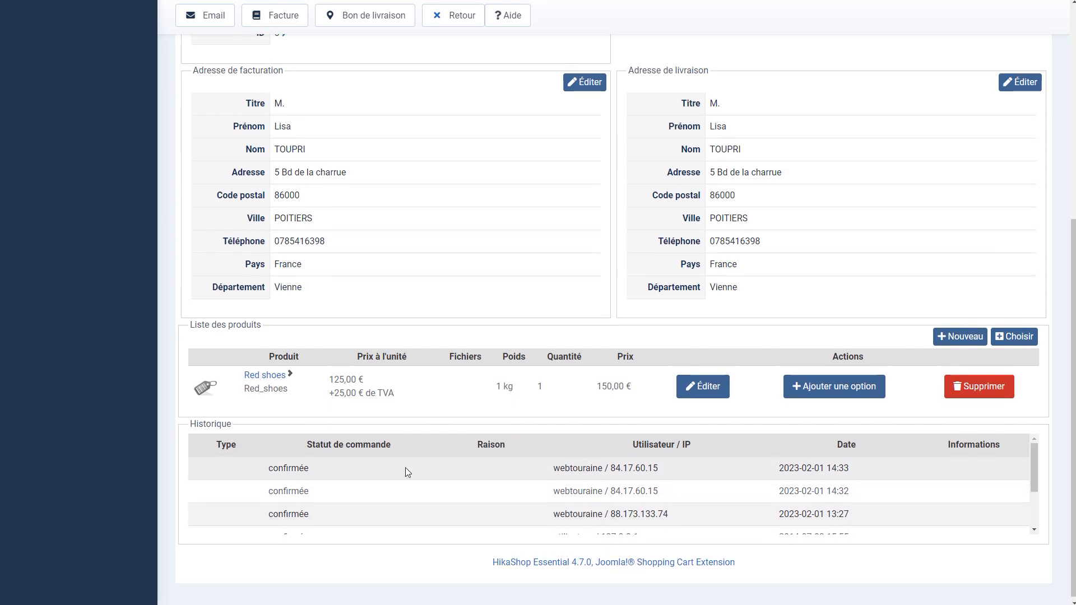
# - Set the order's status to remboursée in its main information
pyautogui.scroll(5, 342, 485)
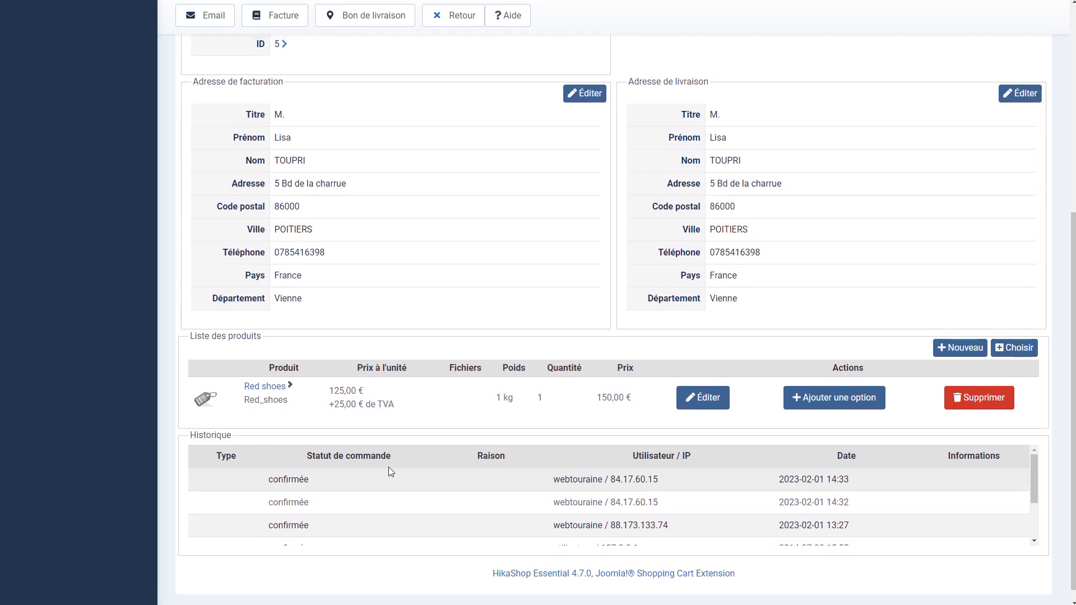
pyautogui.scroll(3, 403, 387)
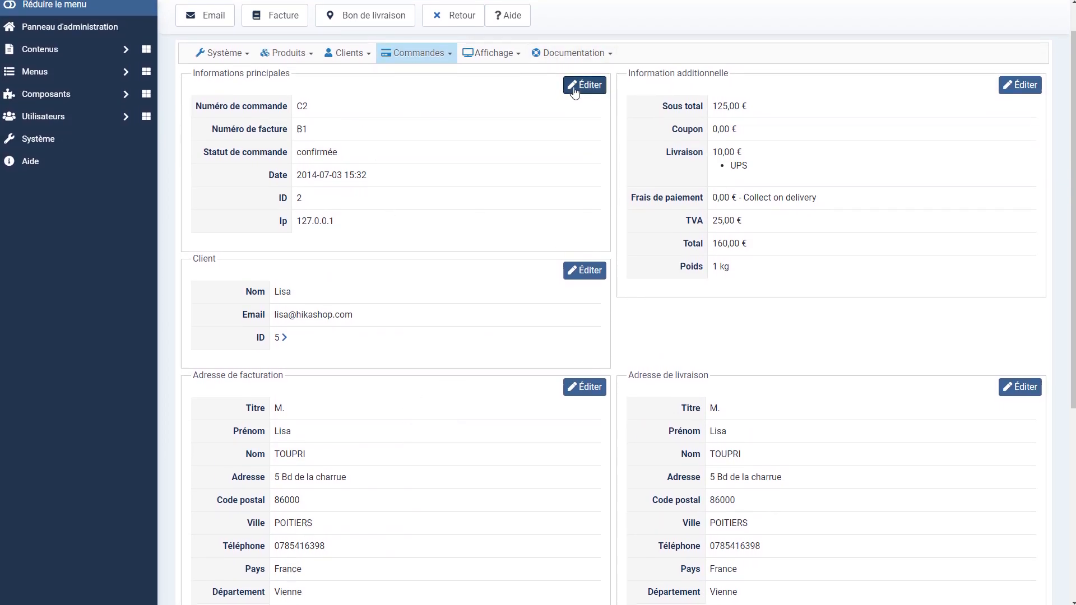
pyautogui.click(587, 90)
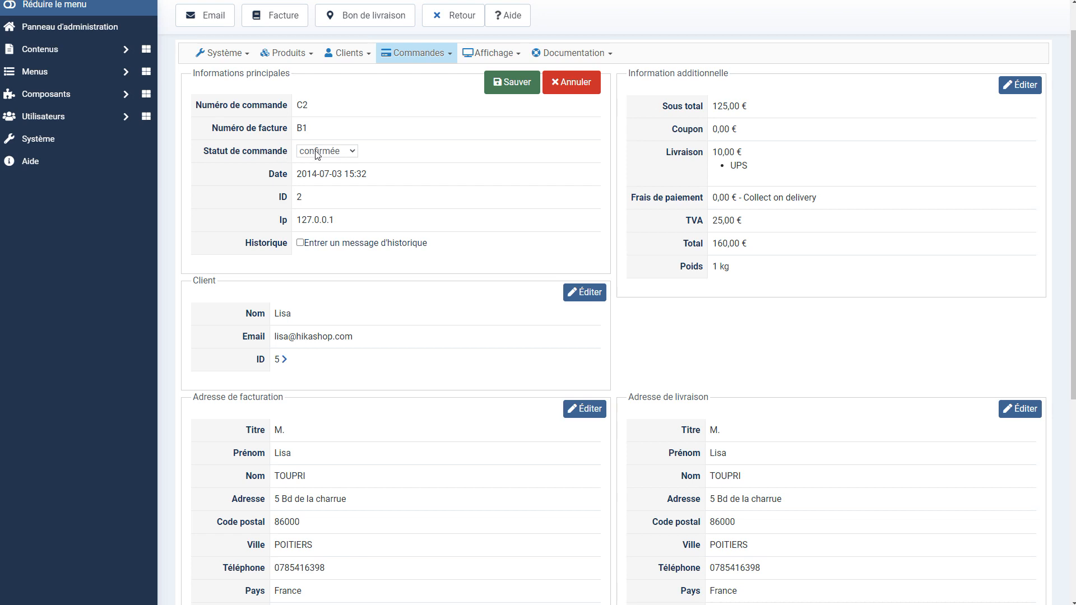
pyautogui.click(353, 154)
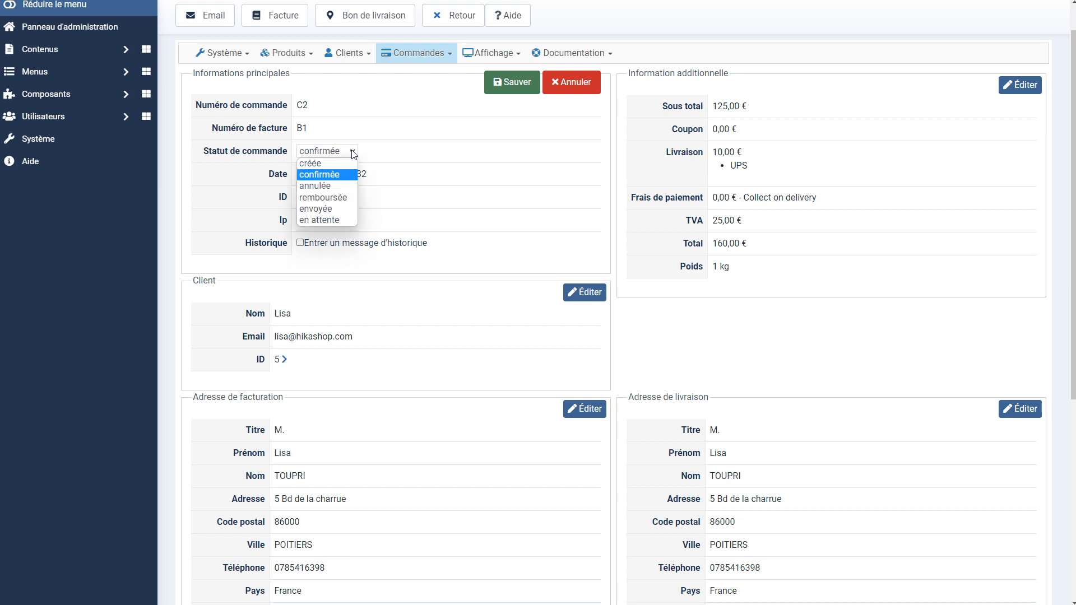
pyautogui.click(342, 197)
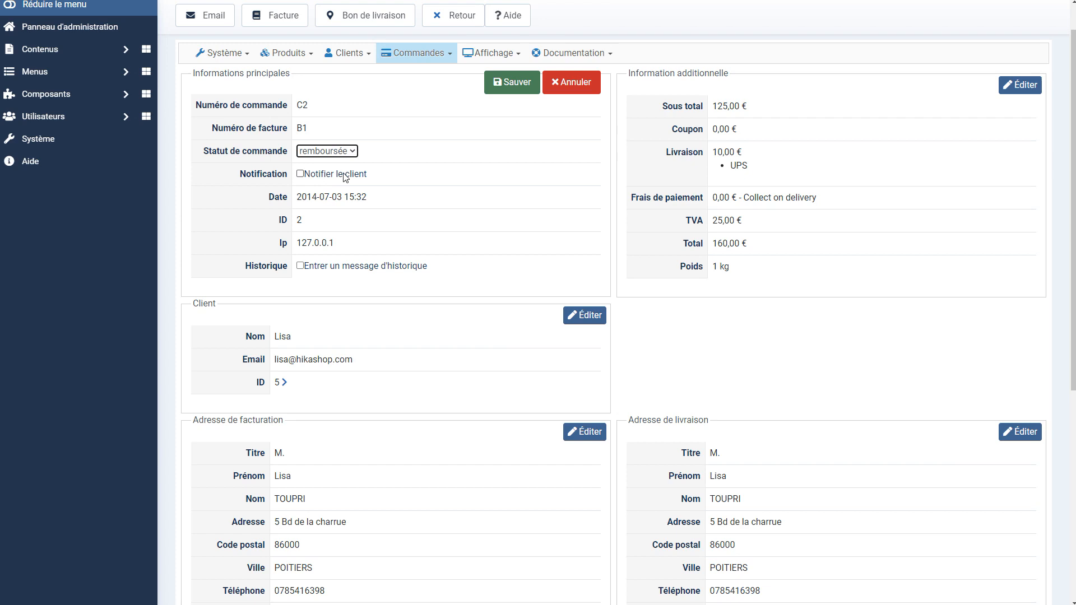
# - Enter the history message "Annulation suite à demande." and save the main information without notifying the customer
pyautogui.click(300, 266)
pyautogui.click(336, 289)
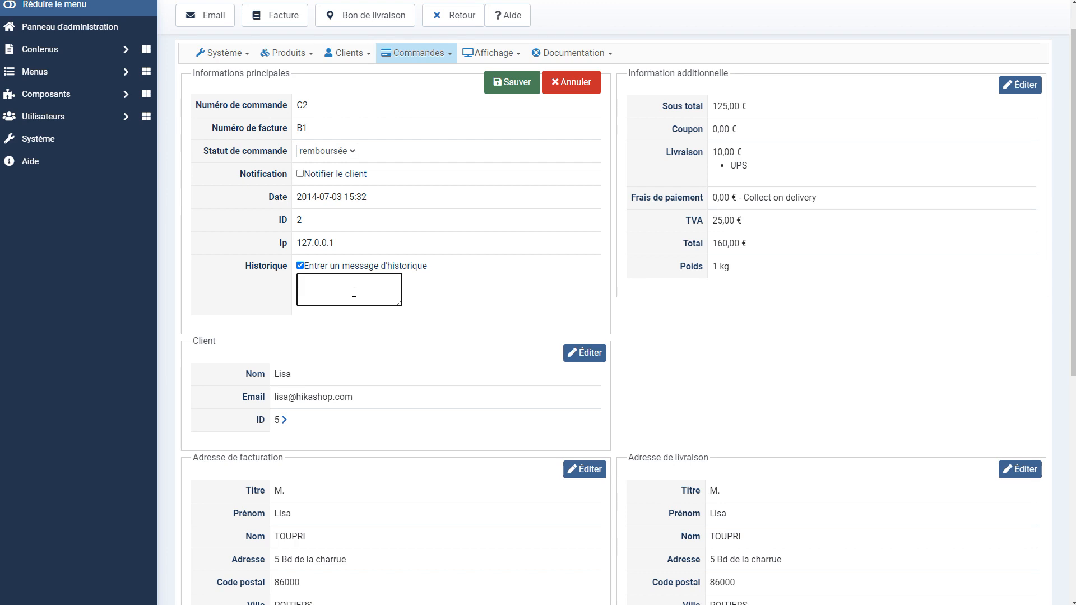
pyautogui.write('Anullation')
pyautogui.press('BackSpace')
pyautogui.write('nde')
pyautogui.click(513, 90)
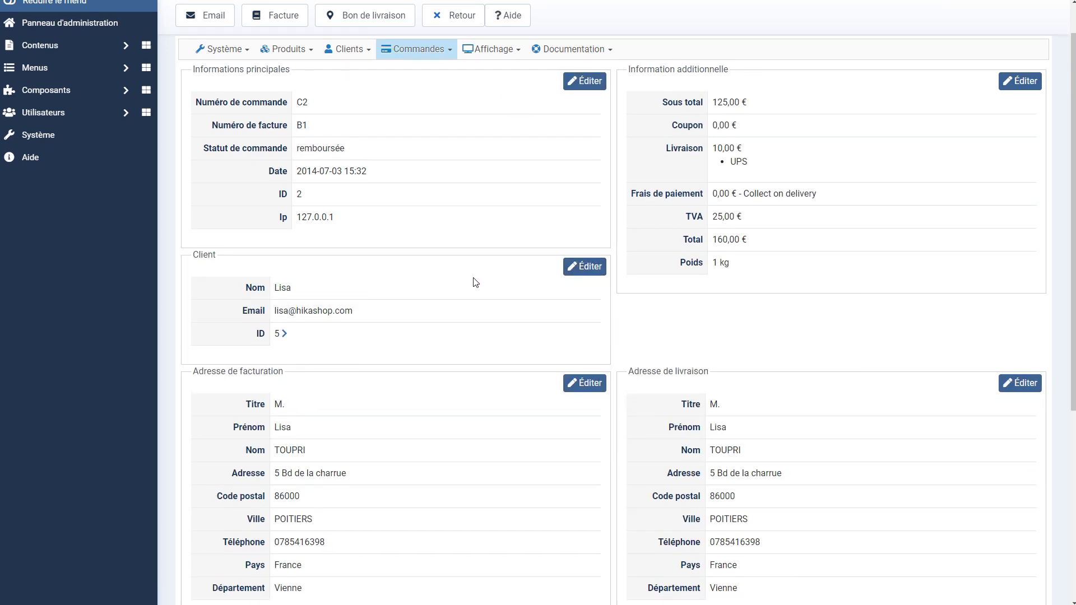
# - Check the updated order's details and the newest entry and message in its history
pyautogui.scroll(-5, 475, 282)
pyautogui.scroll(5, 466, 324)
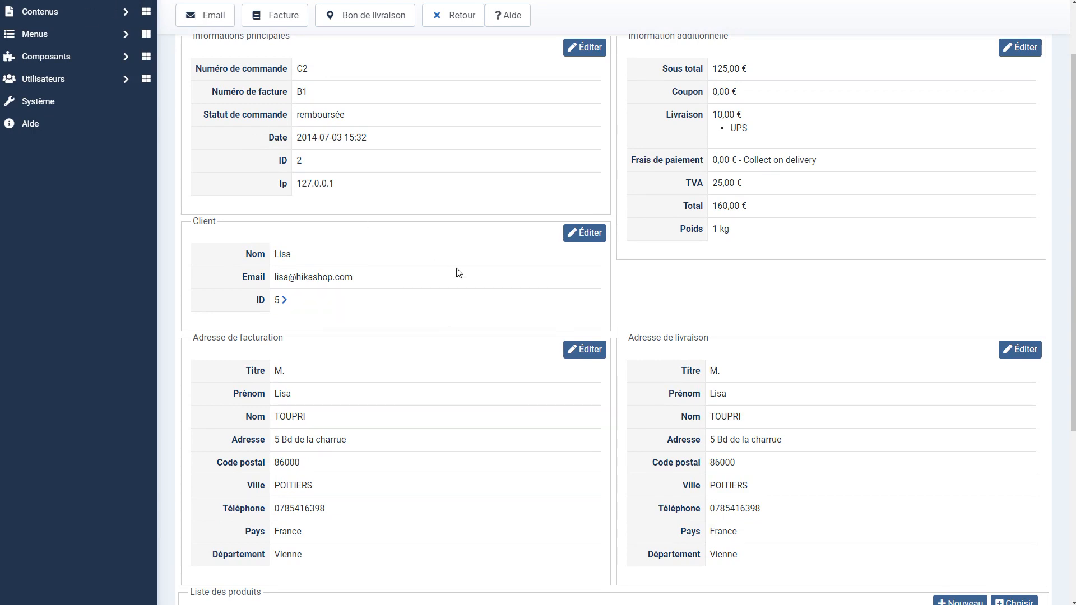
pyautogui.scroll(-5, 457, 275)
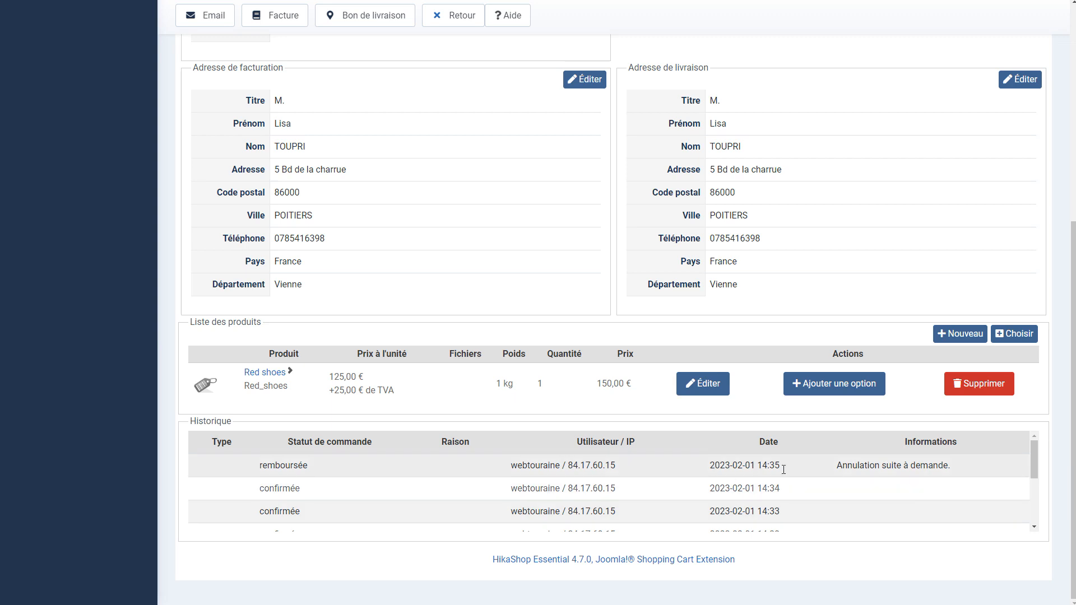
pyautogui.scroll(1, 593, 404)
pyautogui.scroll(2, 322, 108)
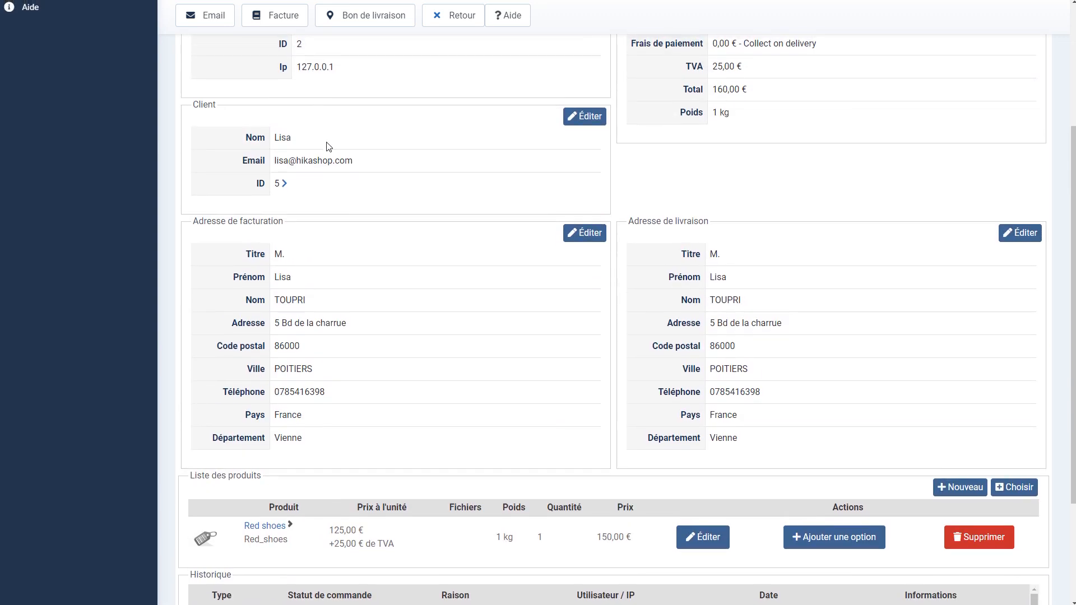
pyautogui.scroll(2, 359, 109)
pyautogui.scroll(-4, 439, 326)
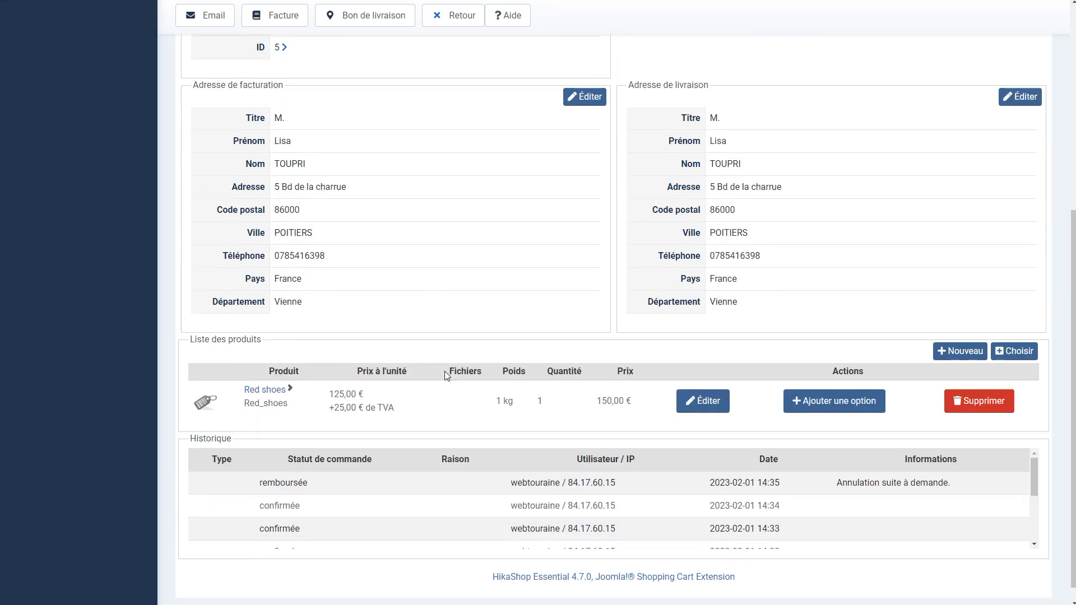
# - Highlight the newest history entry across its status, user, date and message, and review the order's other sections
pyautogui.moveTo(253, 468); pyautogui.dragTo(959, 470)
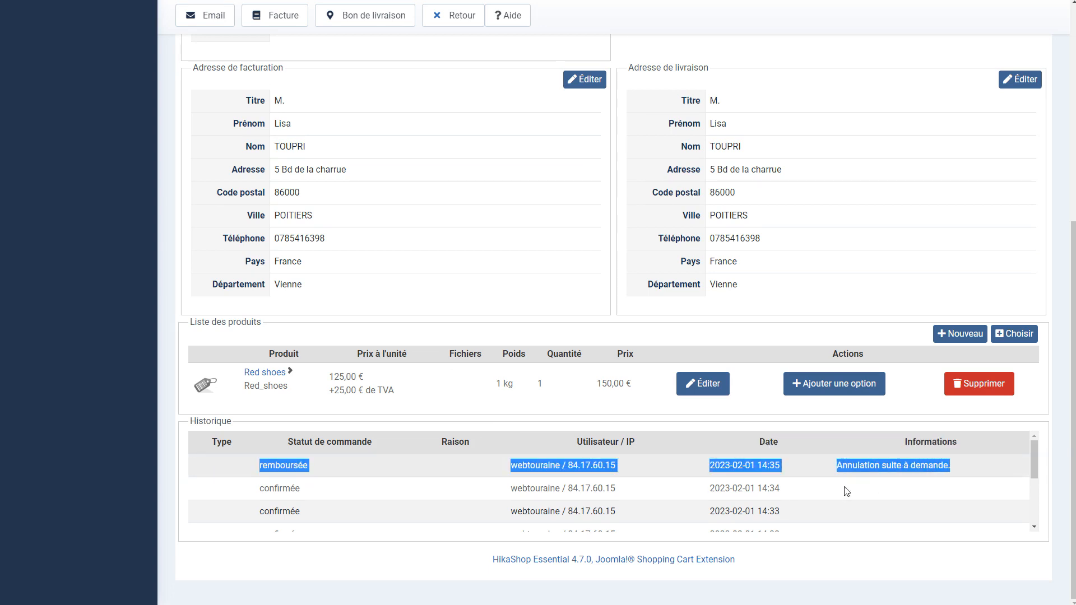
pyautogui.moveTo(271, 469); pyautogui.dragTo(970, 469)
pyautogui.scroll(6, 789, 431)
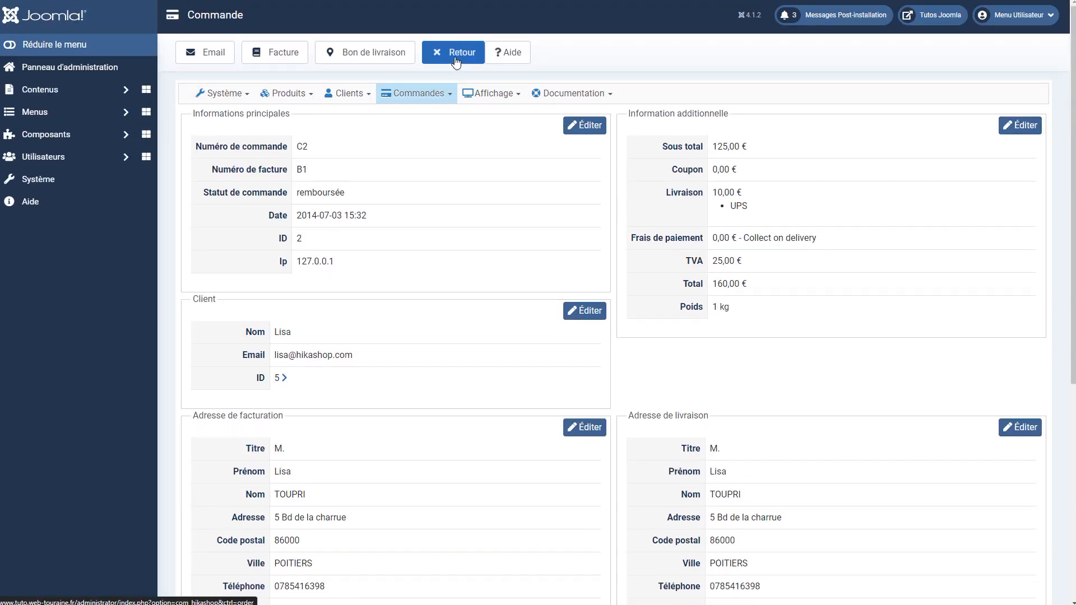
pyautogui.scroll(-6, 504, 246)
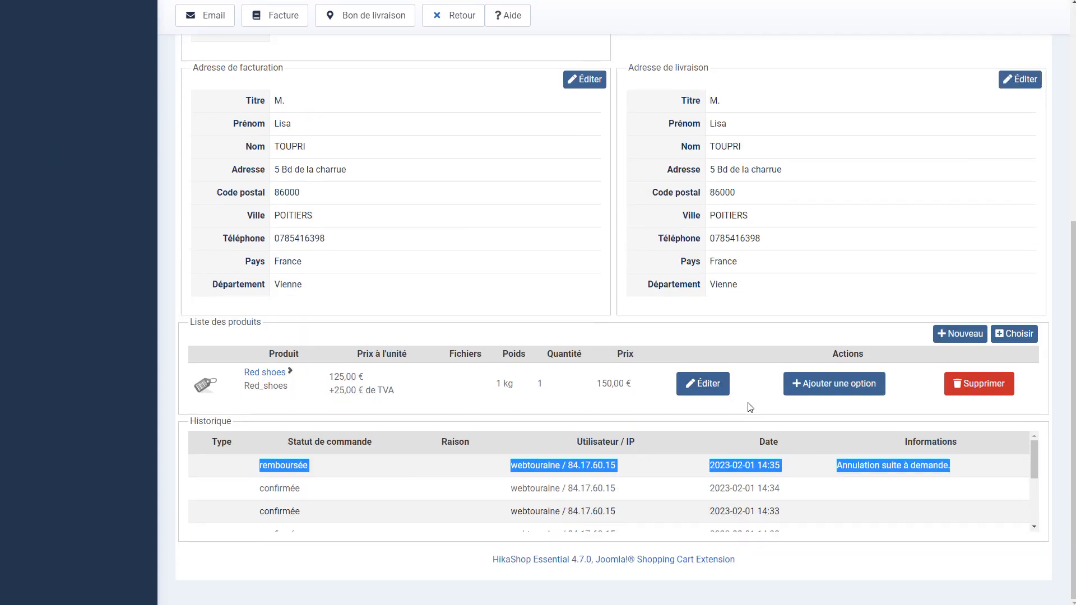
pyautogui.scroll(6, 750, 407)
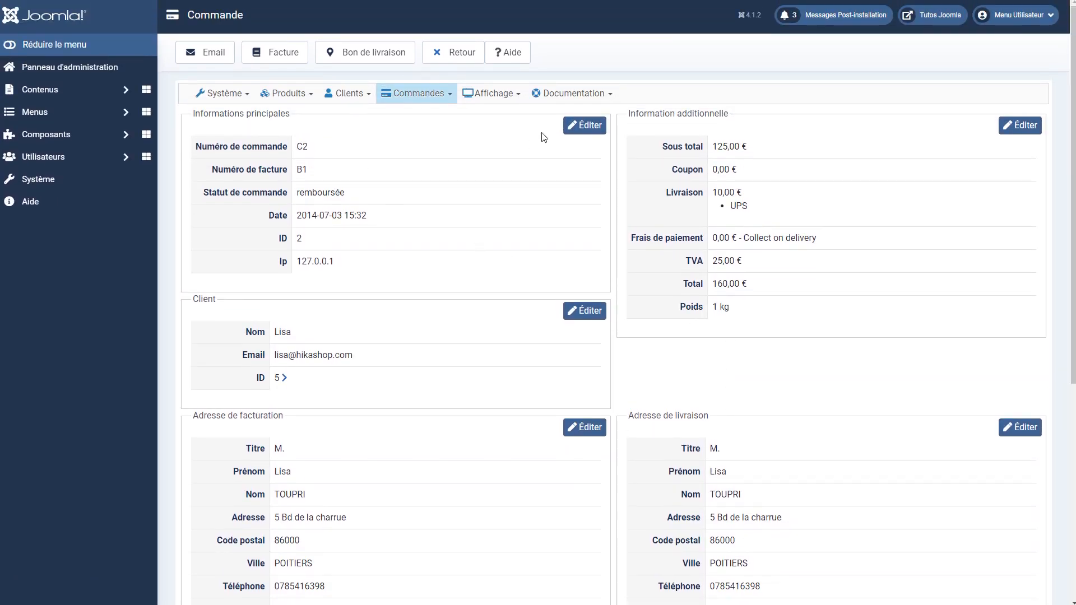
pyautogui.scroll(-5, 346, 165)
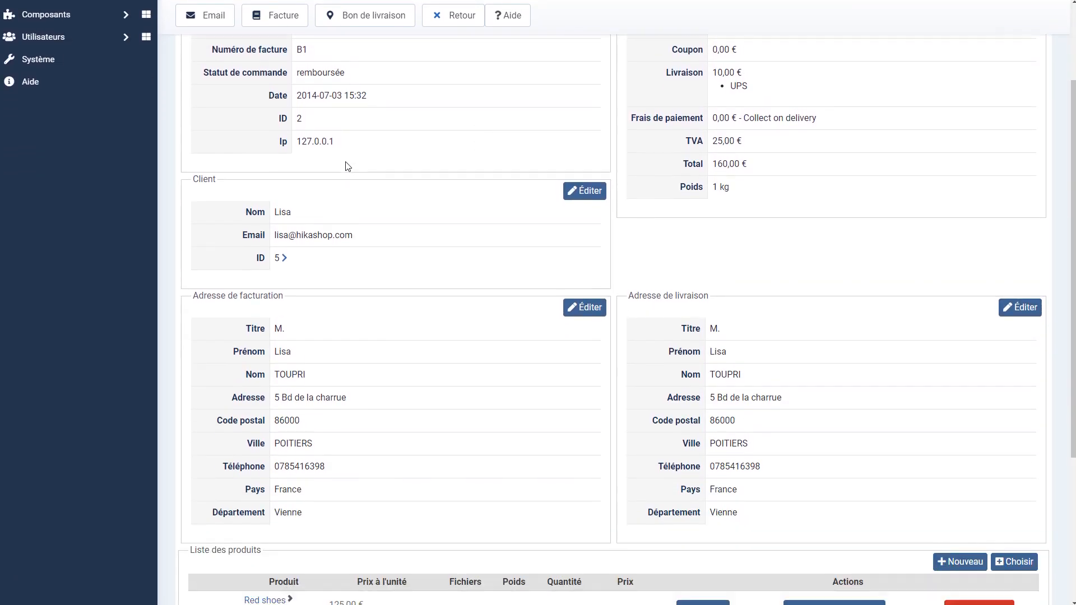
pyautogui.scroll(5, 345, 166)
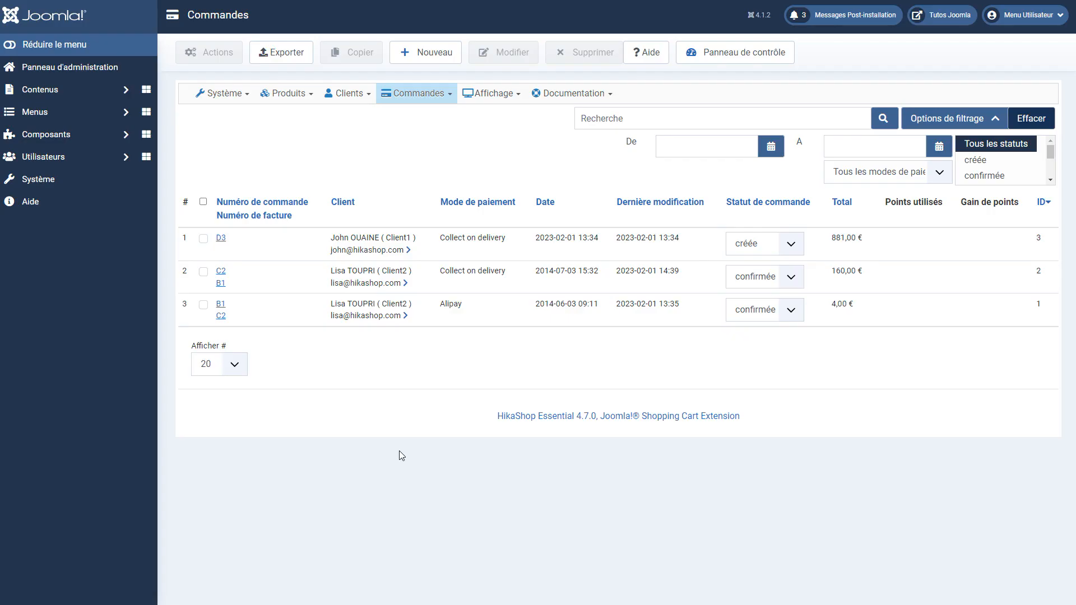
# - Open the order dated 2014-07-03 and review its delivery note's address and product list, closing the note when done
pyautogui.click(221, 283)
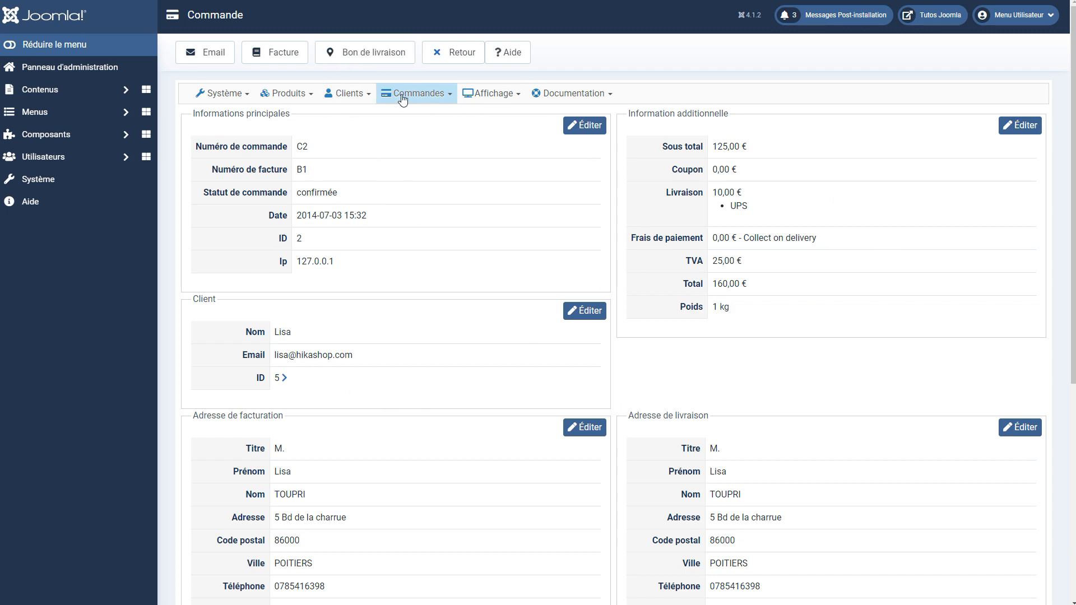
pyautogui.click(366, 56)
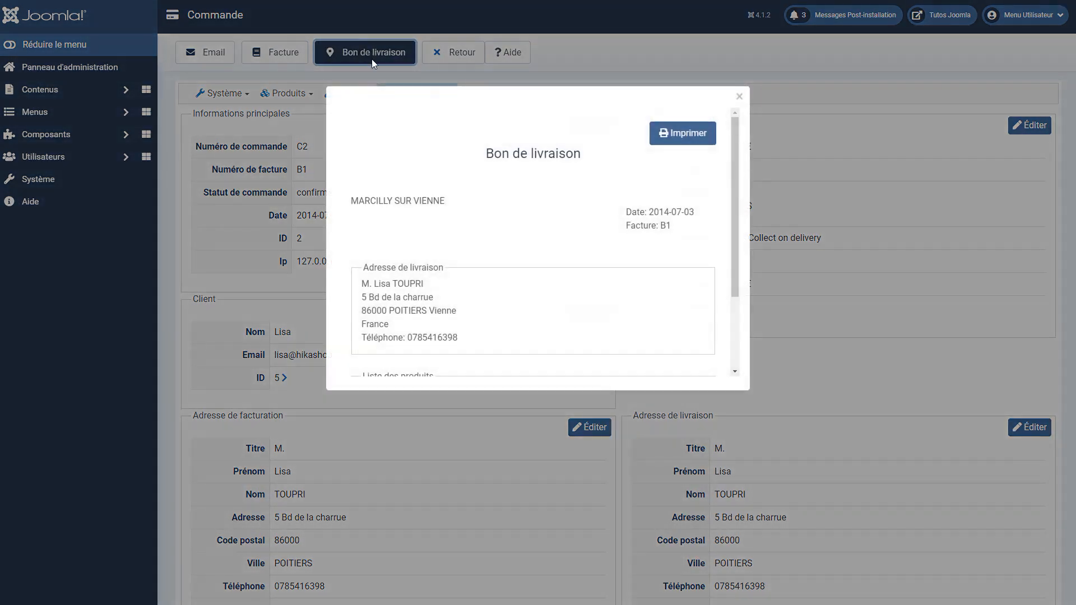
pyautogui.scroll(-1, 555, 213)
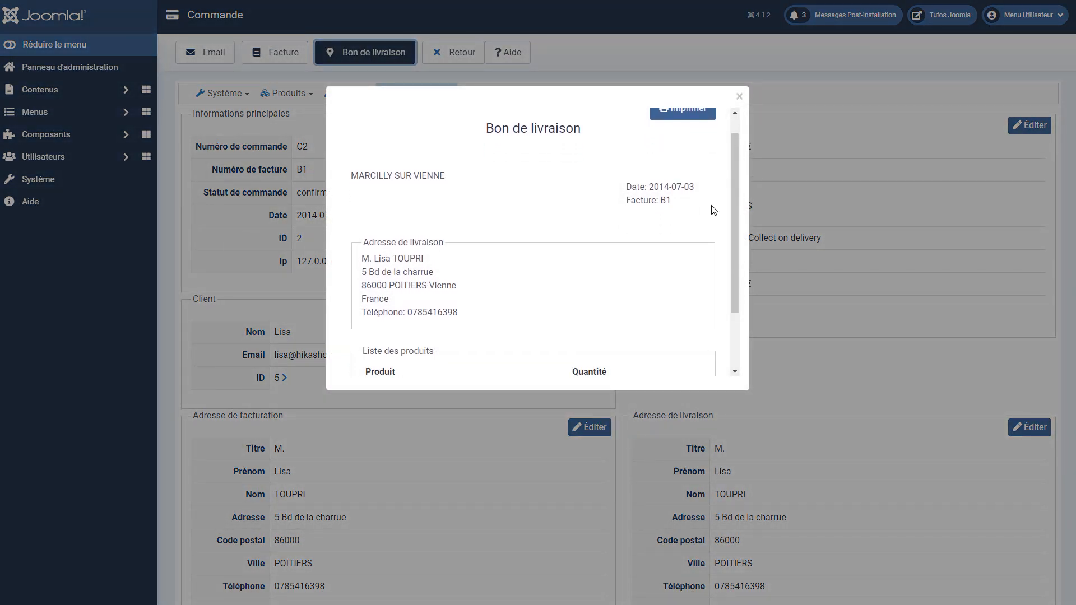
pyautogui.moveTo(732, 225); pyautogui.dragTo(731, 241)
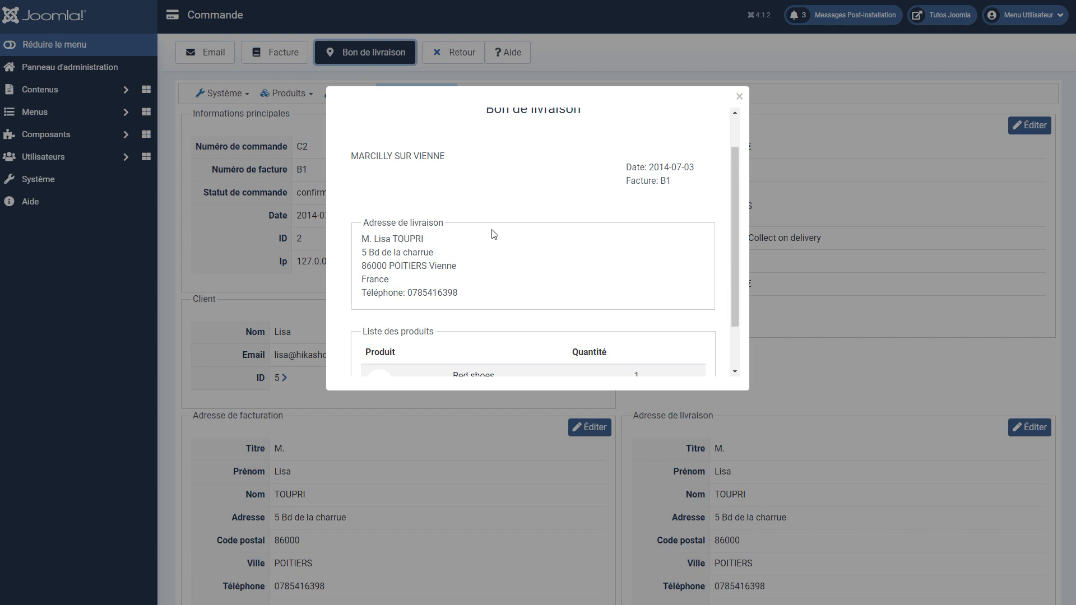
pyautogui.moveTo(735, 278); pyautogui.dragTo(726, 340)
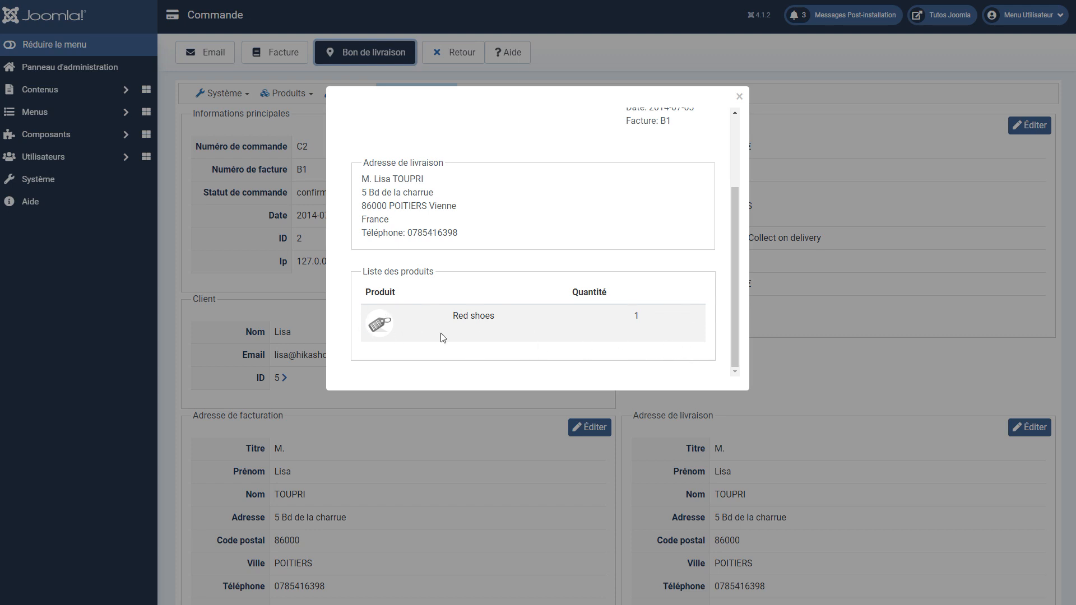
pyautogui.scroll(2, 672, 233)
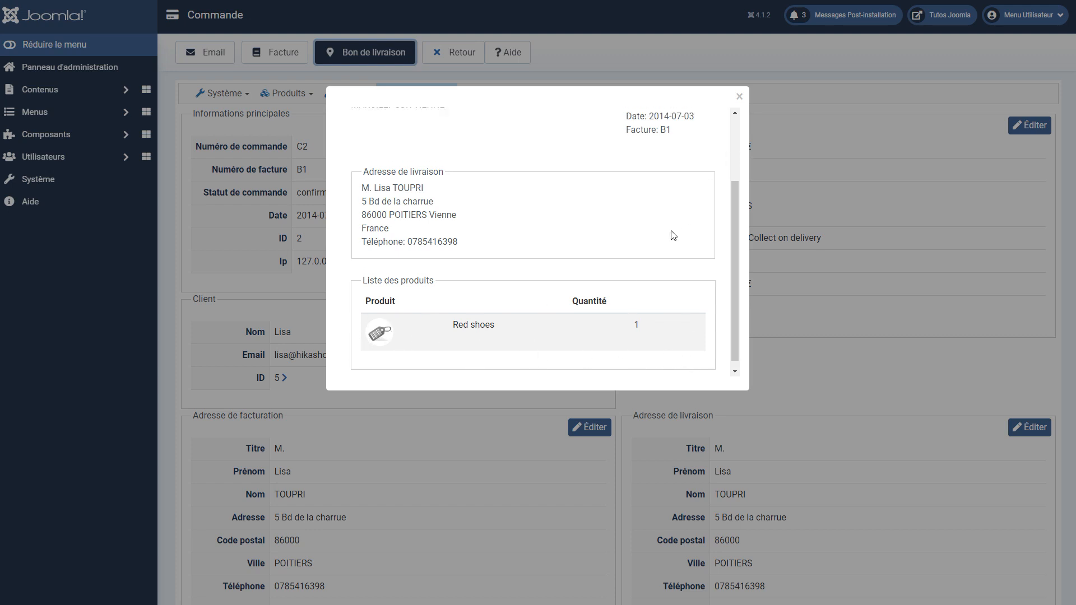
pyautogui.click(739, 99)
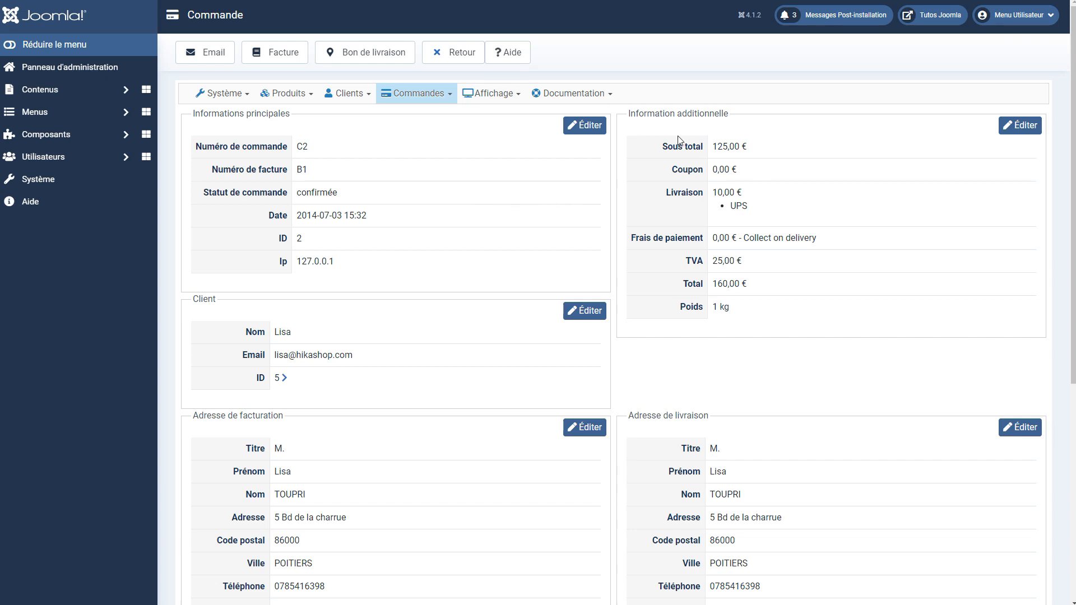
# - Inspect the order's shipping method and price in its additional information, closing the editing dialog without saving
pyautogui.moveTo(717, 193); pyautogui.dragTo(751, 206)
pyautogui.click(775, 211)
pyautogui.click(1019, 125)
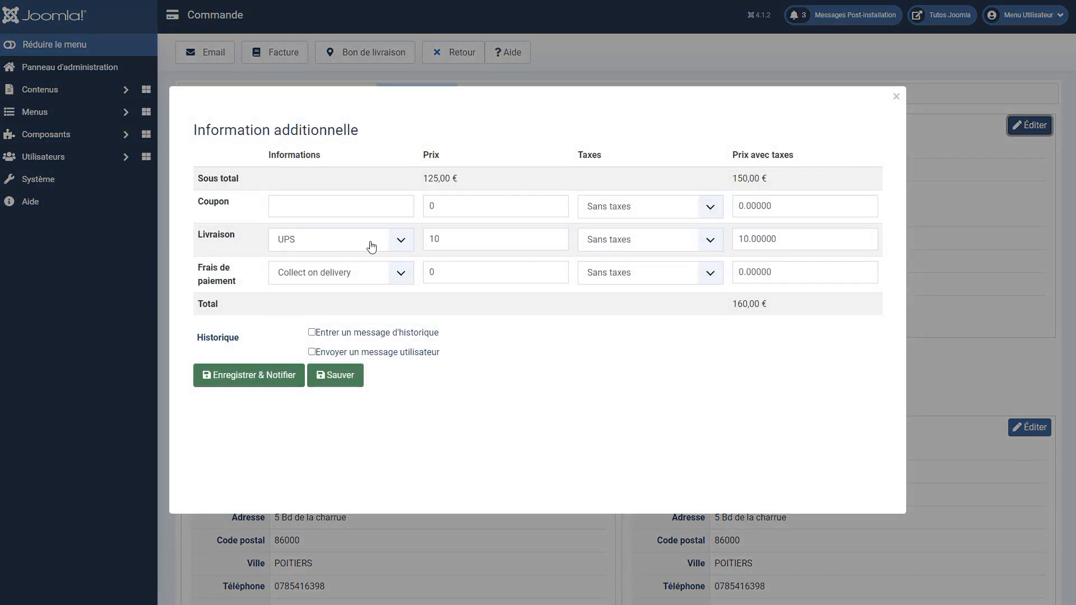
pyautogui.click(399, 240)
pyautogui.click(744, 128)
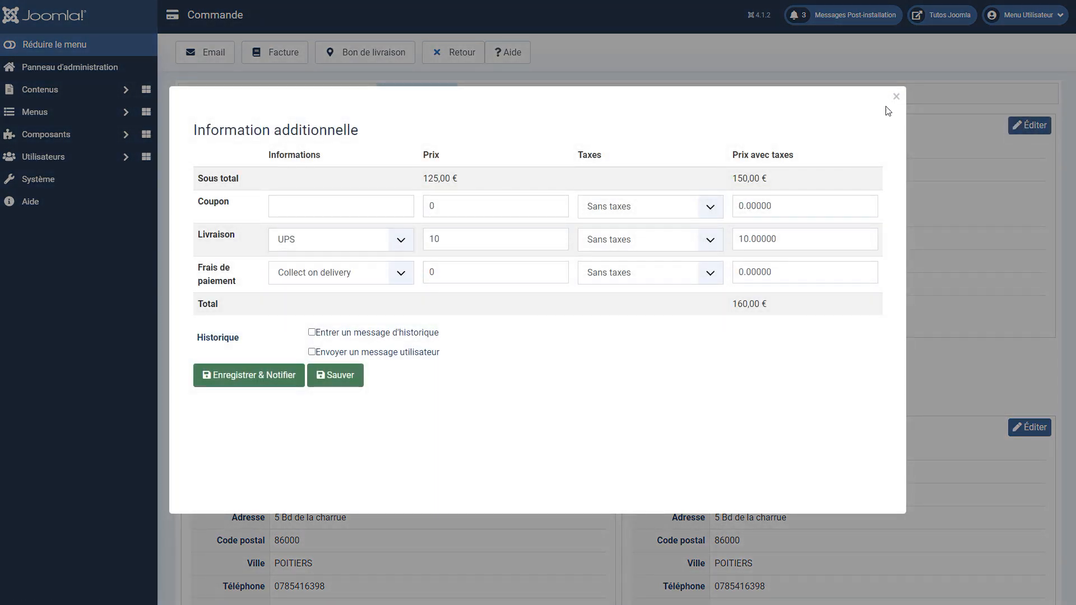
pyautogui.click(896, 96)
pyautogui.scroll(-5, 526, 232)
pyautogui.scroll(5, 526, 233)
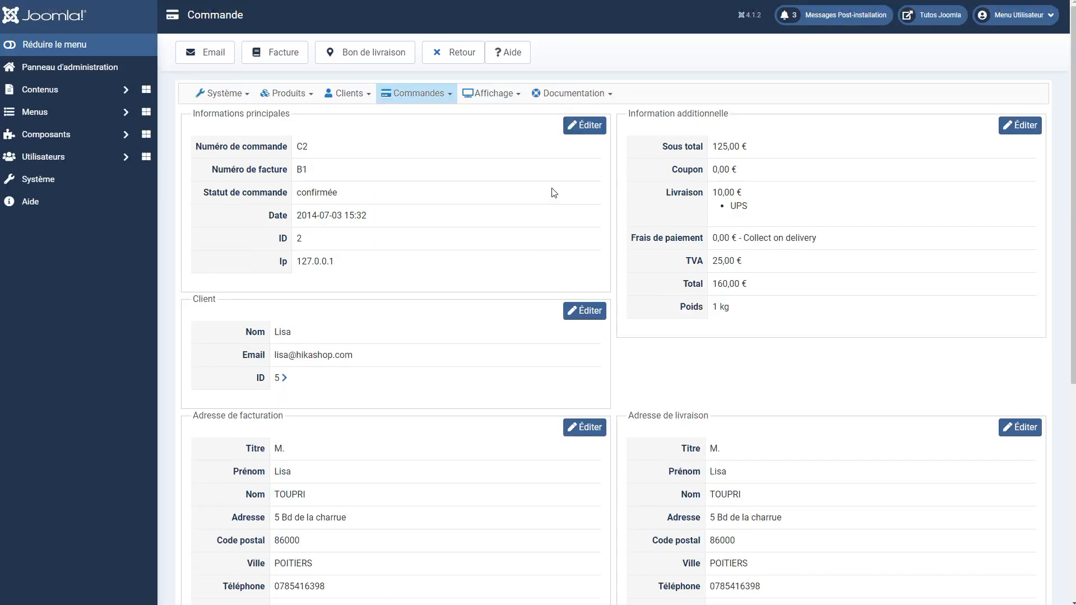
# - Set the order's status to envoyée in its main information, enable customer notification and save
pyautogui.click(593, 128)
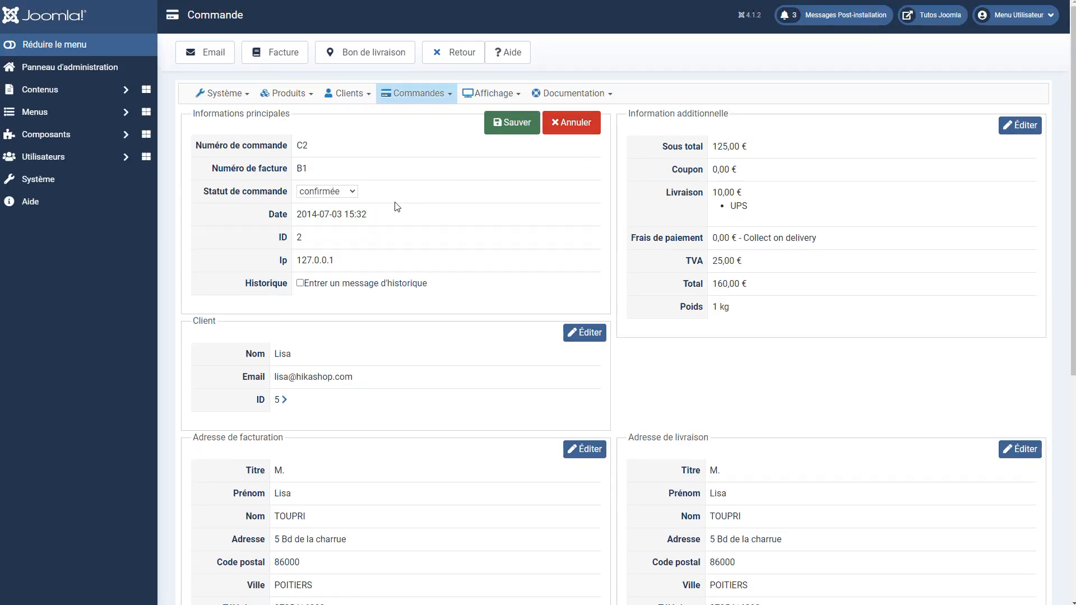
pyautogui.click(354, 194)
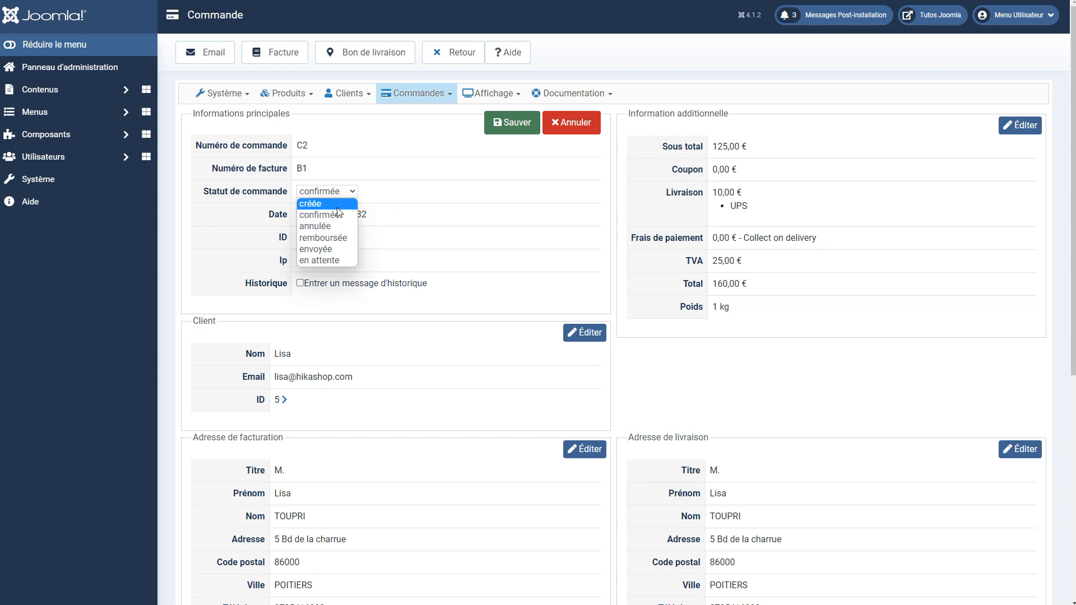
pyautogui.click(328, 251)
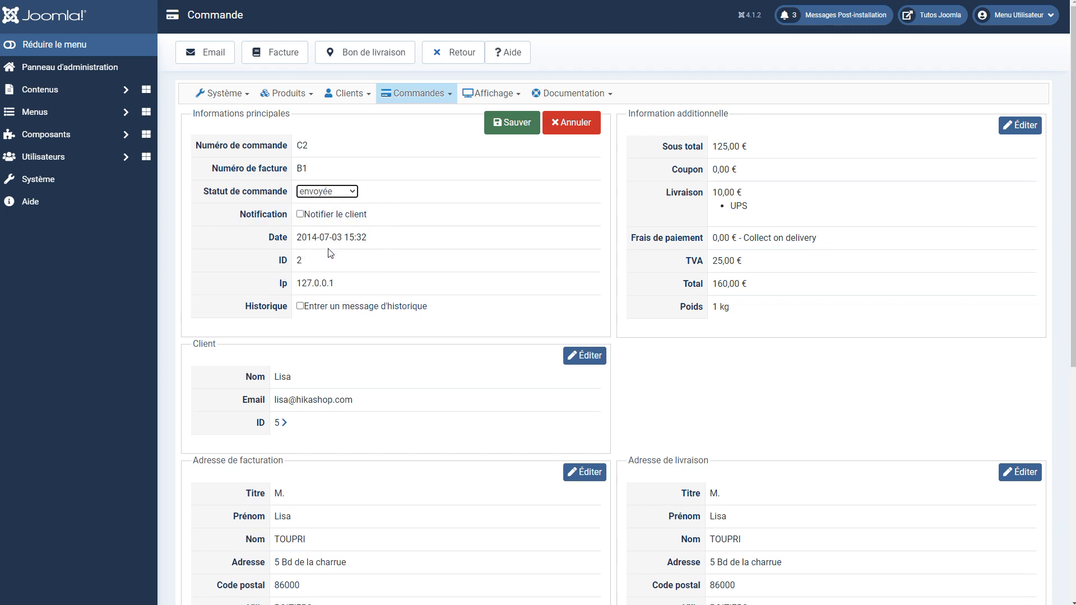
pyautogui.click(300, 215)
pyautogui.click(511, 124)
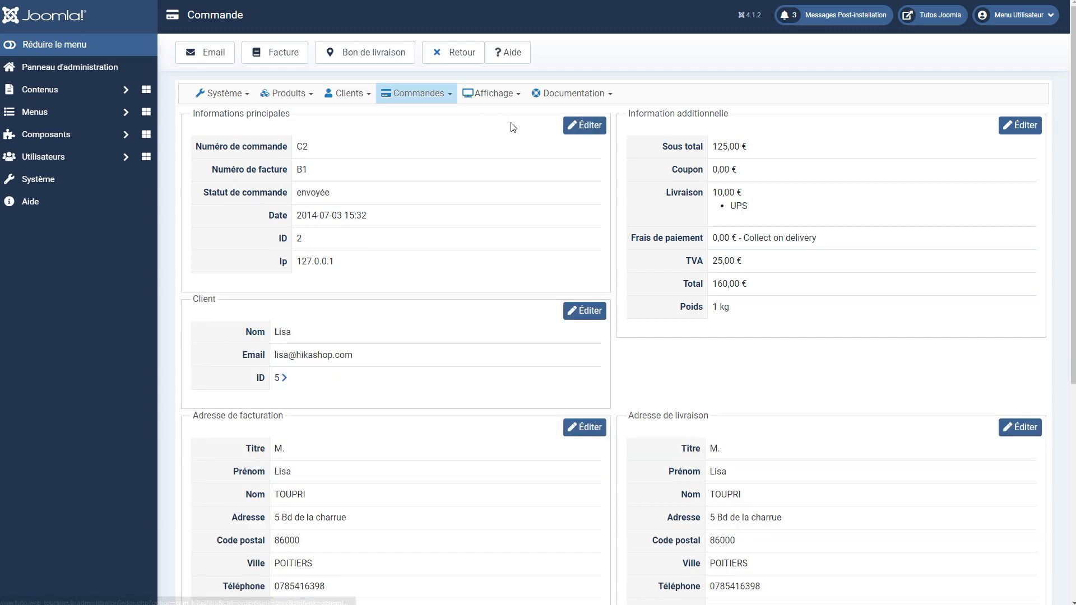
# - Set the sent order's status to remboursée in its main information and save it
pyautogui.scroll(-5, 444, 241)
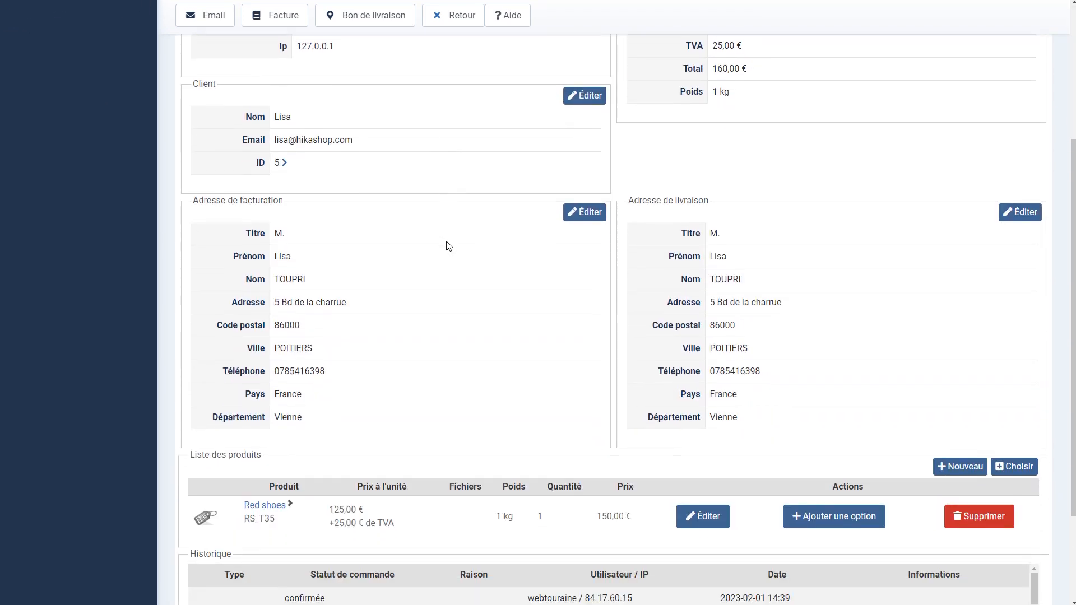
pyautogui.scroll(5, 448, 244)
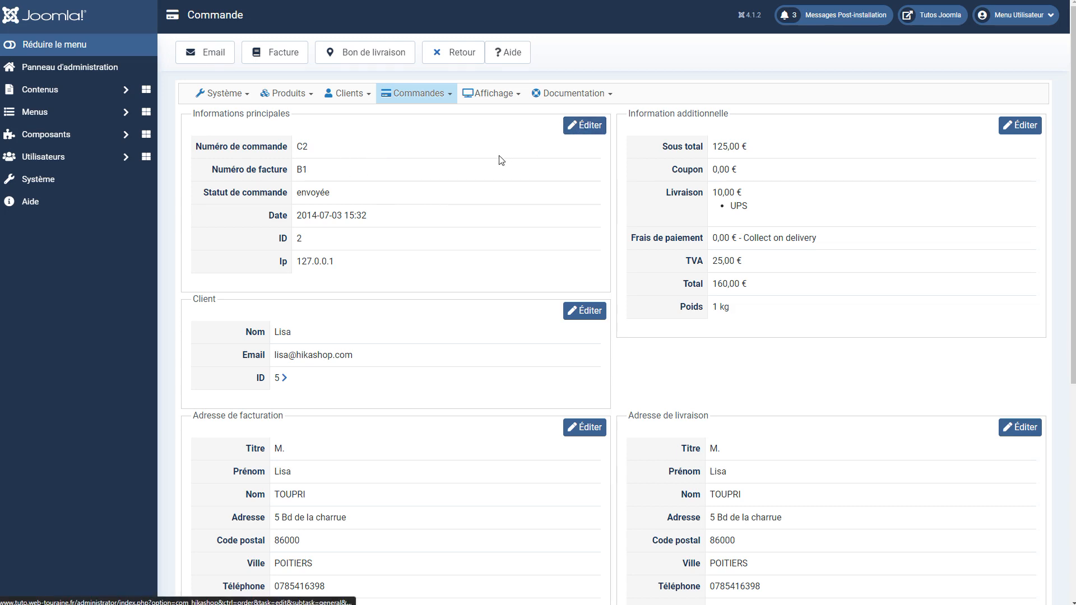
pyautogui.click(583, 124)
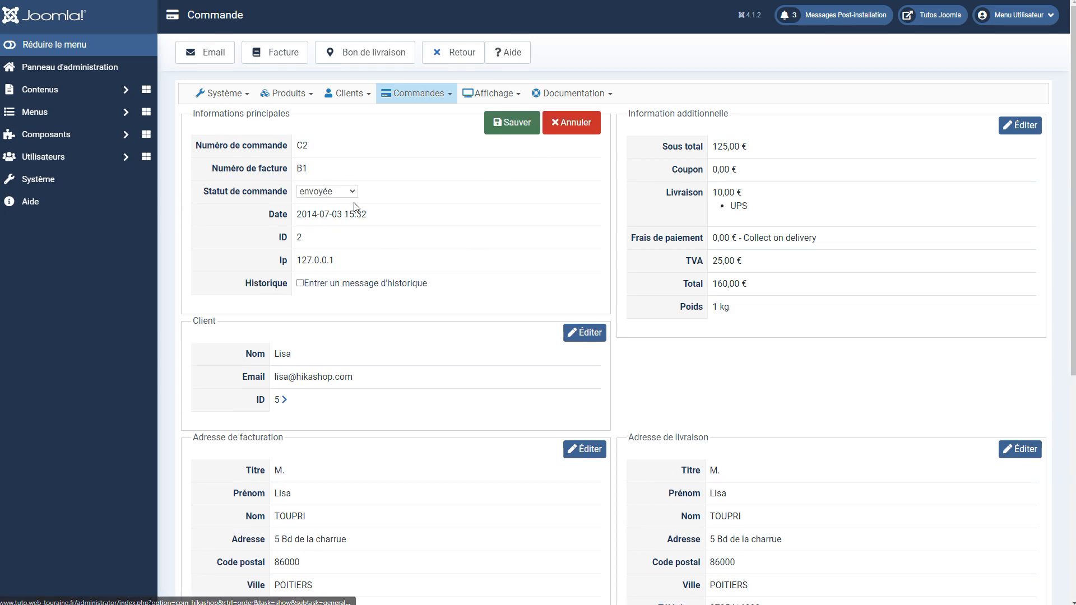
pyautogui.click(351, 193)
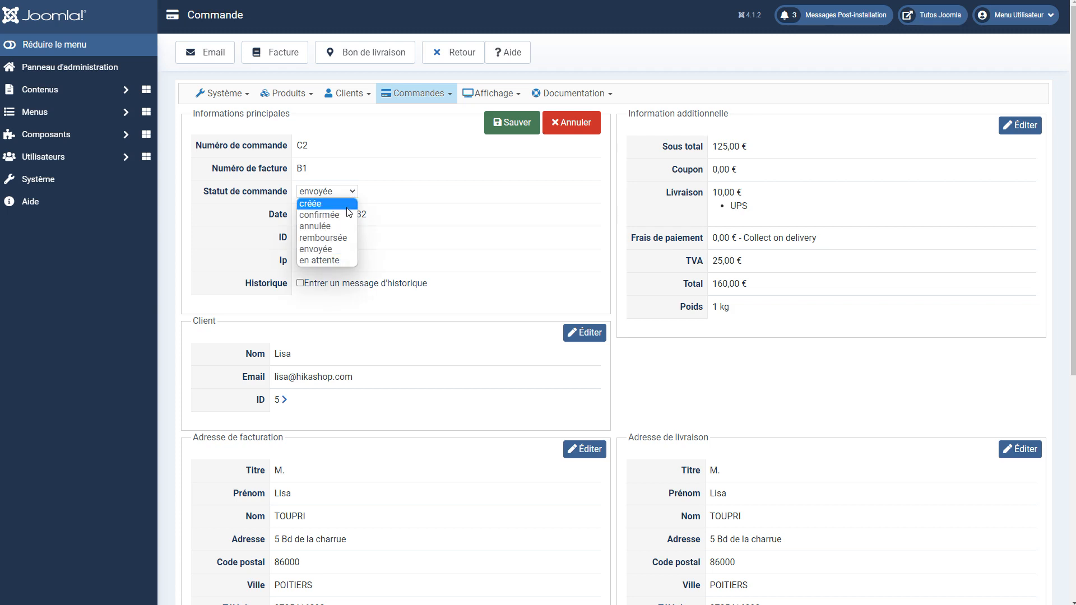
pyautogui.click(334, 239)
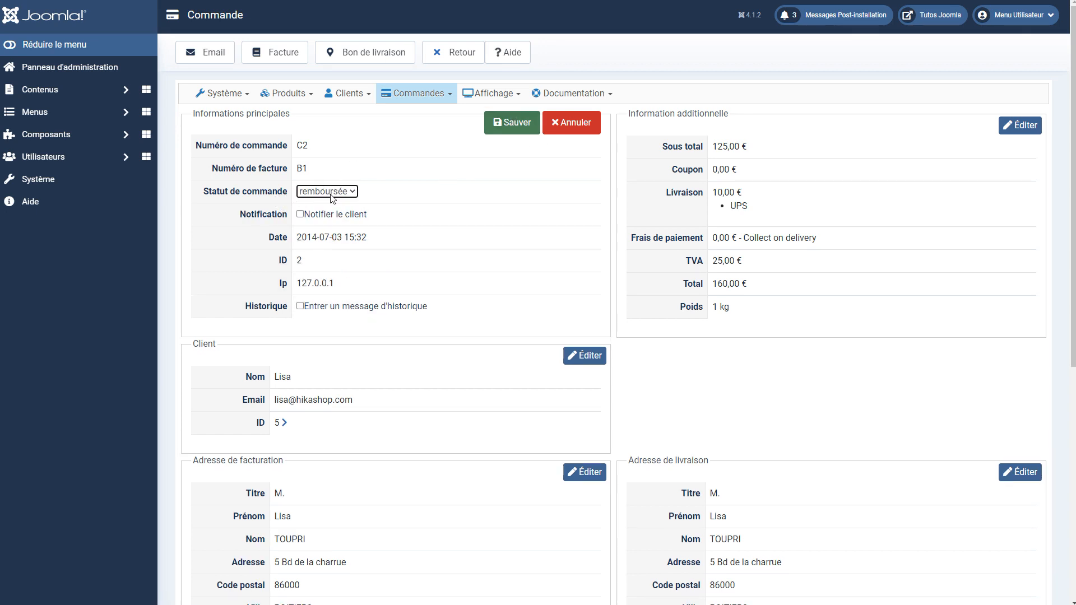
pyautogui.click(389, 193)
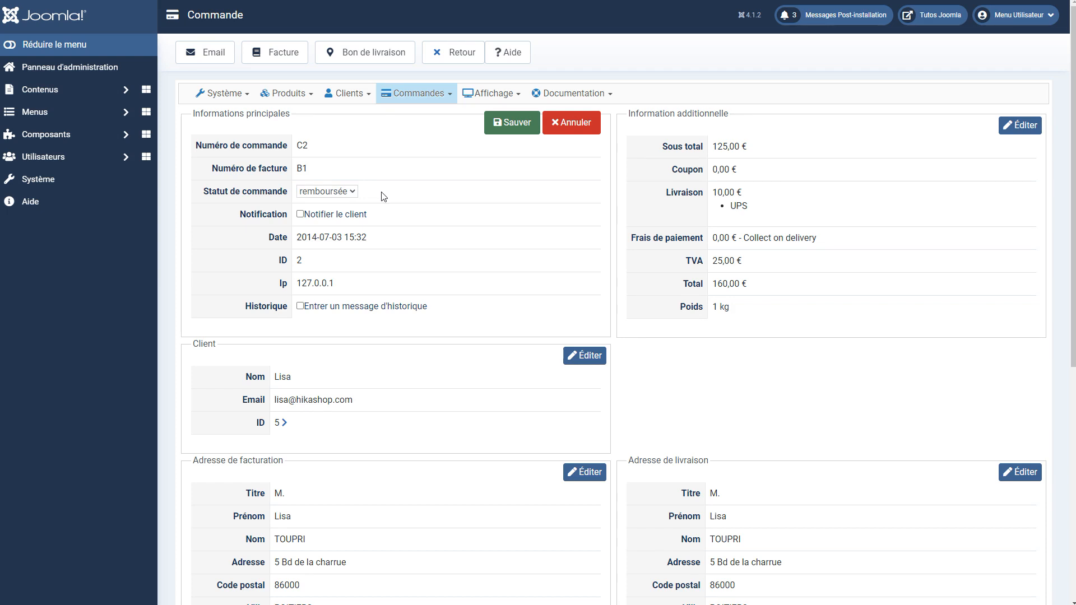
pyautogui.click(518, 129)
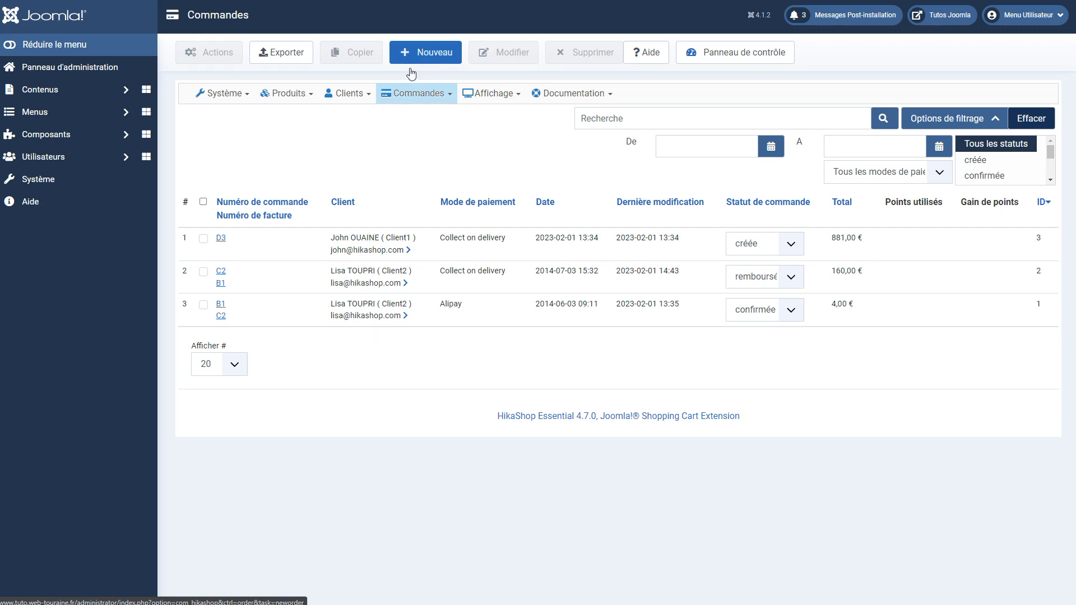
# - Create a new order from the order list and inspect its main information in edit mode, cancelling the edit
pyautogui.click(437, 56)
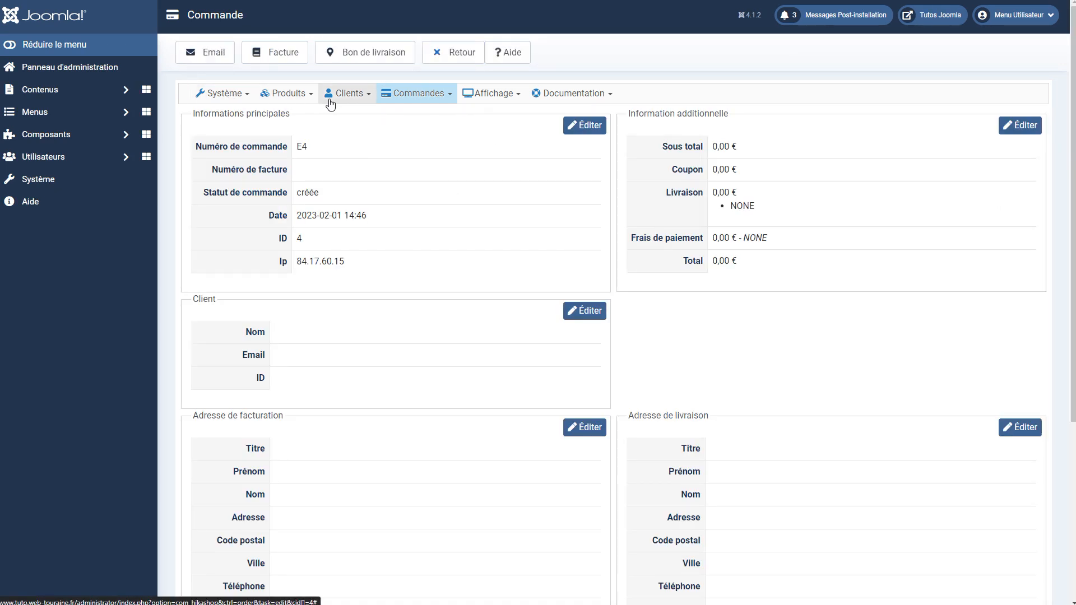
pyautogui.scroll(-2, 454, 199)
pyautogui.scroll(2, 807, 398)
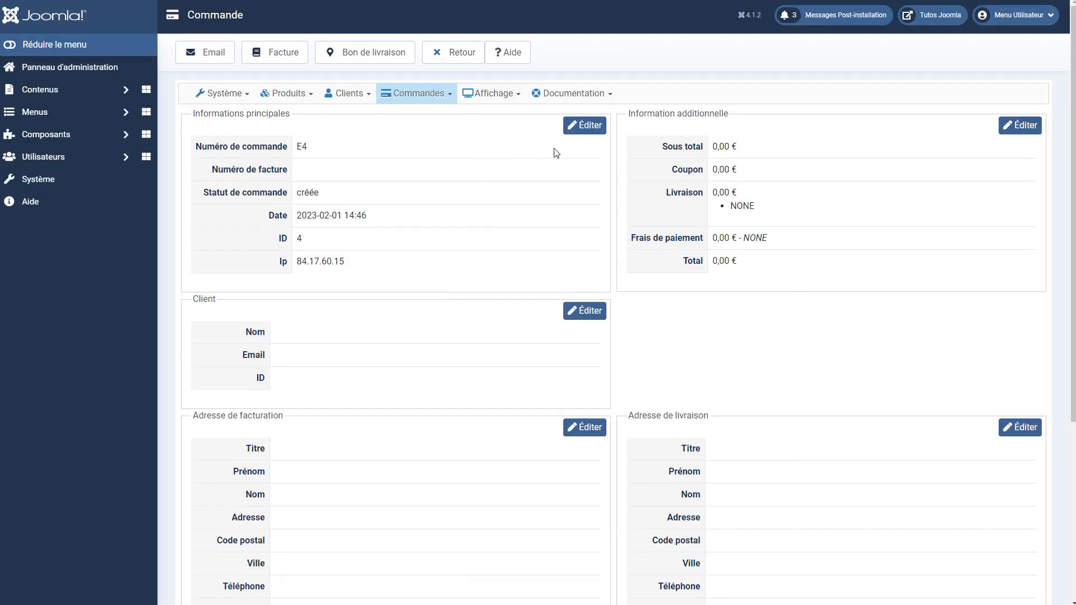
pyautogui.click(580, 126)
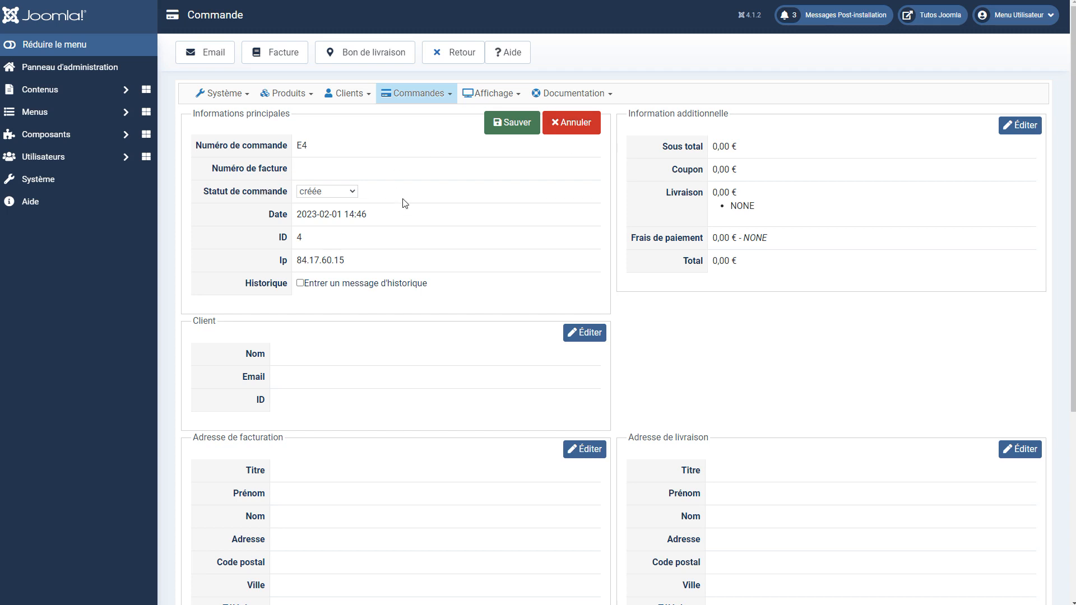
pyautogui.click(573, 123)
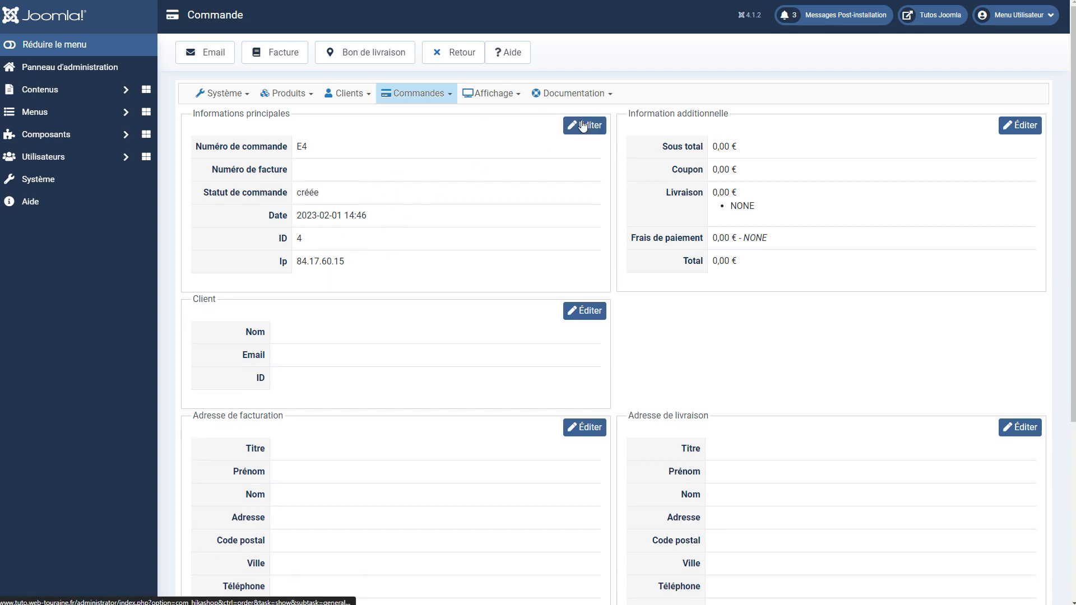
# - Set the new order's shipping method to Fedex with a price of 20 in its additional information and save without notifying
pyautogui.click(1018, 128)
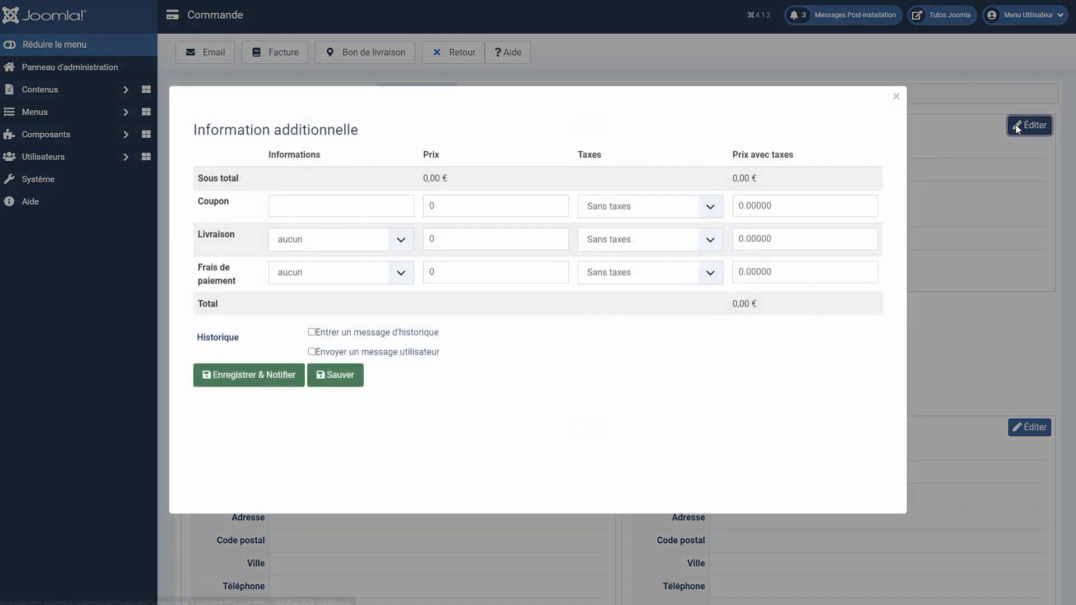
pyautogui.click(398, 245)
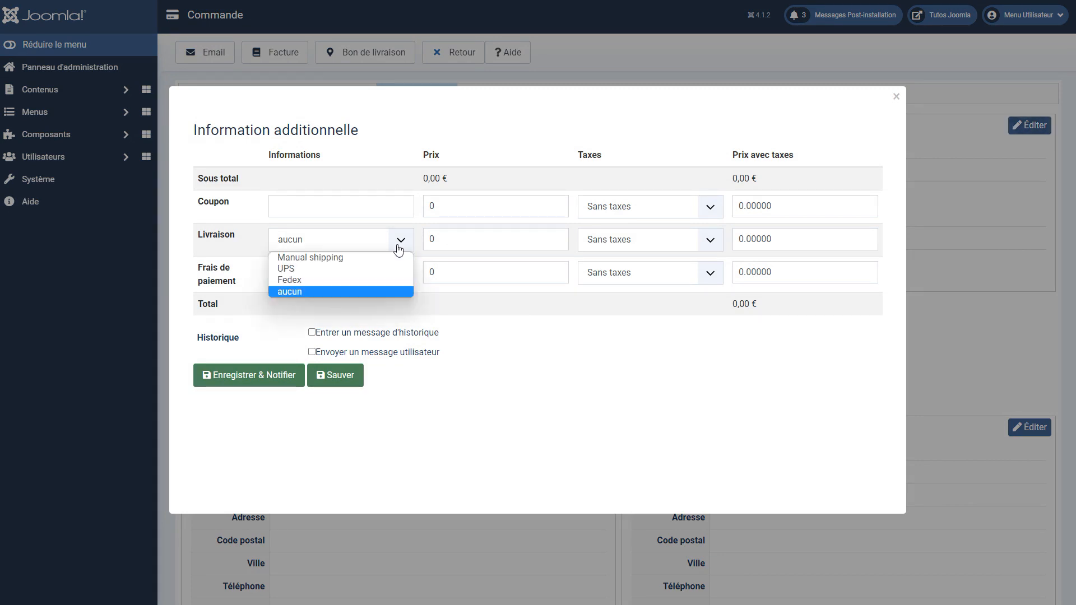
pyautogui.click(307, 281)
pyautogui.doubleClick(433, 240)
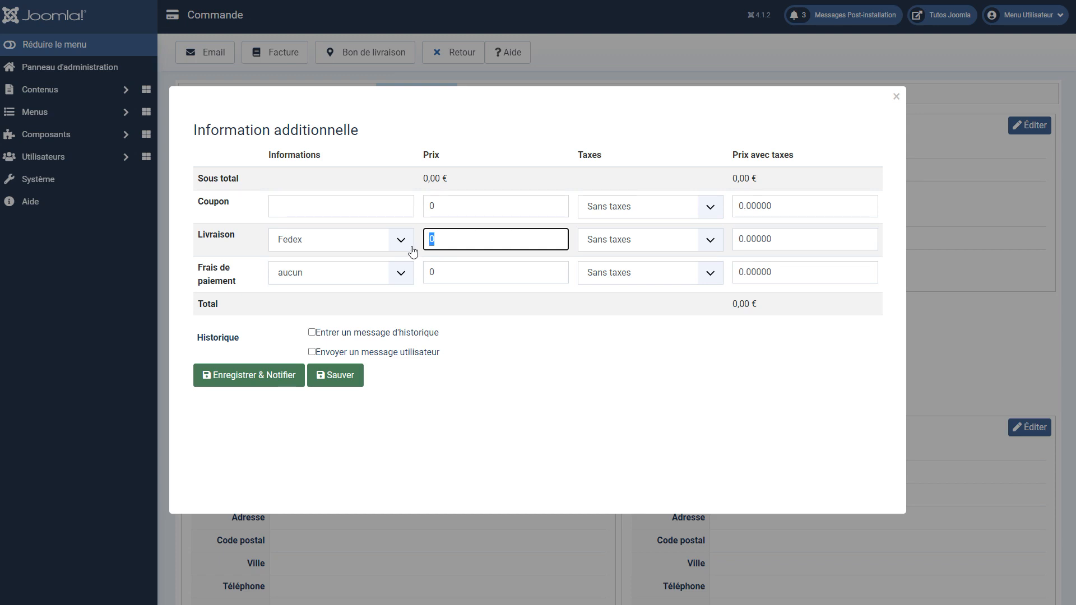
pyautogui.write('20')
pyautogui.click(505, 322)
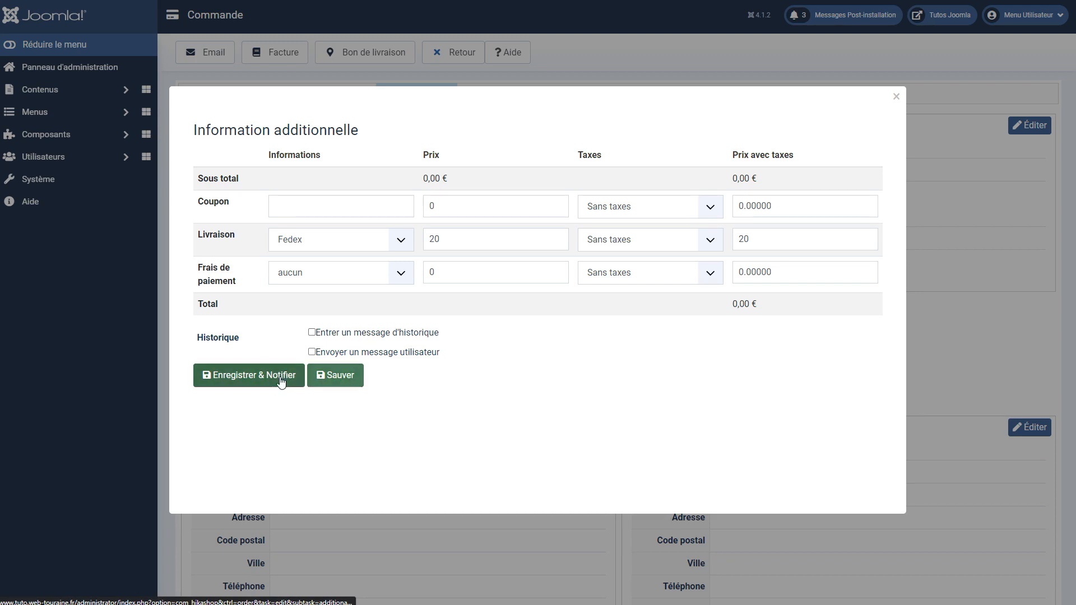
pyautogui.click(338, 381)
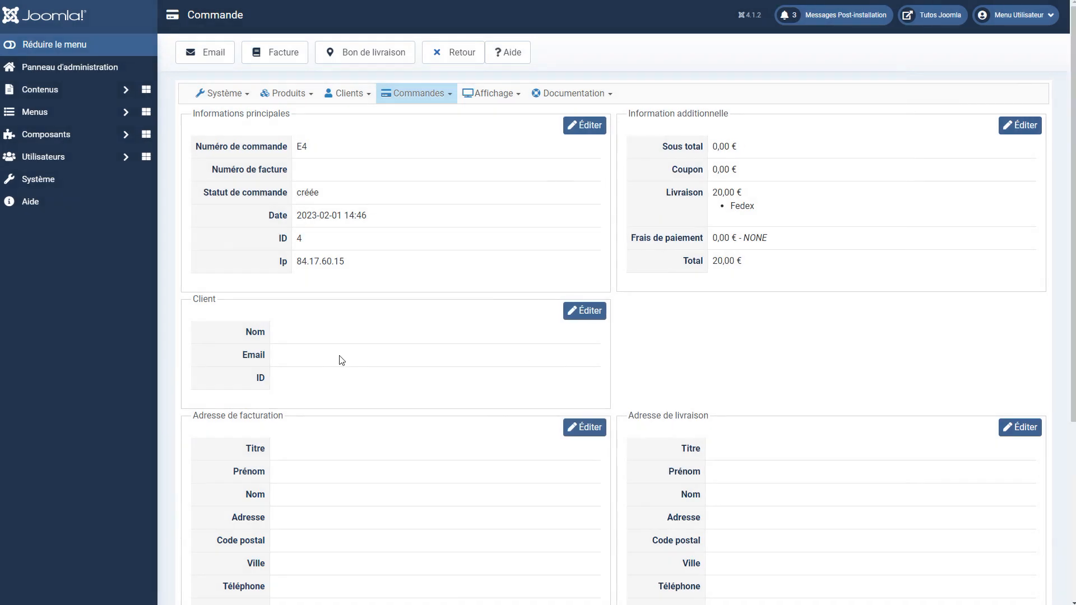
# - Assign the customer Client1 to the order, setting Configurer l'adresse de l'utilisateur to Oui, and confirm the selection
pyautogui.click(594, 309)
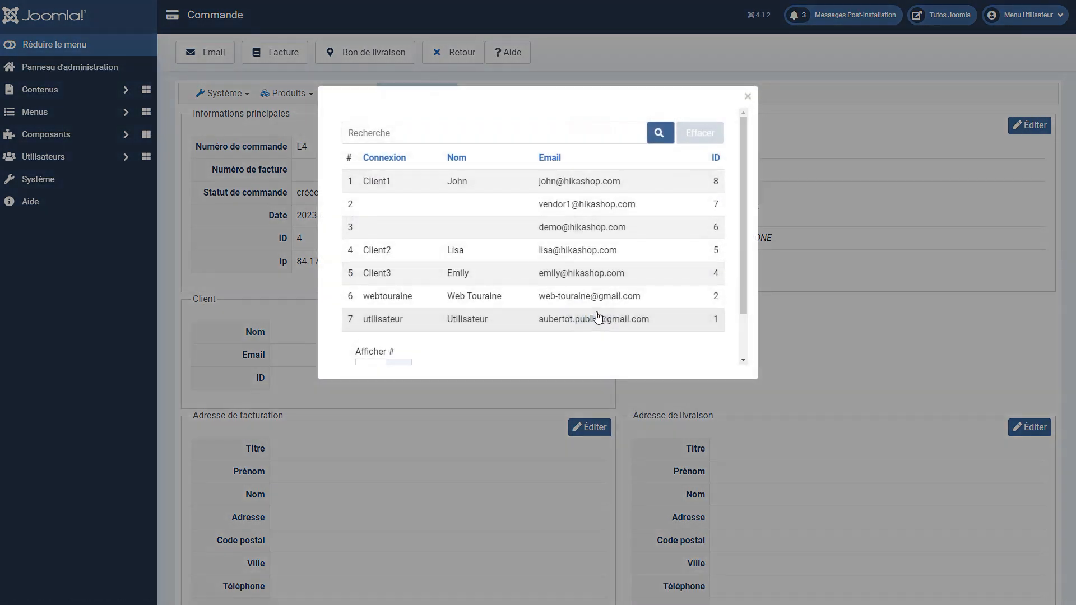
pyautogui.click(460, 187)
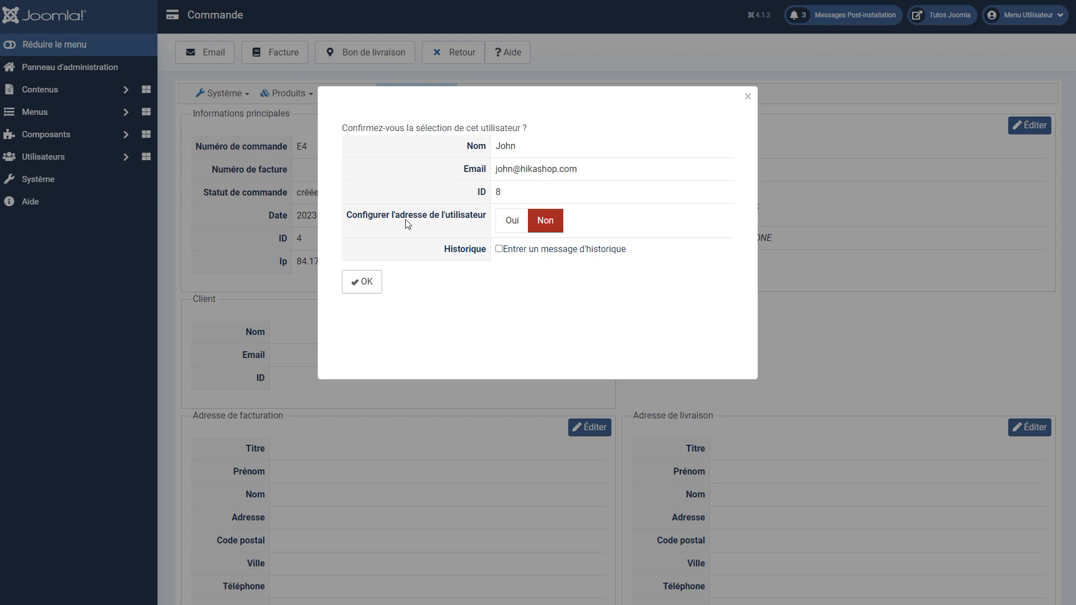
pyautogui.click(501, 224)
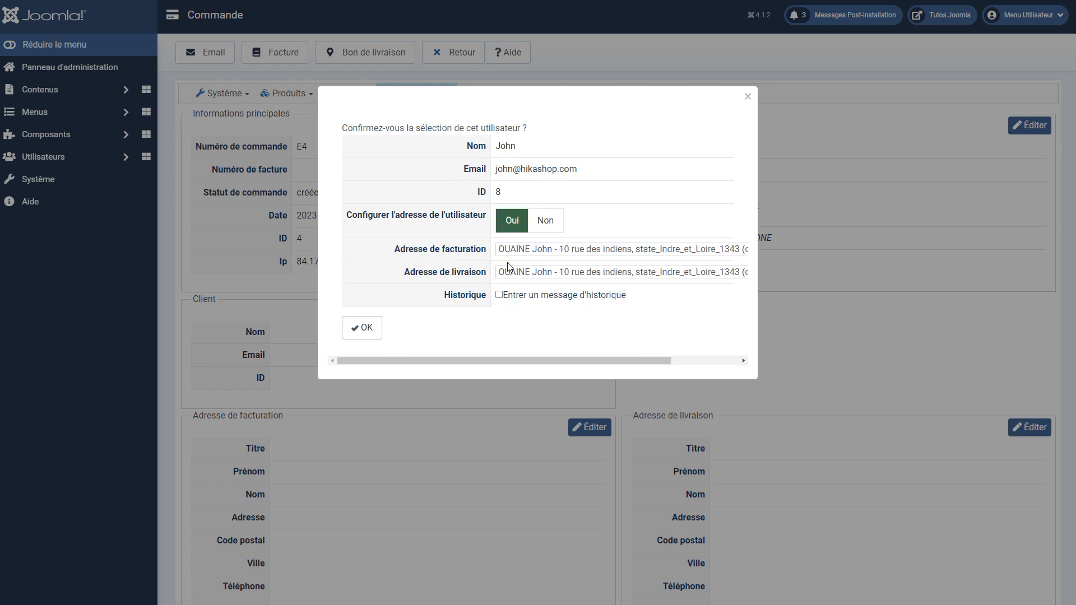
pyautogui.click(366, 335)
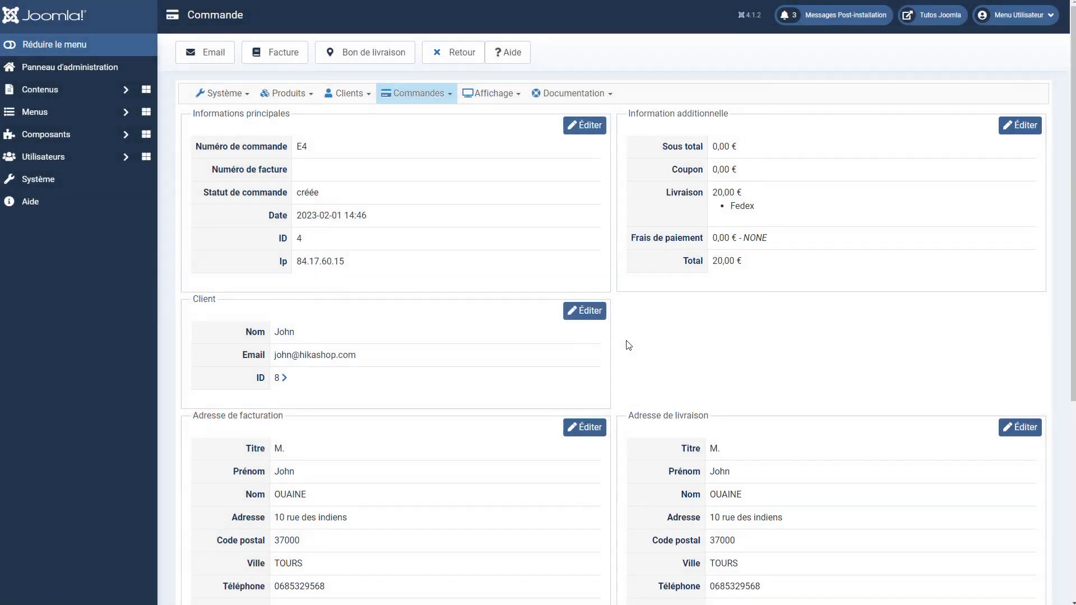
# - Inspect the order's billing address fields in edit mode, cancelling the edit
pyautogui.scroll(-2, 276, 303)
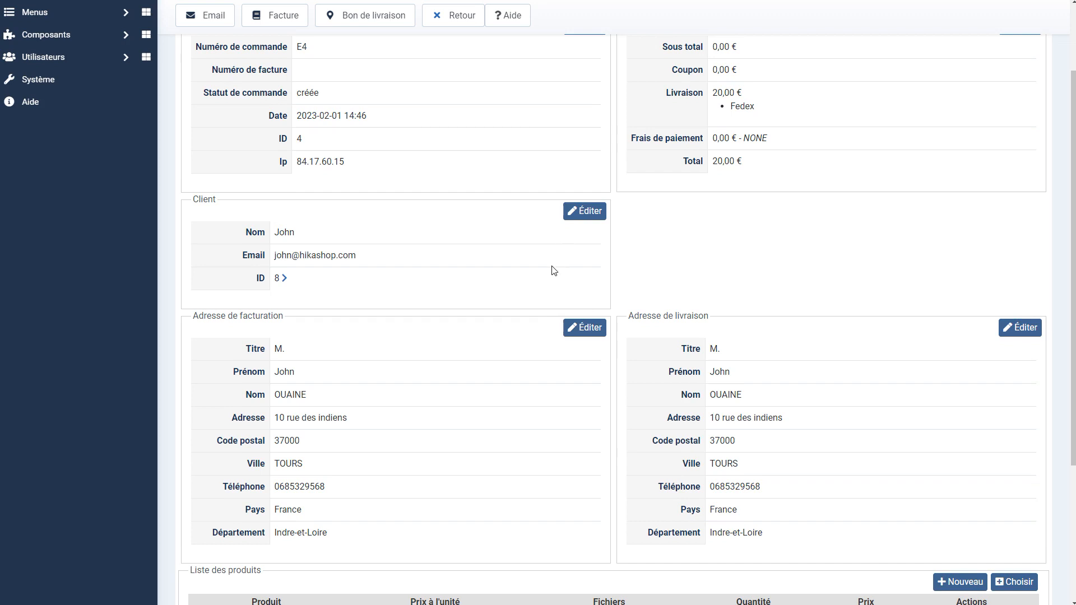
pyautogui.click(585, 329)
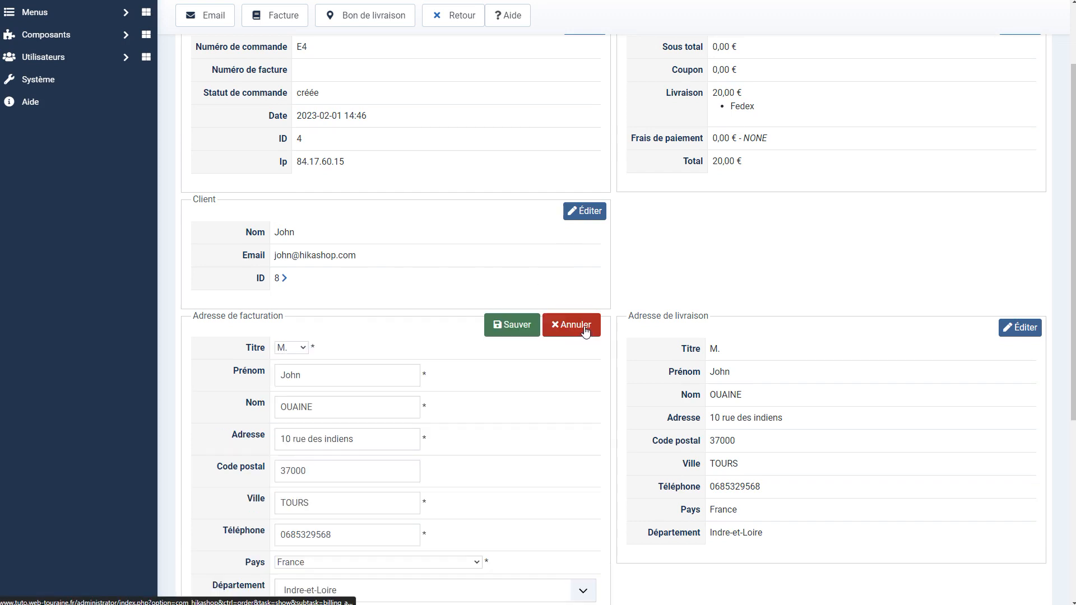
pyautogui.scroll(-4, 426, 381)
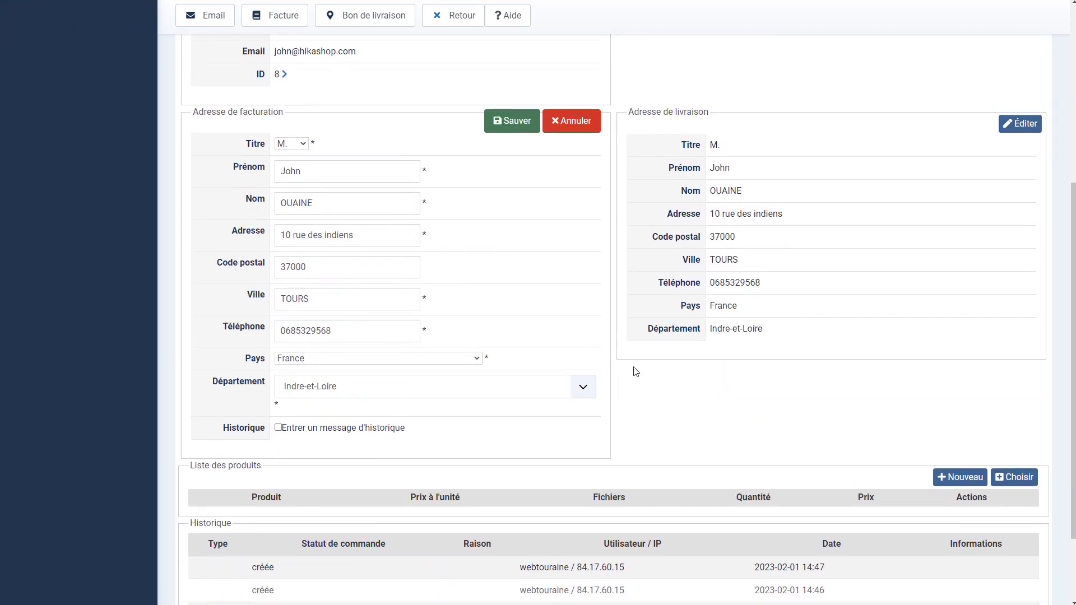
pyautogui.click(575, 126)
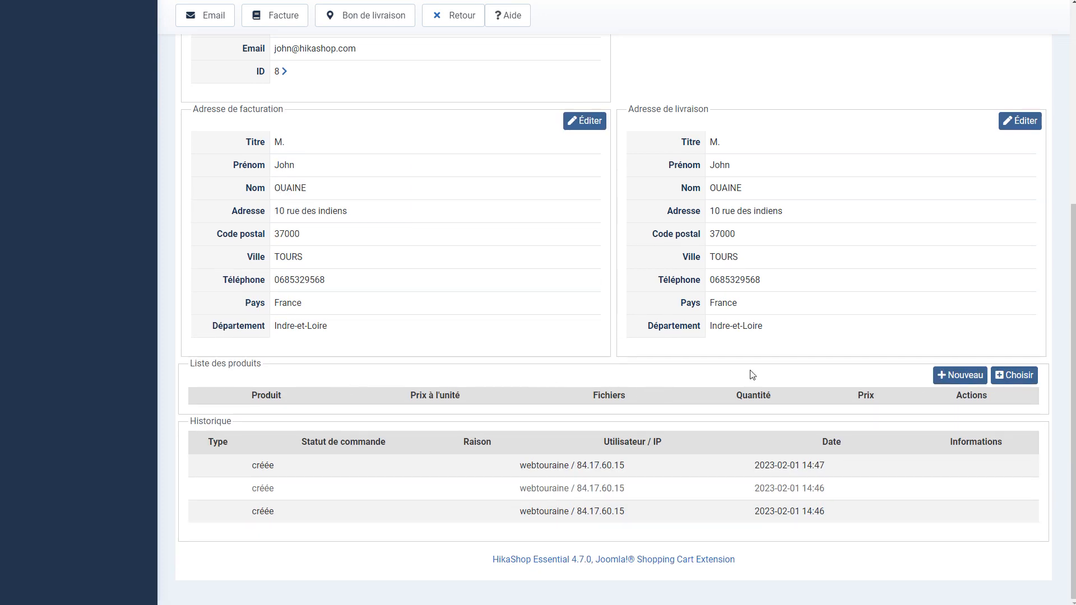
# - Inspect the existing-product picker and the new-product form for the order's product list, closing both without adding anything
pyautogui.click(1013, 375)
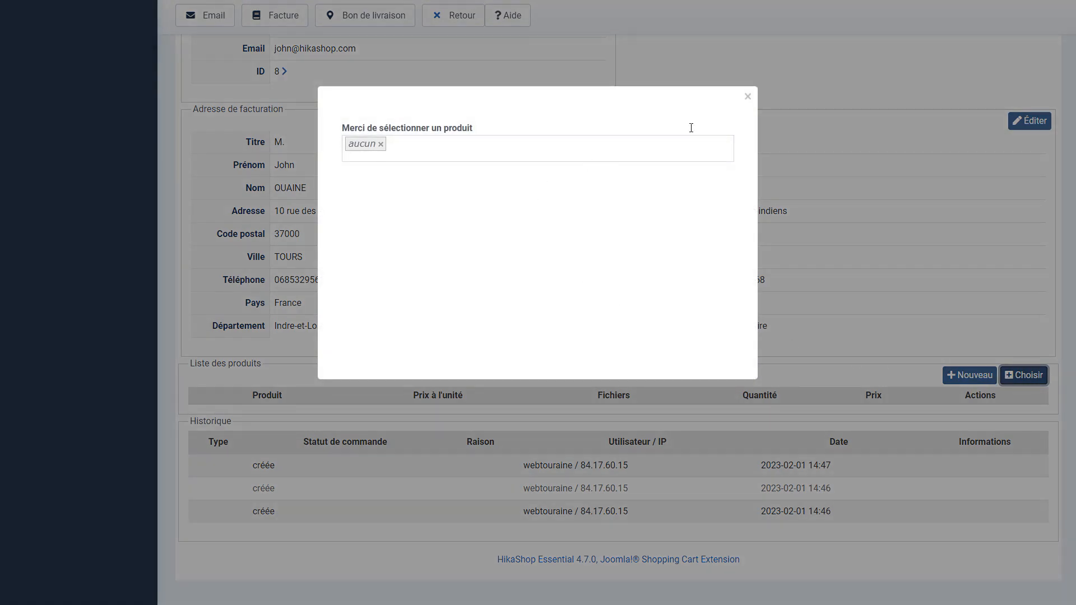
pyautogui.click(747, 97)
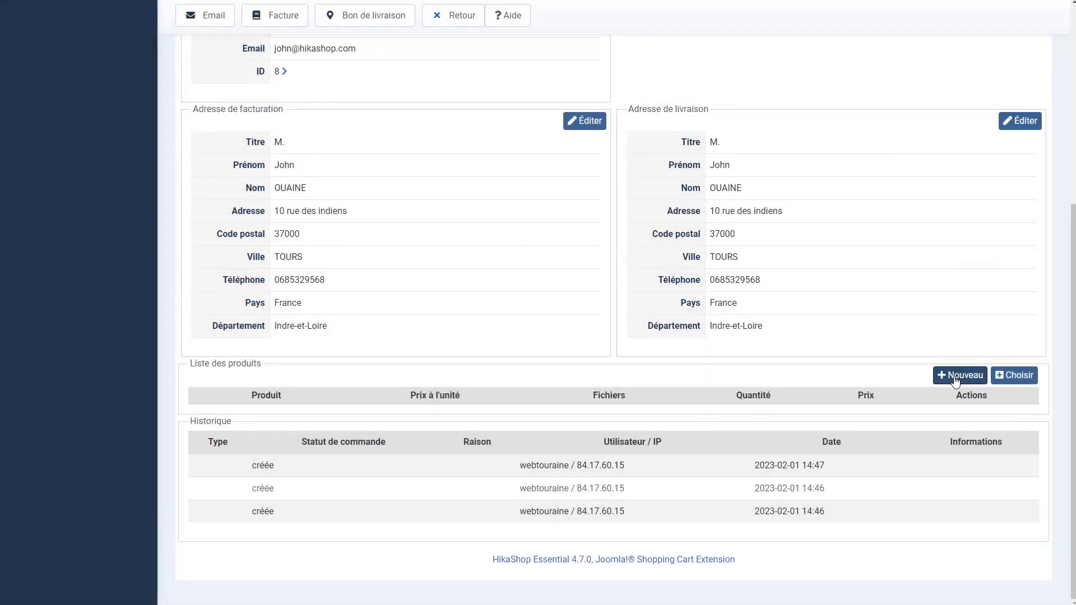
pyautogui.click(949, 379)
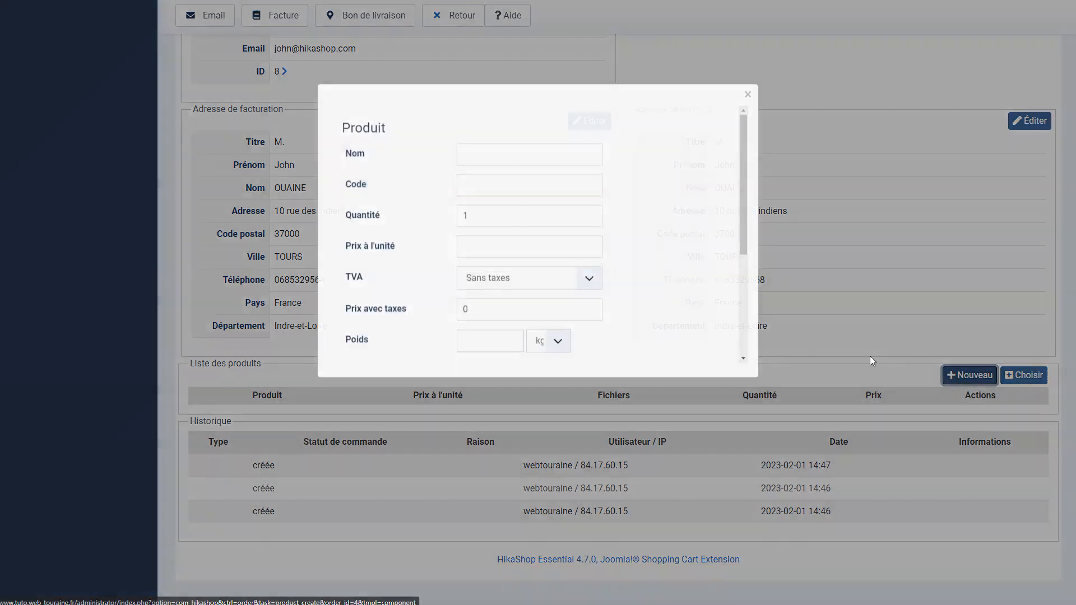
pyautogui.scroll(-3, 547, 219)
pyautogui.scroll(3, 536, 268)
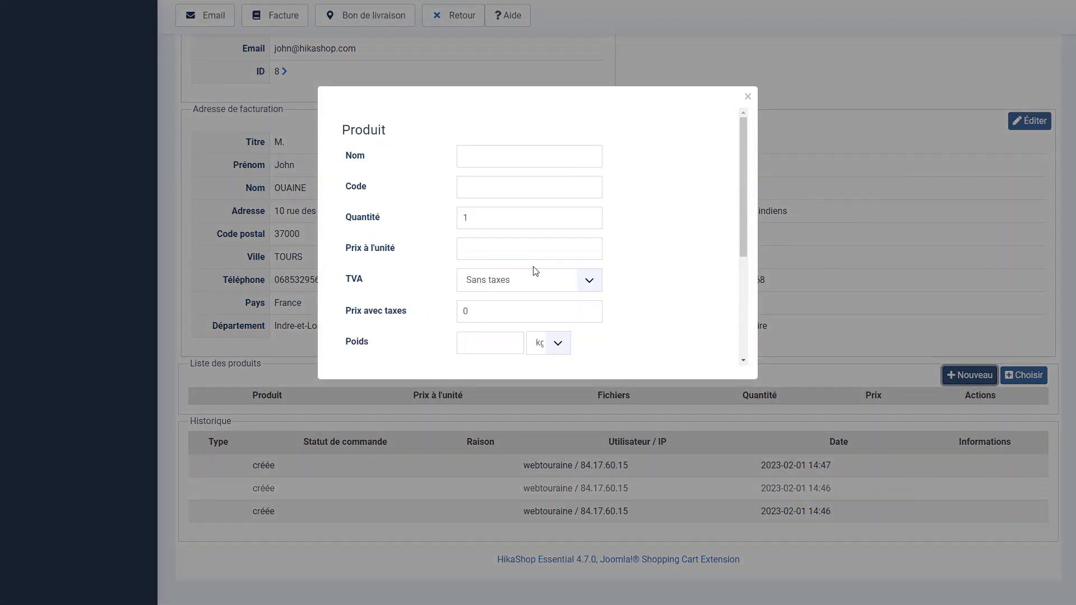
pyautogui.scroll(-3, 504, 269)
pyautogui.scroll(4, 495, 276)
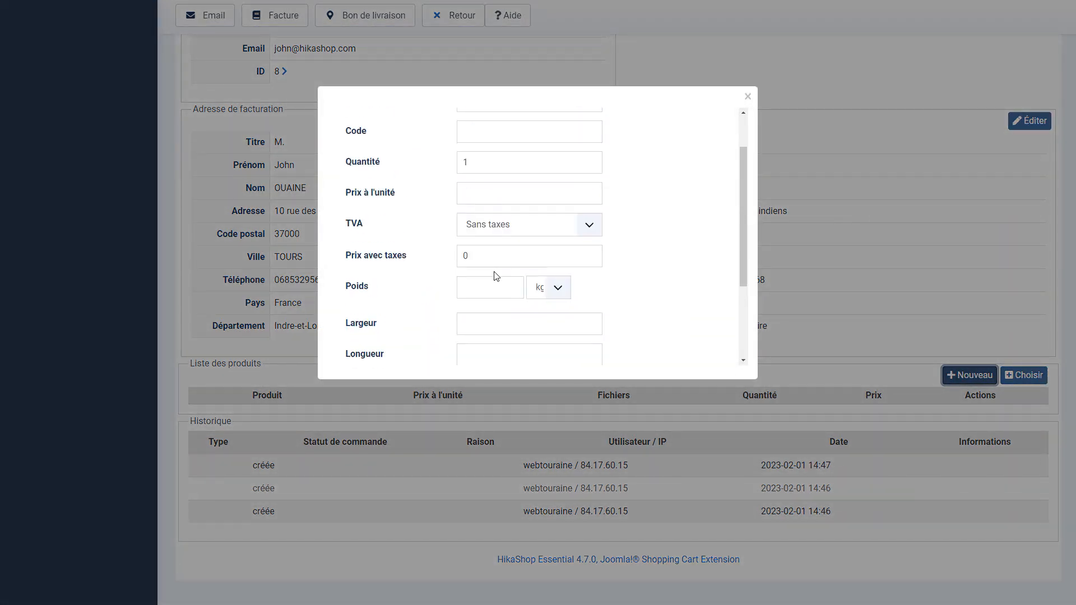
pyautogui.click(747, 98)
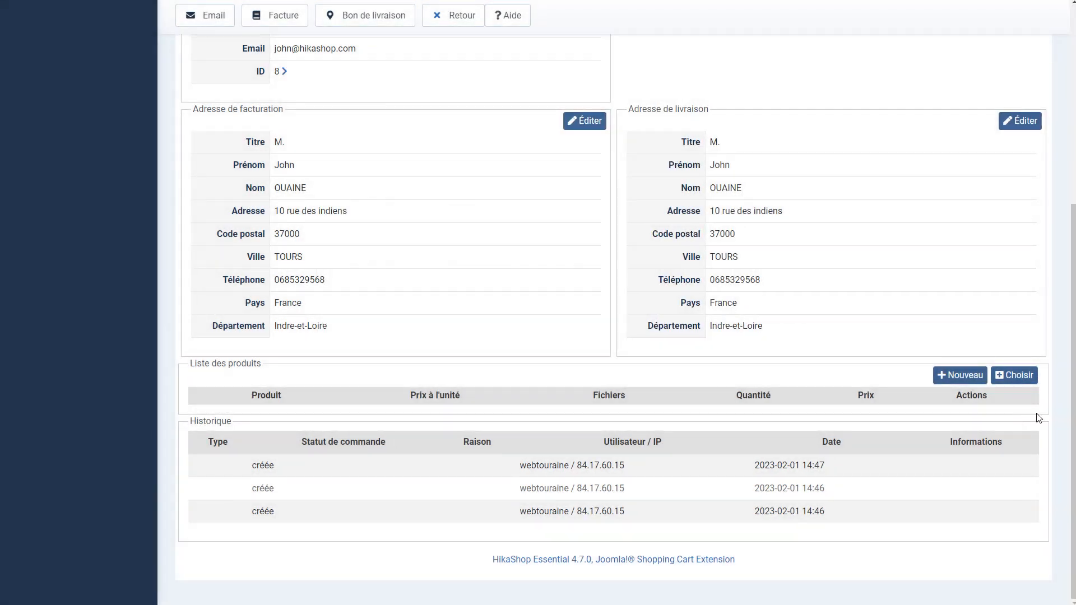
# - Add the existing product Keyboard from the Computing category to the order's product list, confirming its details
pyautogui.click(1019, 378)
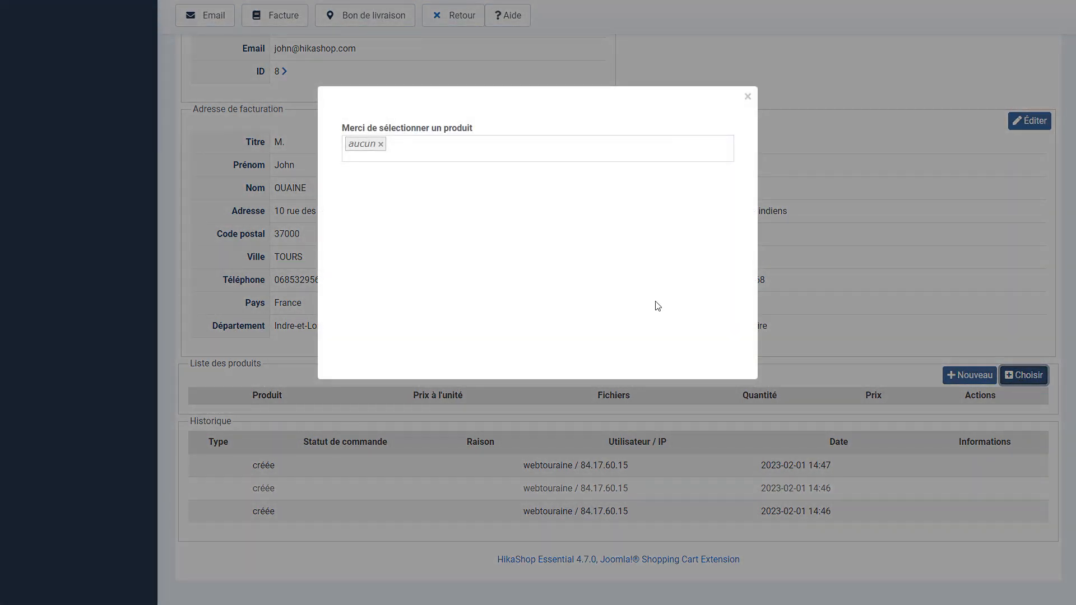
pyautogui.click(427, 156)
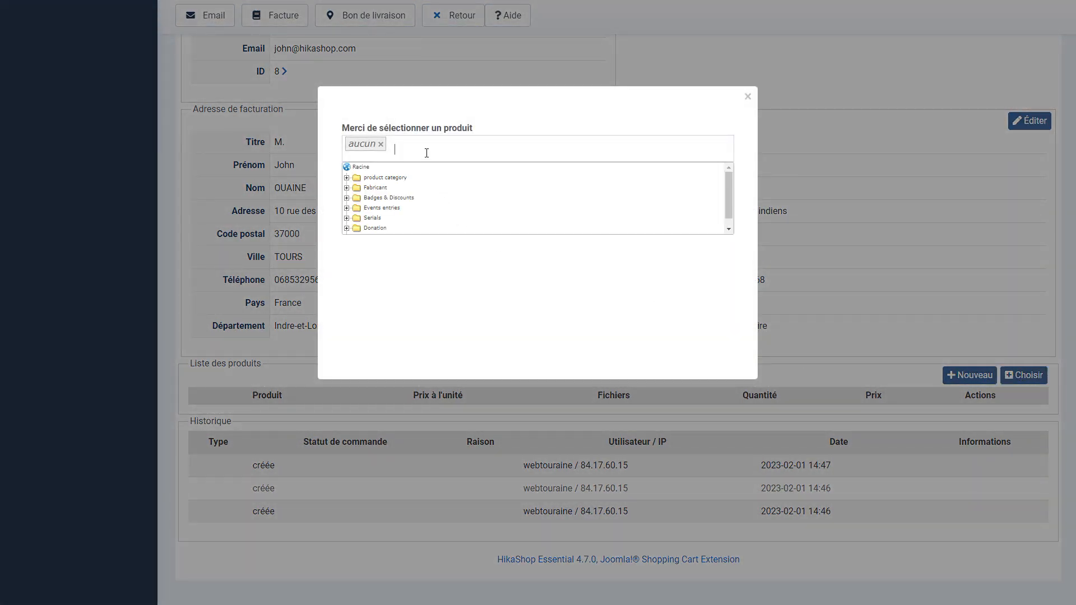
pyautogui.click(356, 187)
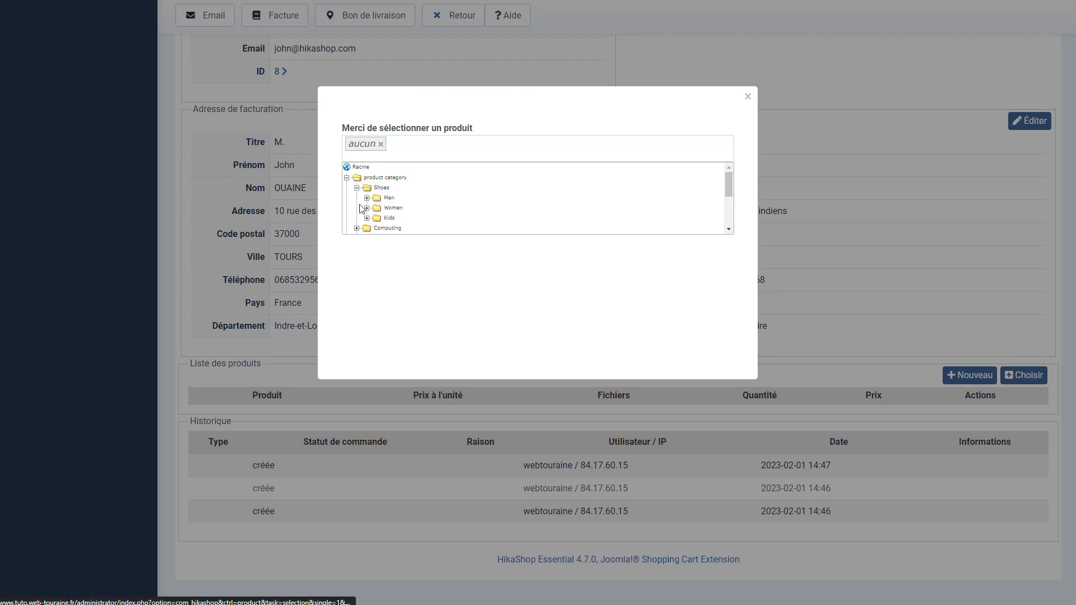
pyautogui.click(356, 187)
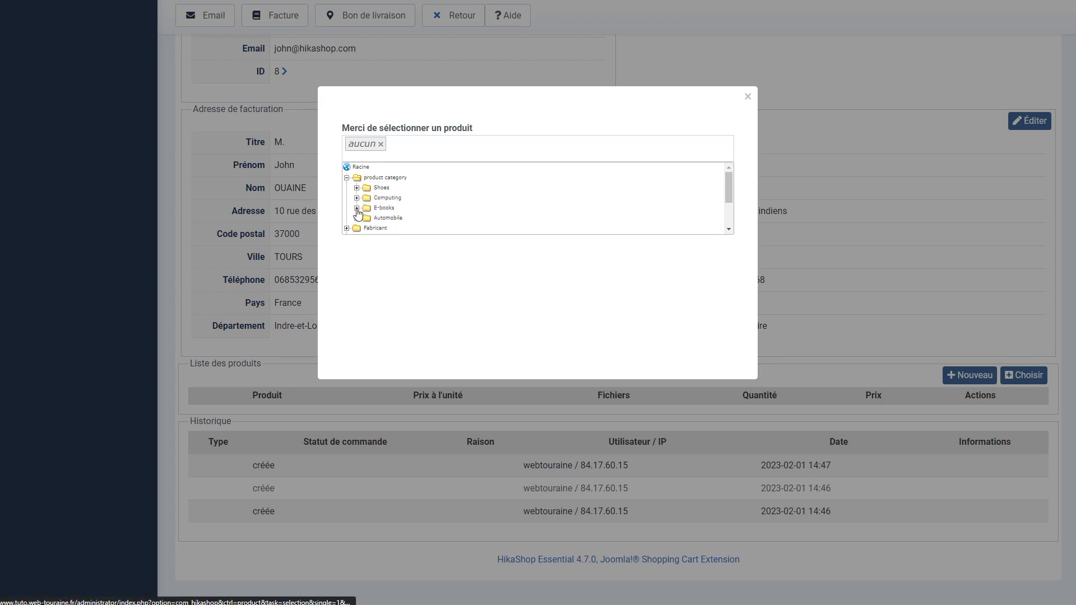
pyautogui.click(357, 197)
pyautogui.click(367, 218)
pyautogui.scroll(-5, 499, 211)
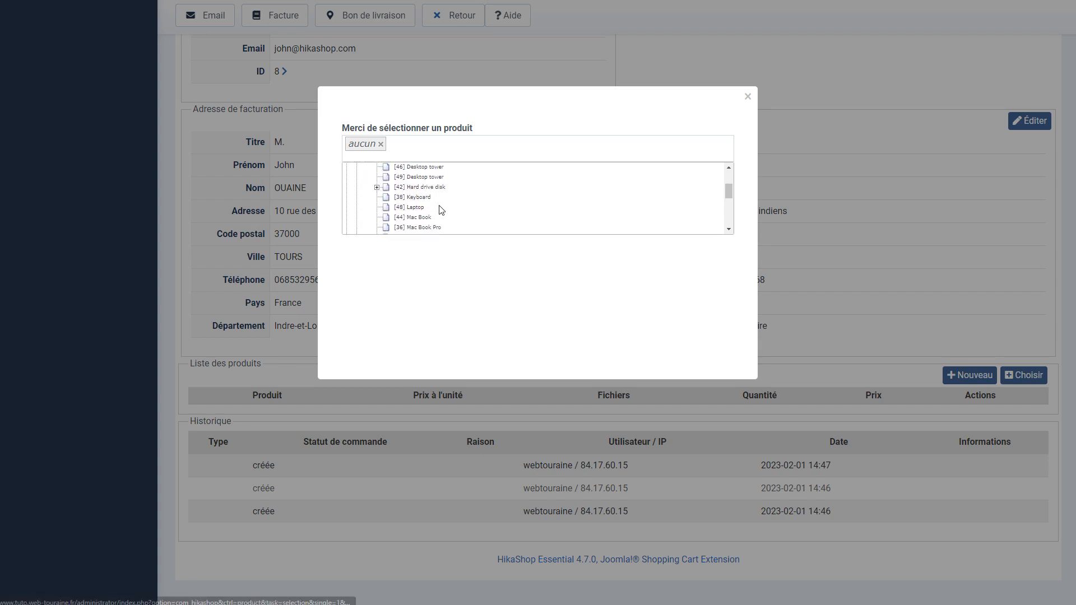
pyautogui.click(418, 198)
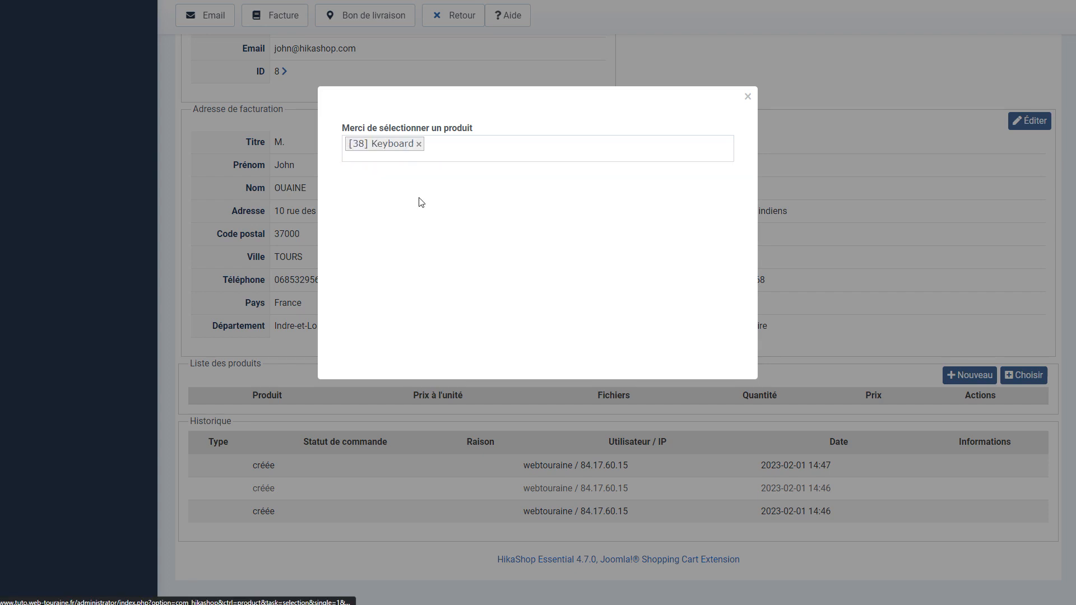
pyautogui.scroll(-5, 661, 329)
pyautogui.scroll(1, 612, 320)
pyautogui.scroll(-1, 612, 320)
pyautogui.scroll(4, 393, 348)
pyautogui.scroll(-4, 393, 336)
pyautogui.click(367, 340)
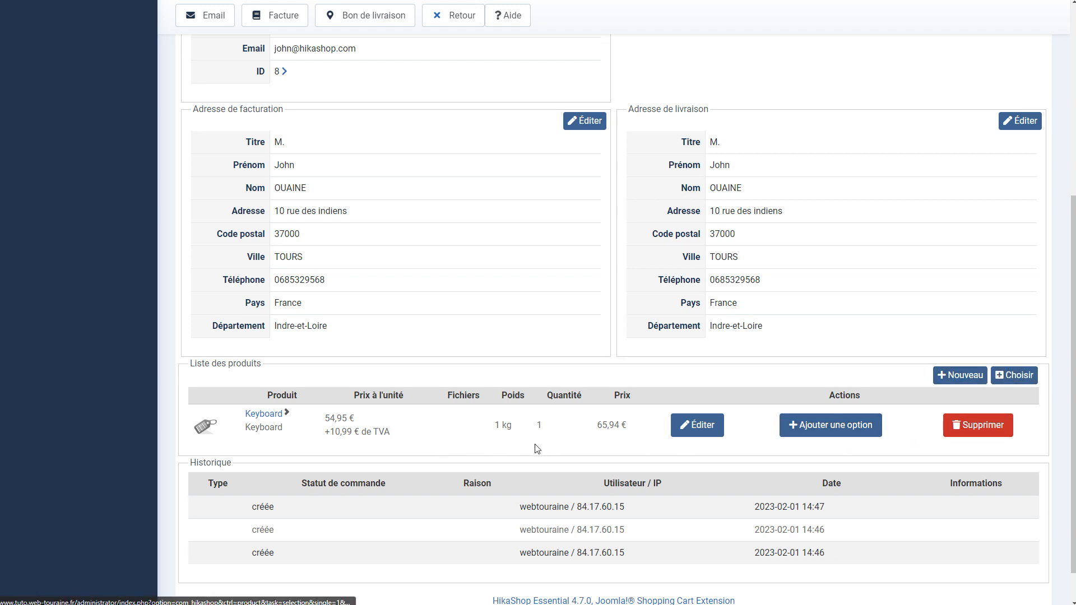
# - Set the Keyboard product's quantity to 10 in the order and save it
pyautogui.click(699, 425)
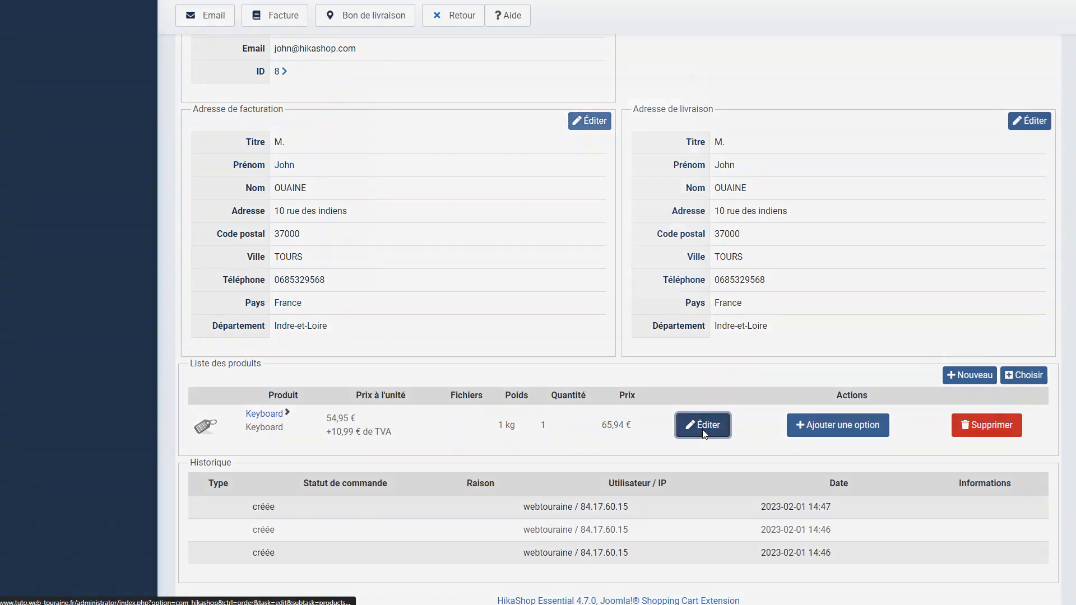
pyautogui.click(525, 221)
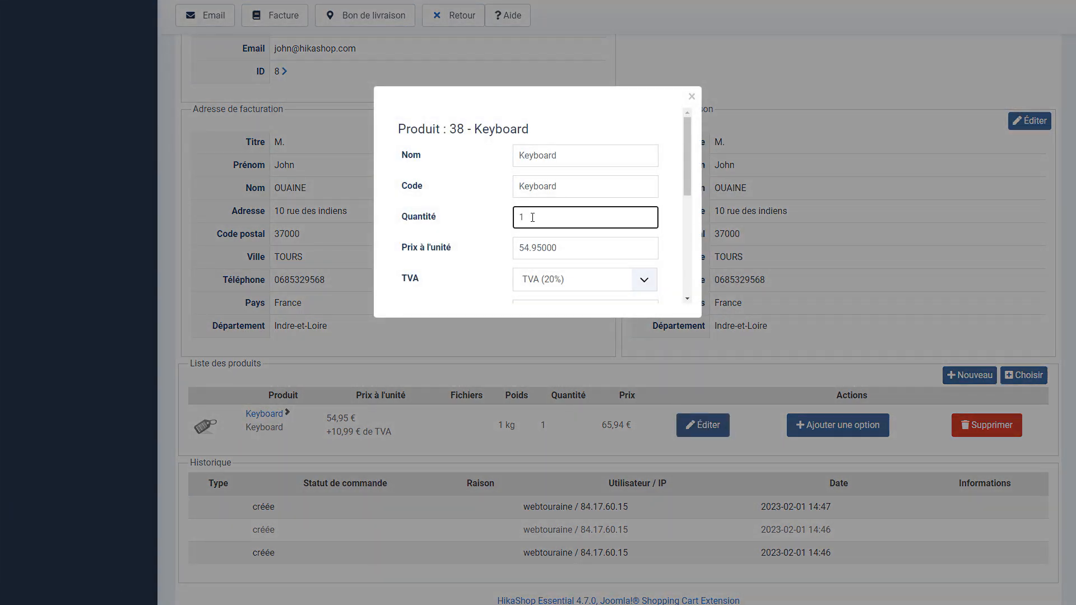
pyautogui.write('0')
pyautogui.scroll(-6, 542, 221)
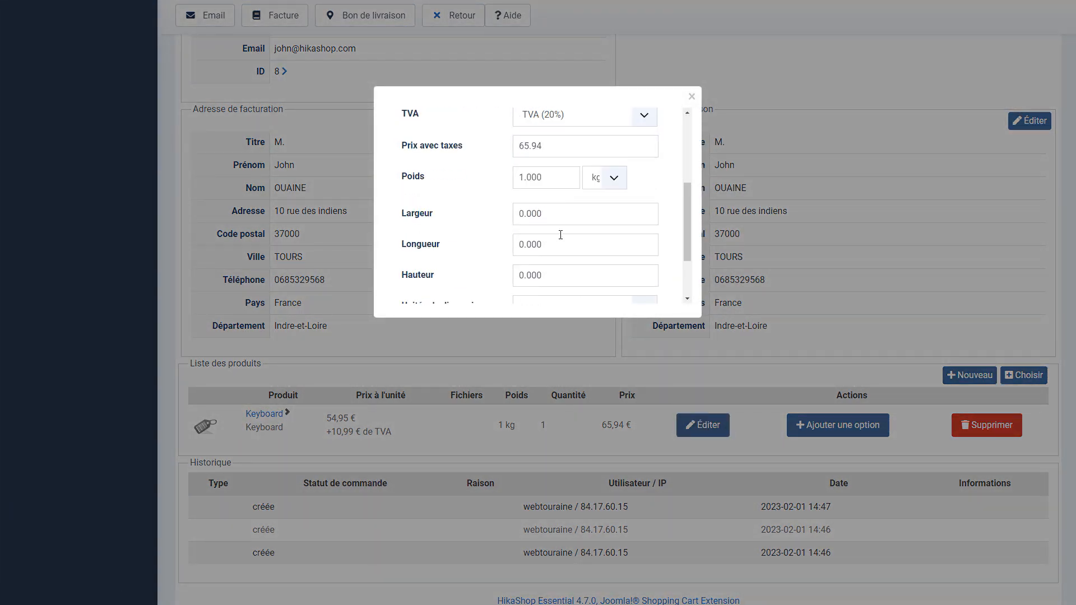
pyautogui.click(426, 275)
pyautogui.scroll(-3, 727, 456)
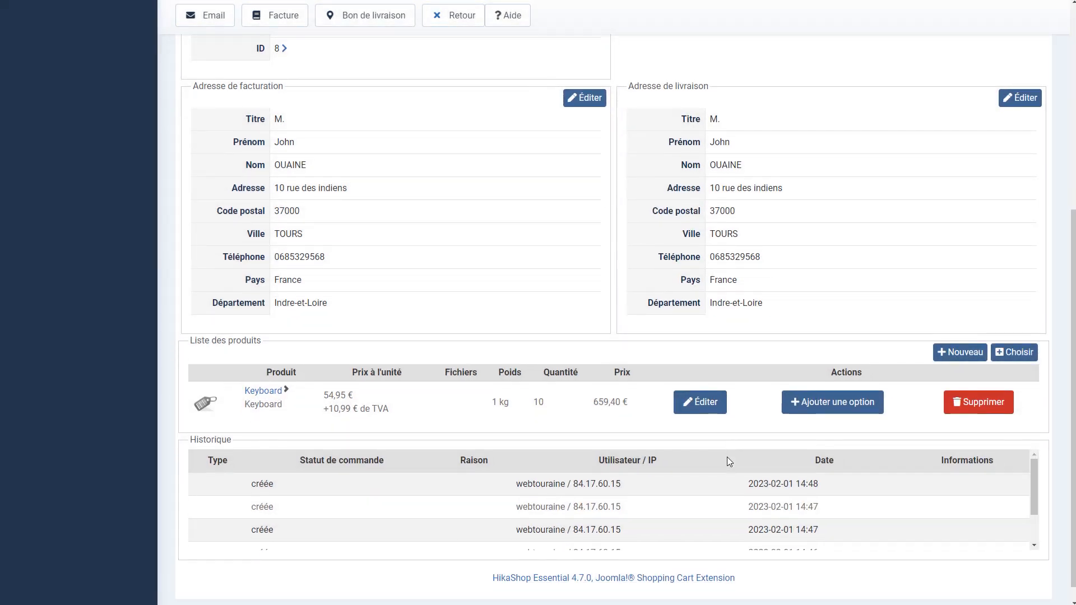
# - Review the order's history, product list, main information and additional information
pyautogui.scroll(-3, 679, 469)
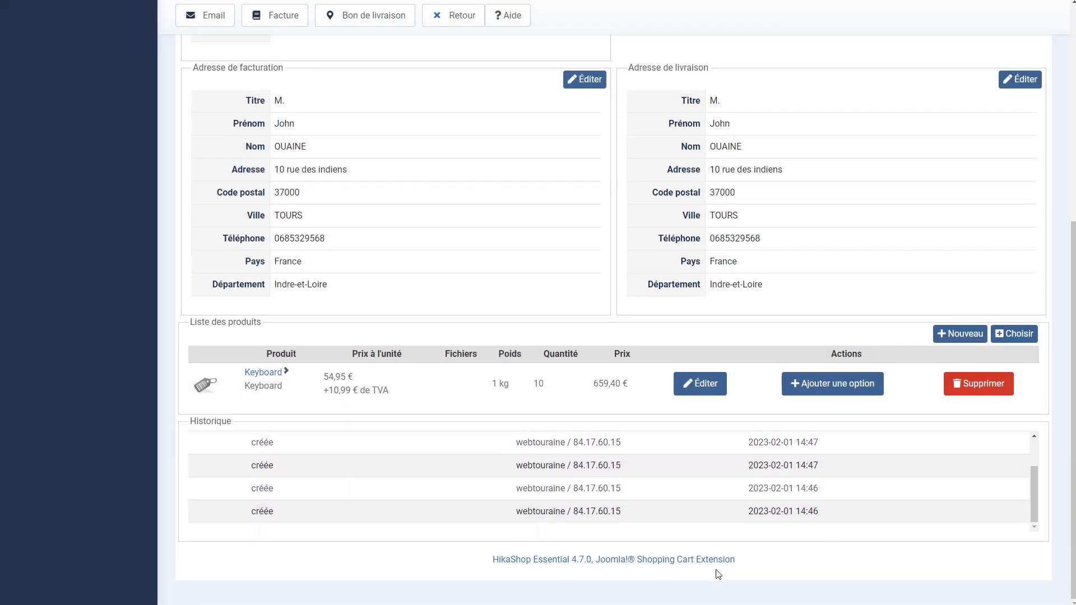
pyautogui.scroll(4, 435, 372)
pyautogui.scroll(2, 505, 401)
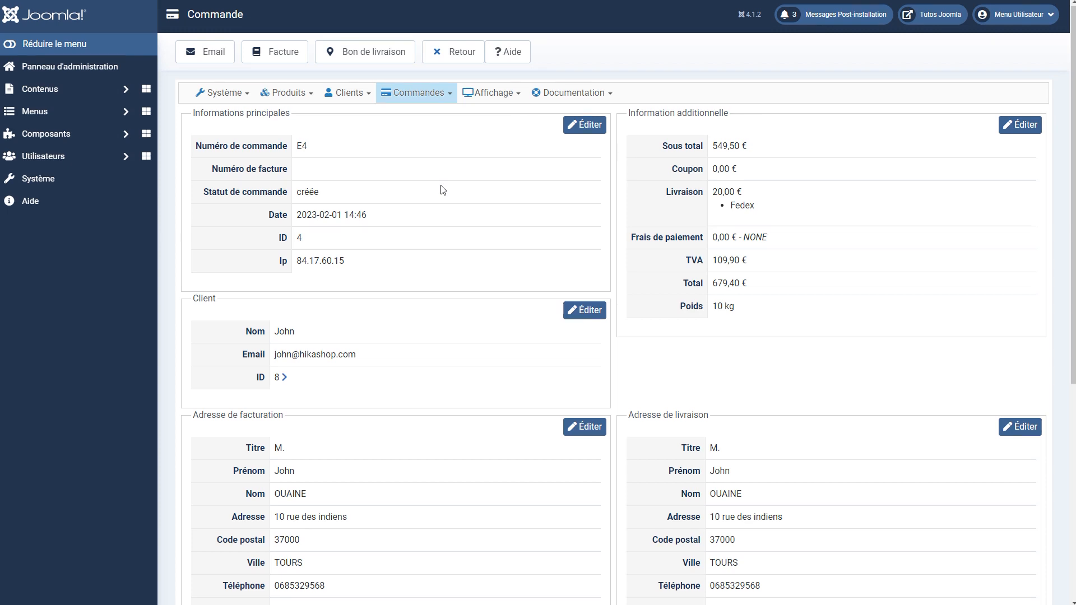
pyautogui.scroll(-5, 440, 188)
pyautogui.scroll(3, 432, 200)
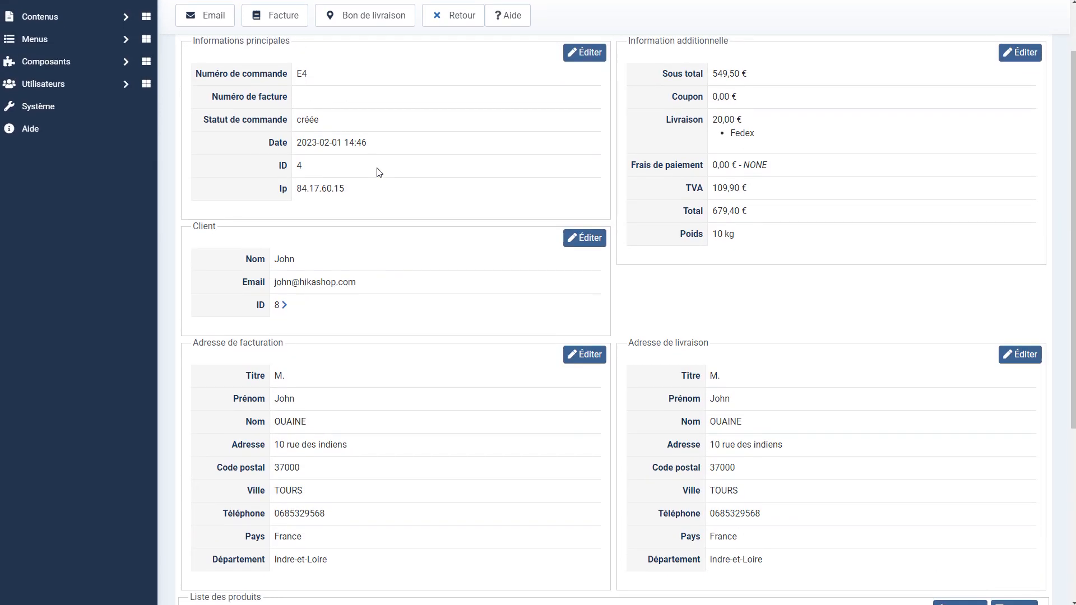
pyautogui.scroll(2, 379, 172)
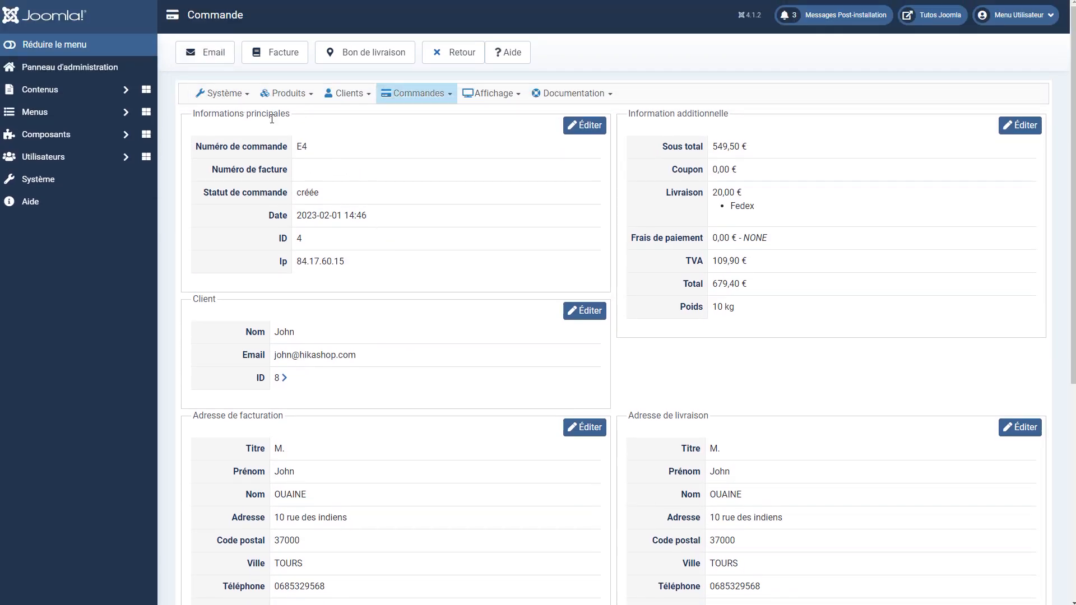
# - Highlight the customer's name and e-mail in the order's Client section, clearing the selection each time
pyautogui.scroll(-3, 435, 305)
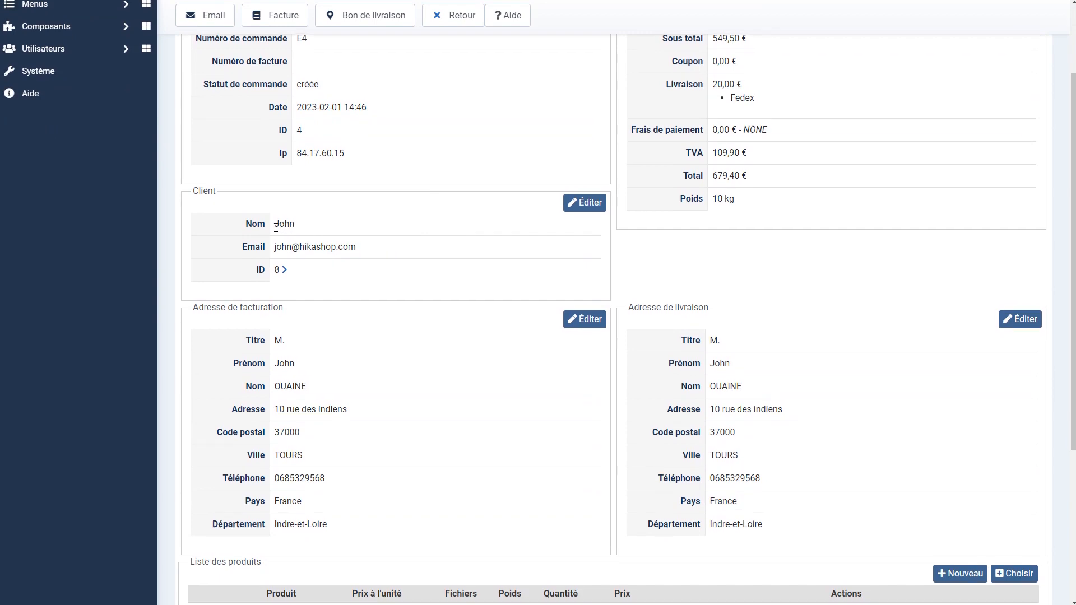
pyautogui.moveTo(277, 227); pyautogui.dragTo(347, 268)
pyautogui.click(390, 257)
pyautogui.moveTo(356, 249); pyautogui.dragTo(273, 225)
pyautogui.click(417, 260)
pyautogui.scroll(3, 415, 293)
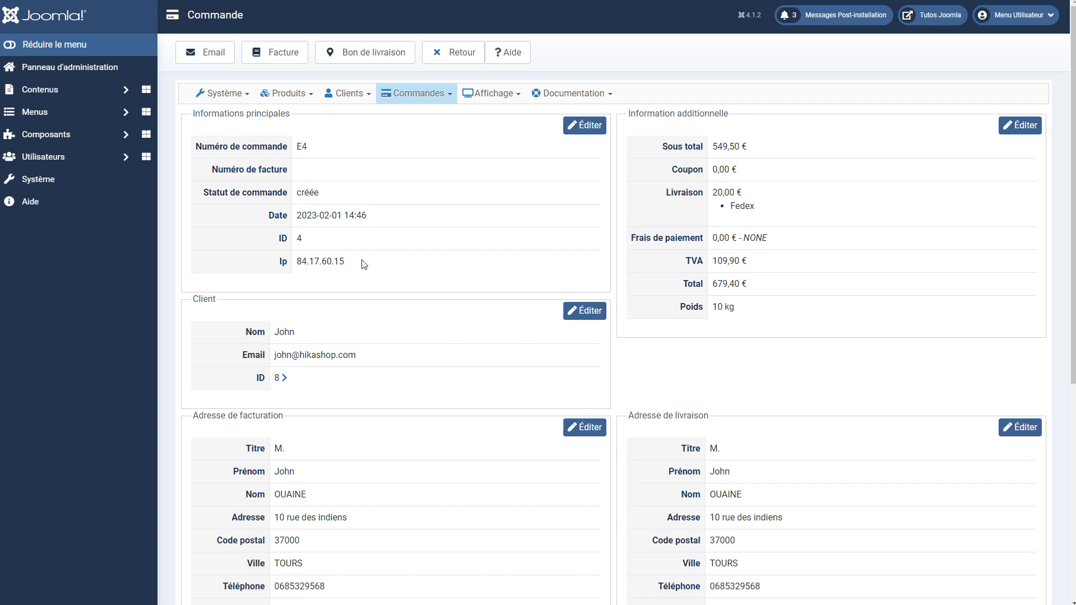
pyautogui.moveTo(369, 360); pyautogui.dragTo(275, 332)
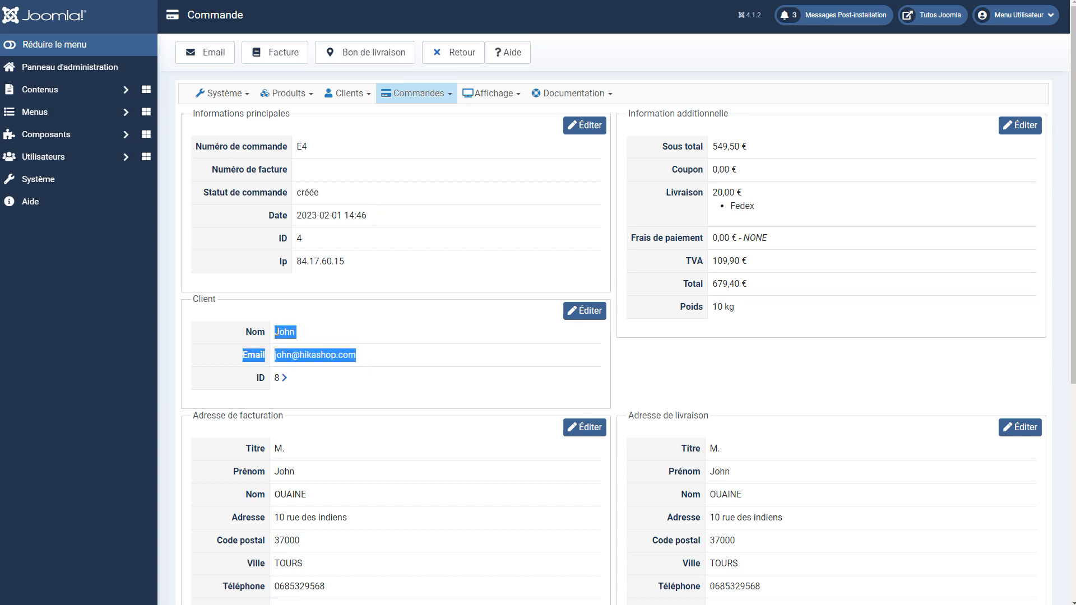
pyautogui.click(432, 365)
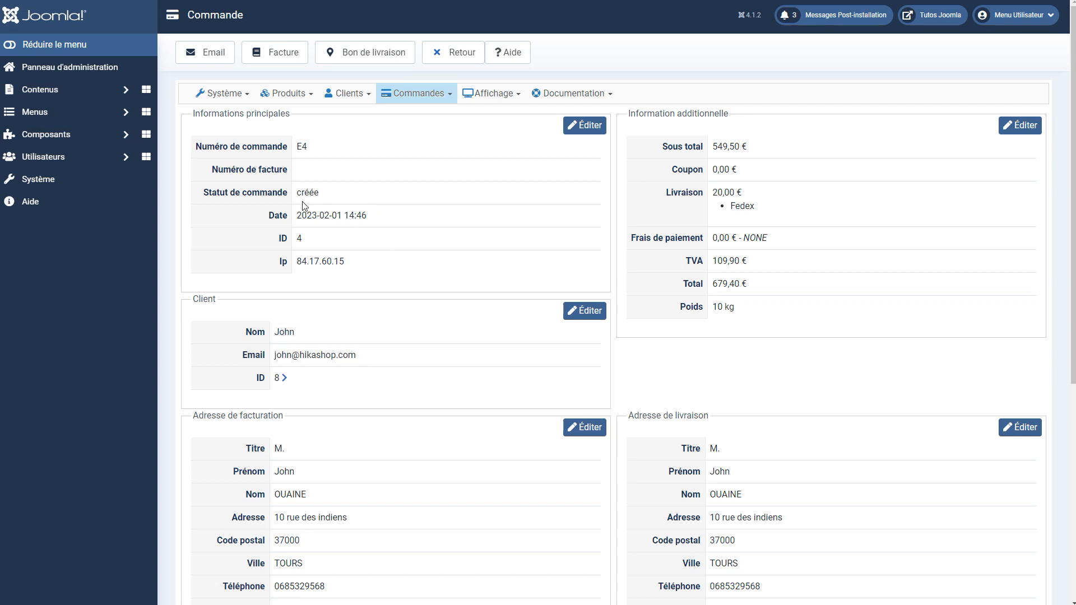